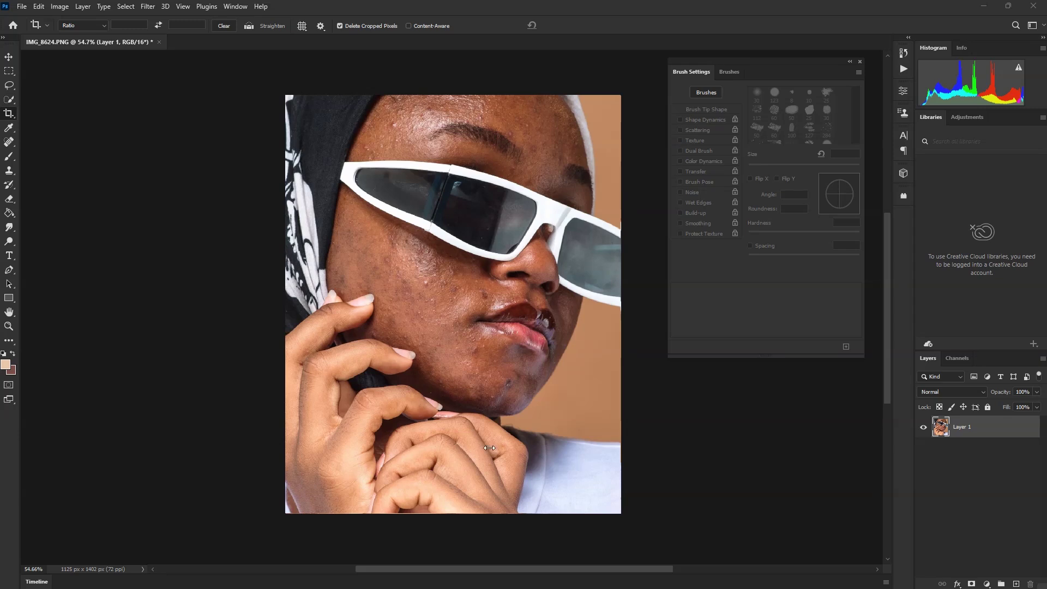
Duplicate the portrait layer twice, keeping the default copy names
right_click(993, 434)
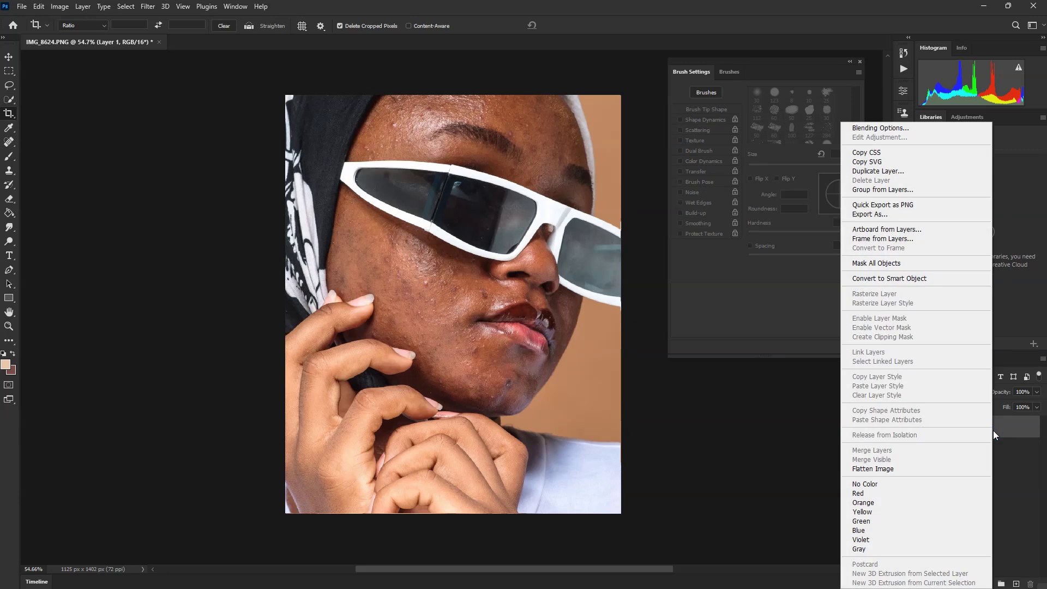
click(889, 172)
click(546, 155)
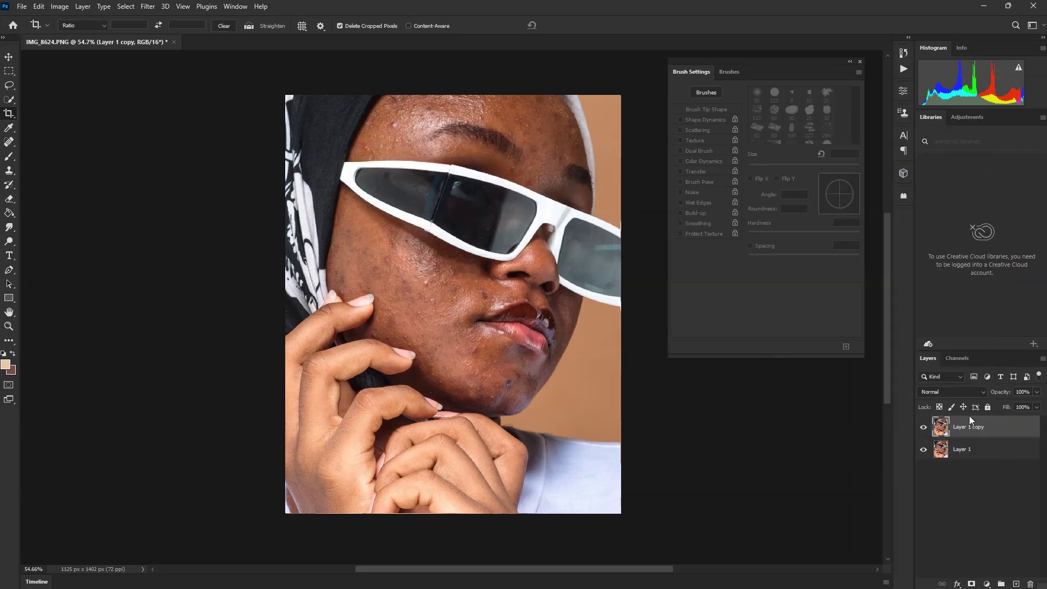
right_click(1000, 418)
click(873, 171)
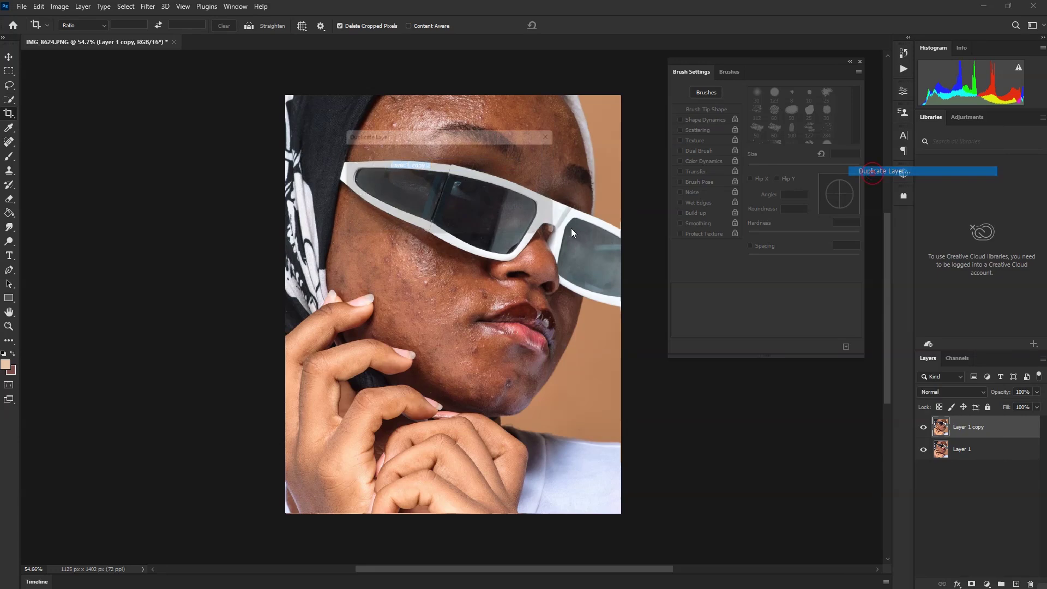
click(547, 154)
scroll(447, 286, down, 2)
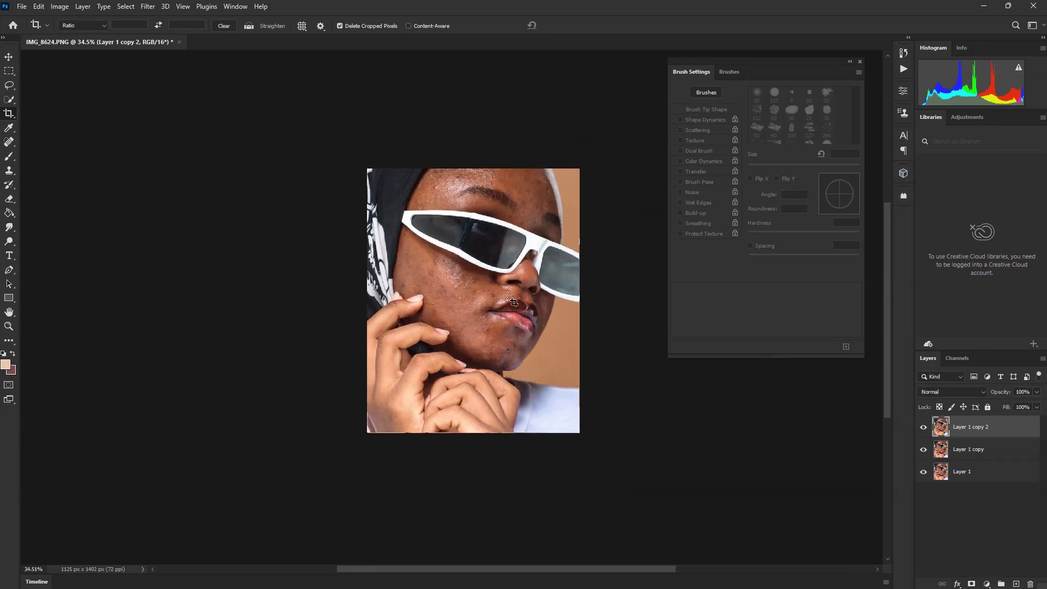
scroll(447, 286, up, 2)
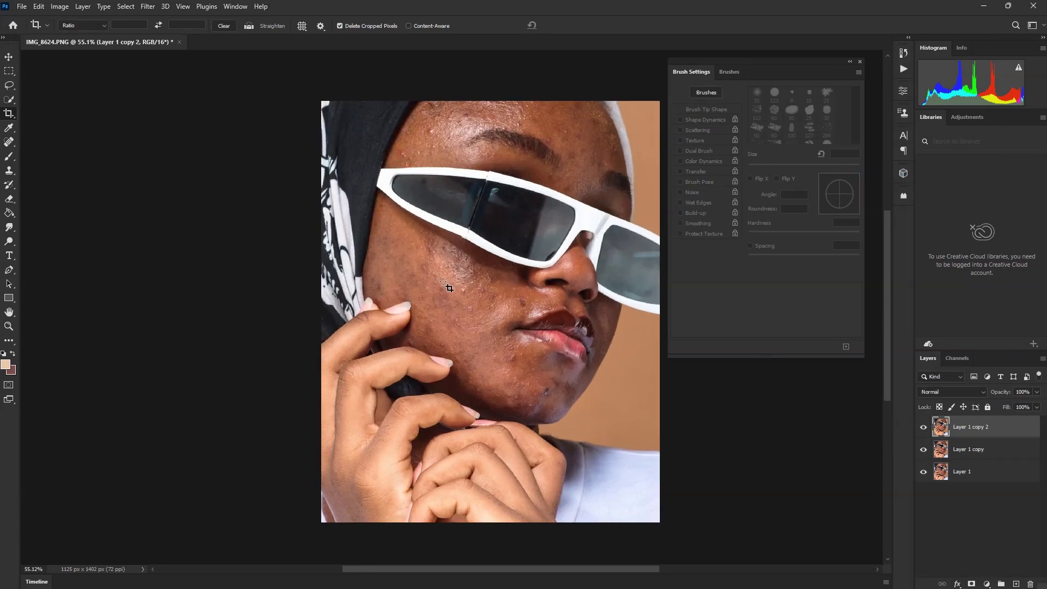
scroll(446, 286, up, 4)
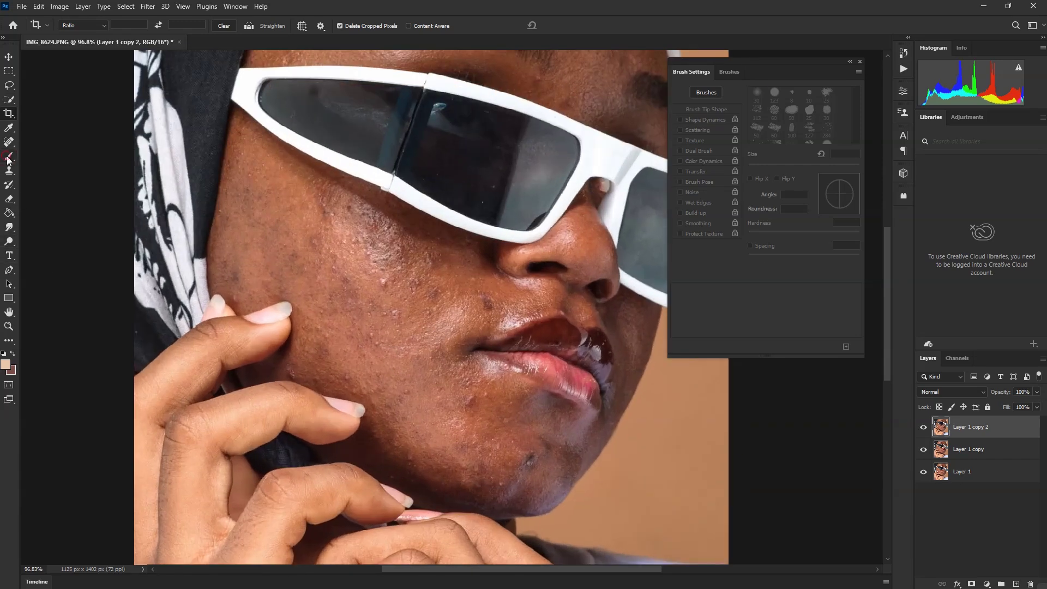
click(8, 160)
click(60, 188)
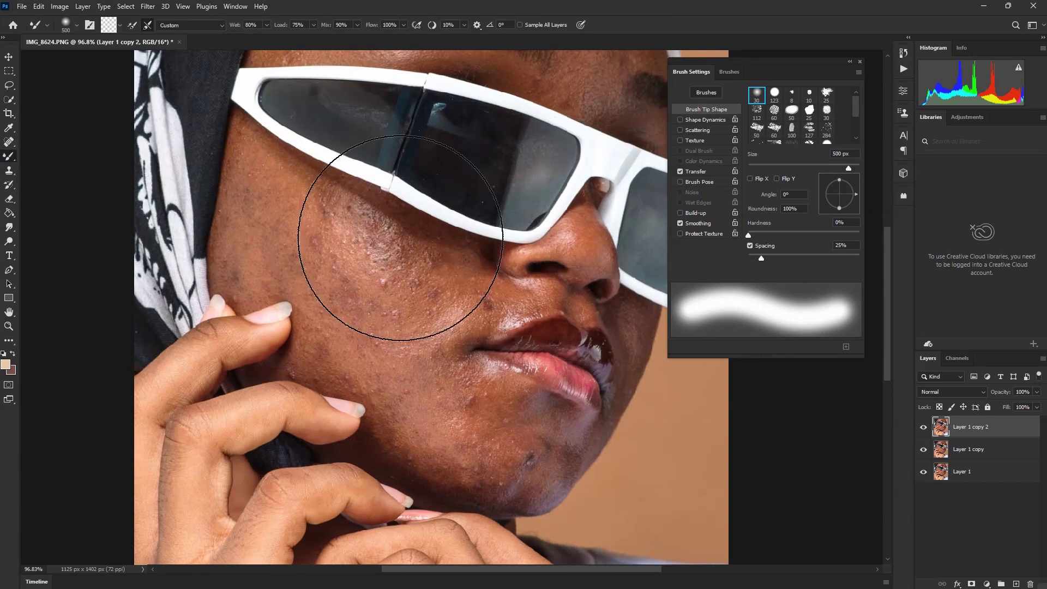
key(bracketleft)
key(bracketleft)
key(bracketleft)
key(bracketleft)
key(bracketleft)
key(bracketleft)
key(bracketleft)
key(bracketleft)
key(bracketleft)
key(bracketleft)
key(bracketleft)
key(bracketleft)
key(bracketleft)
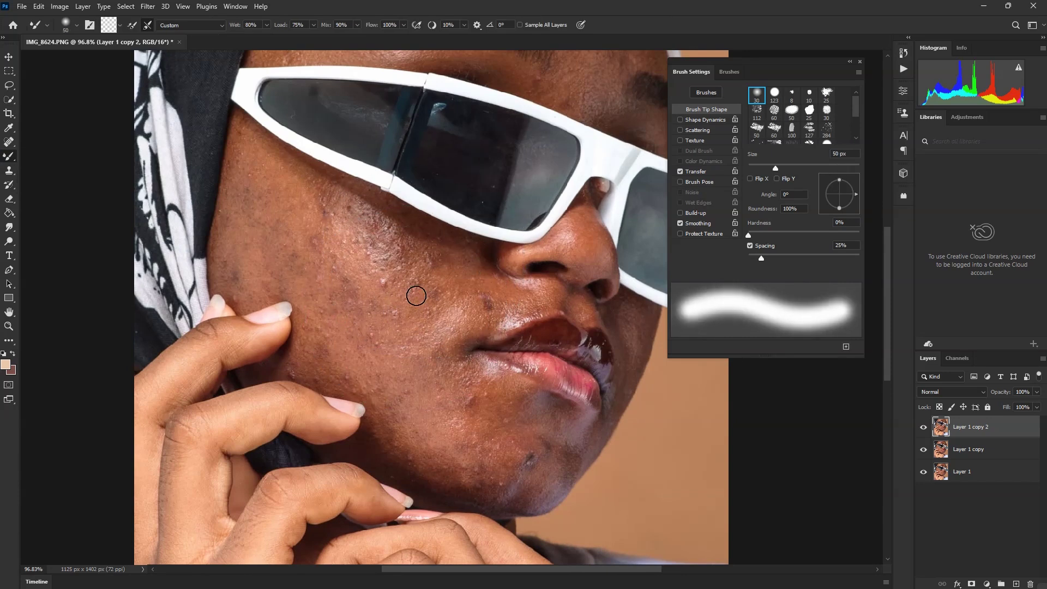
Remove the blemishes on the inner cheek, beside the nose and mouth, and on the chin with the Spot Healing Brush
click(8, 142)
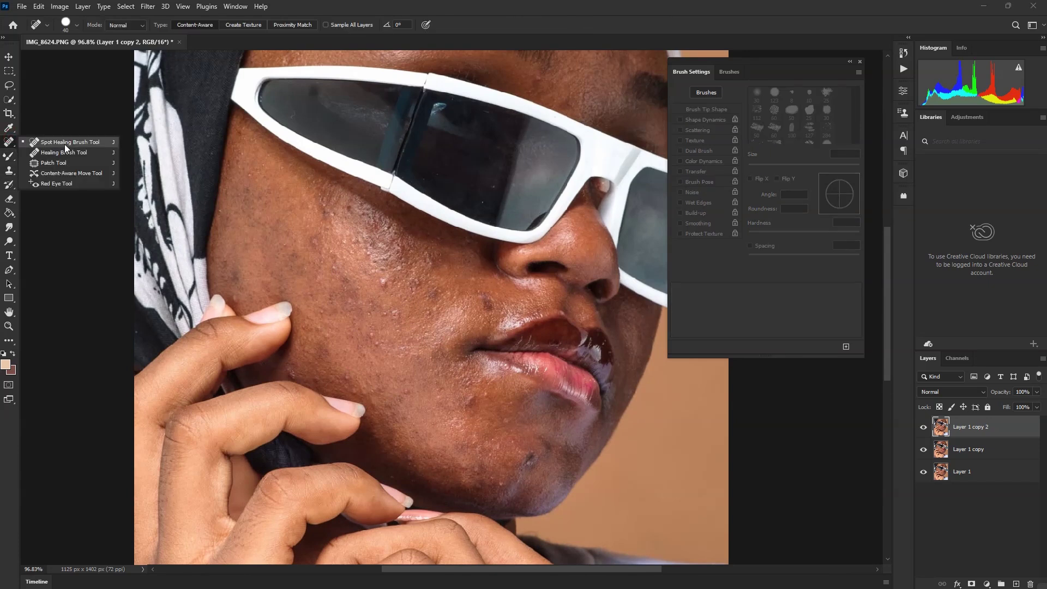
click(79, 143)
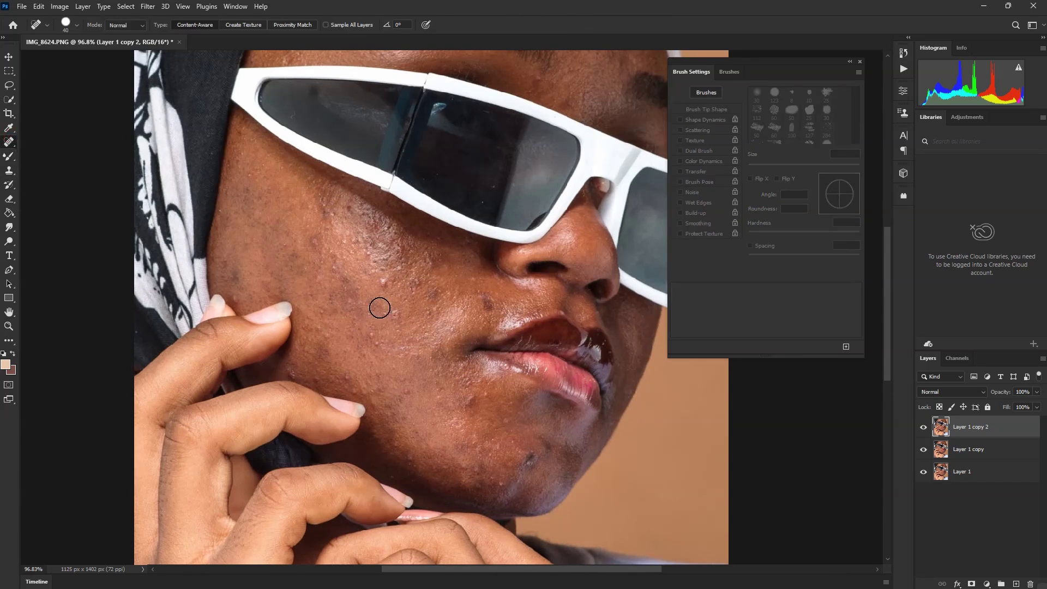
click(384, 282)
click(433, 260)
click(428, 290)
click(484, 295)
click(473, 402)
click(518, 451)
click(527, 460)
click(549, 453)
Heal the dark spots on the middle and outer cheek and just below the sunglasses frame
click(371, 339)
click(293, 370)
click(311, 240)
click(320, 272)
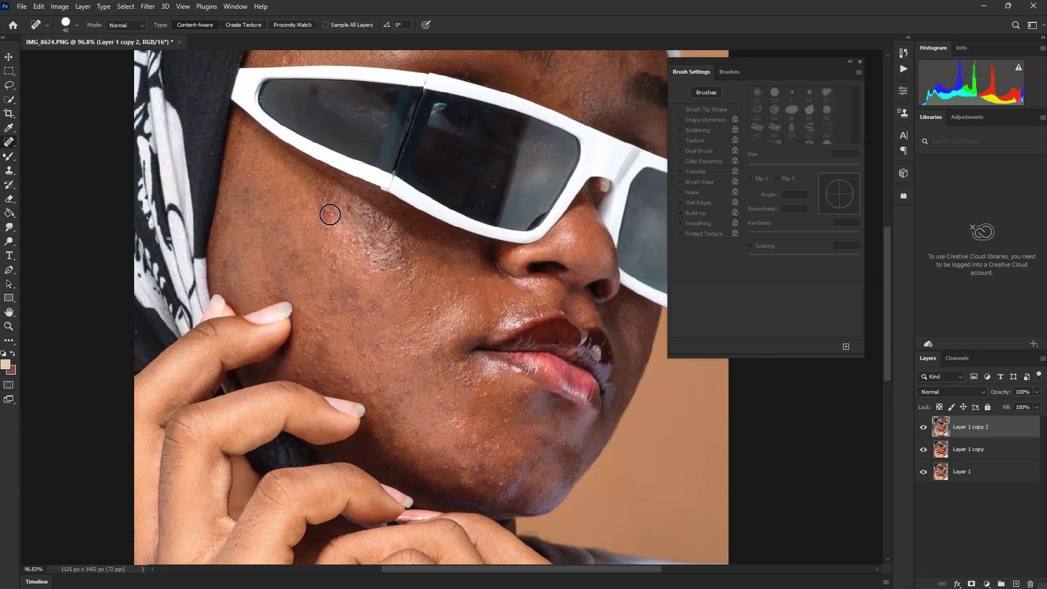
click(346, 205)
Heal the blemishes across the forehead, around the eyebrow and near the headscarf's edge with the Spot Healing Brush
scroll(373, 246, down, 4)
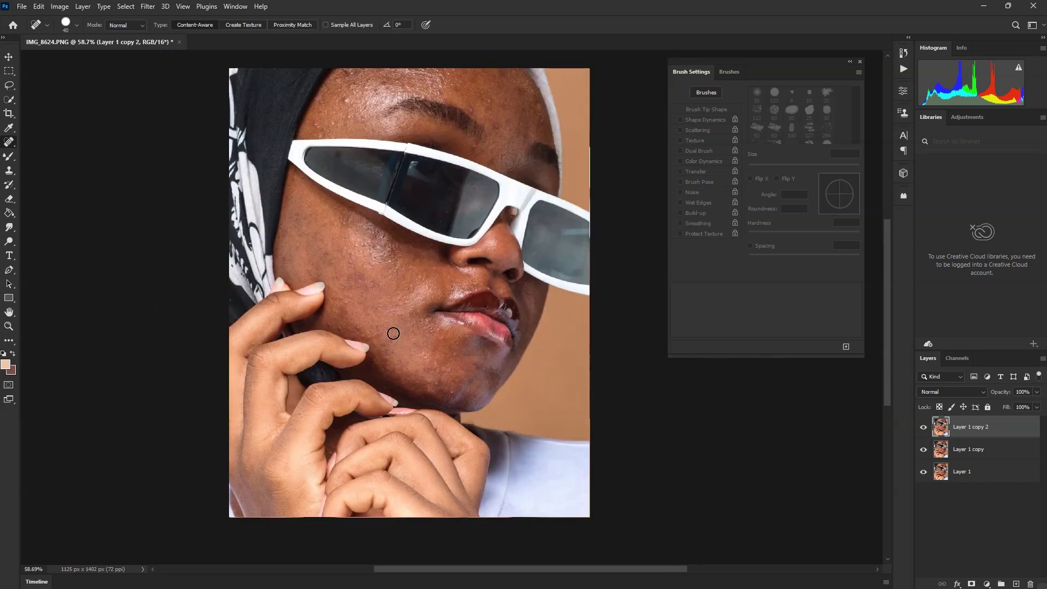
scroll(393, 118, up, 3)
click(304, 138)
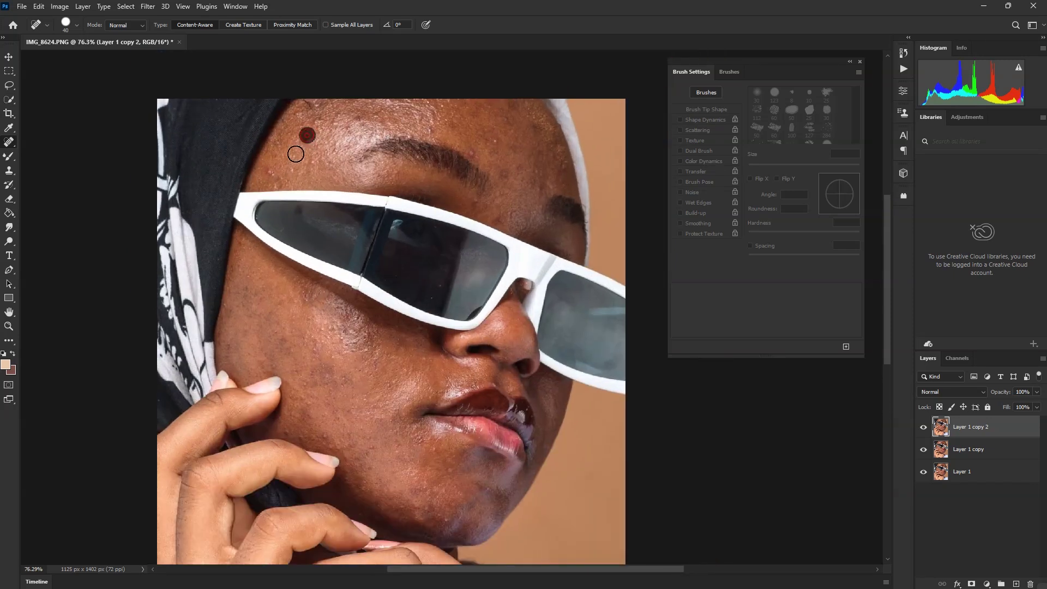
click(277, 169)
click(493, 145)
click(471, 151)
click(537, 129)
click(501, 173)
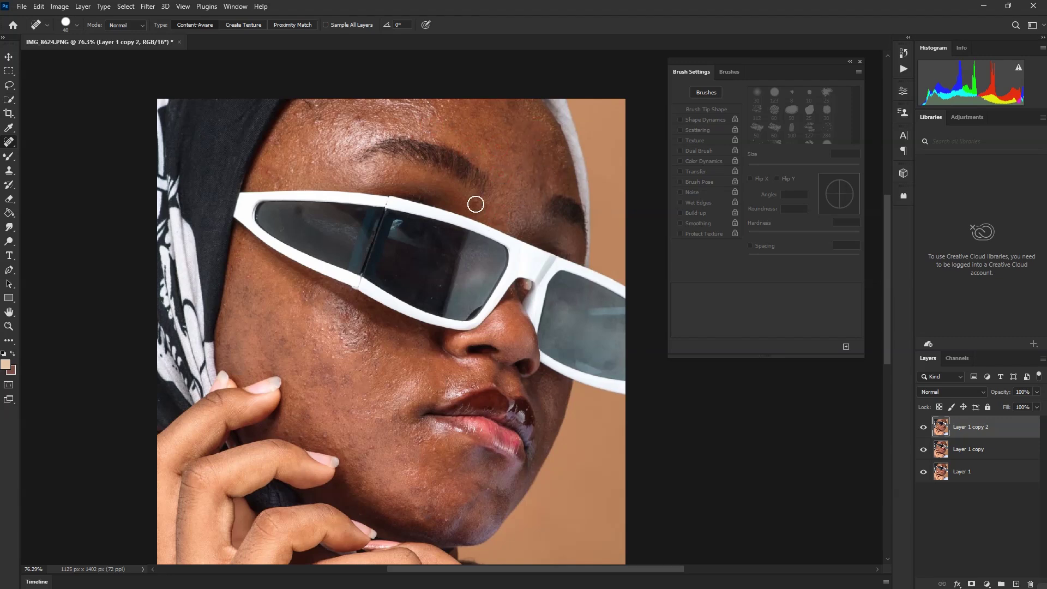
click(317, 120)
click(351, 120)
click(295, 116)
click(269, 172)
Heal the remaining spots on the outer and lower cheek, and hide and reshow the retouched layer to compare the result
scroll(322, 173, down, 1)
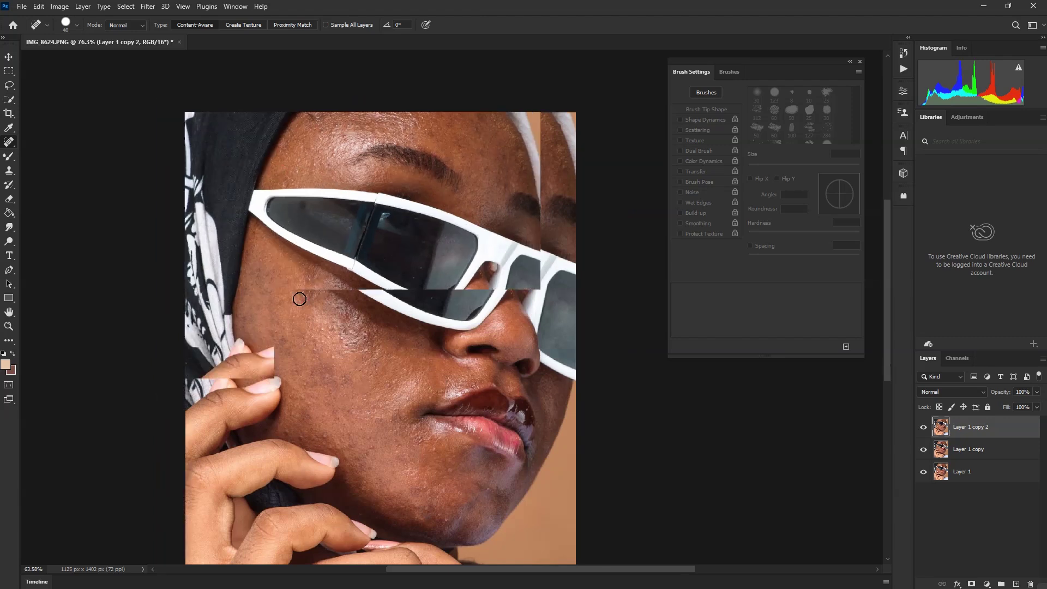
scroll(246, 319, up, 1)
click(246, 319)
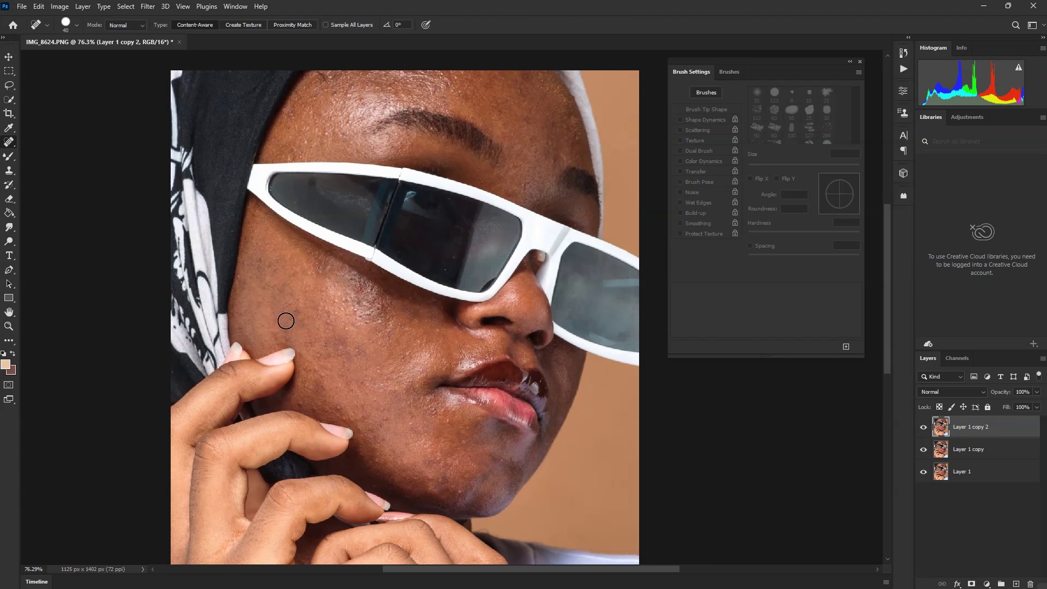
click(339, 407)
click(385, 420)
click(404, 414)
scroll(456, 371, down, 3)
scroll(447, 331, up, 1)
click(923, 425)
click(923, 425)
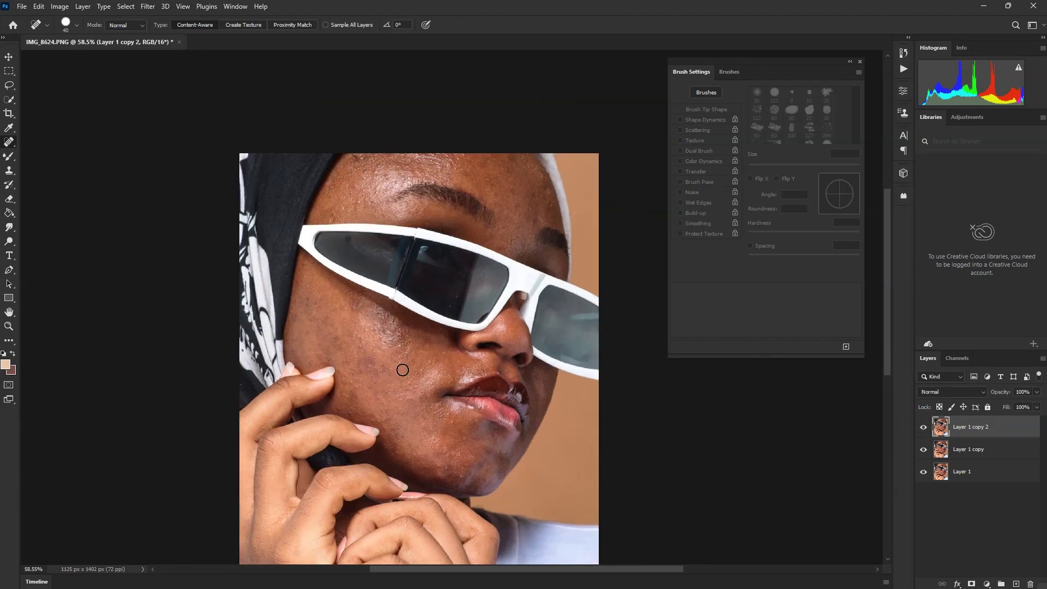
Duplicate the retouched top layer twice, keeping the default copy names
right_click(1006, 432)
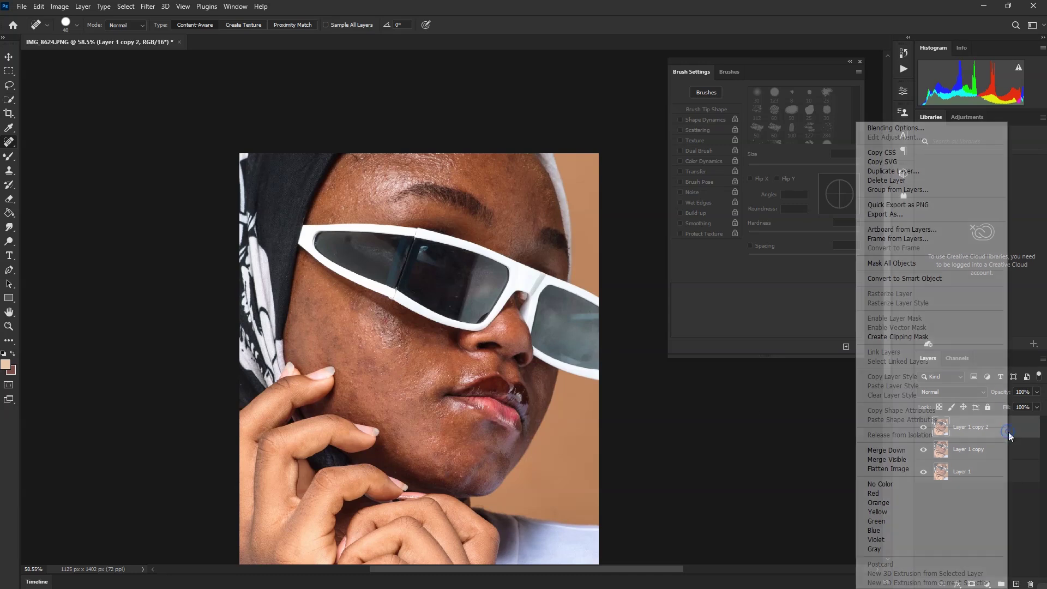
click(890, 172)
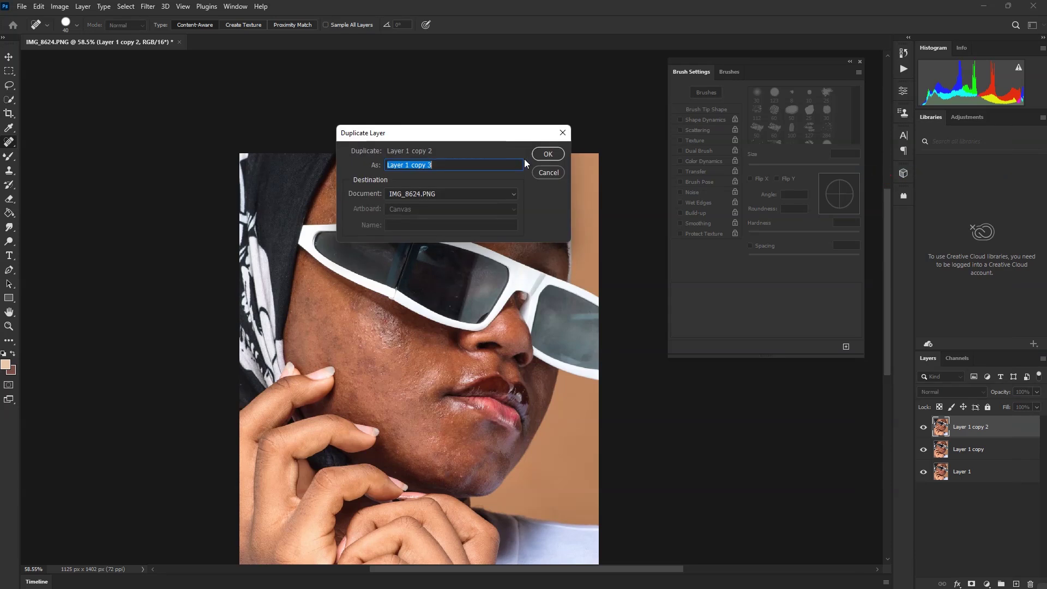
click(541, 155)
right_click(1003, 430)
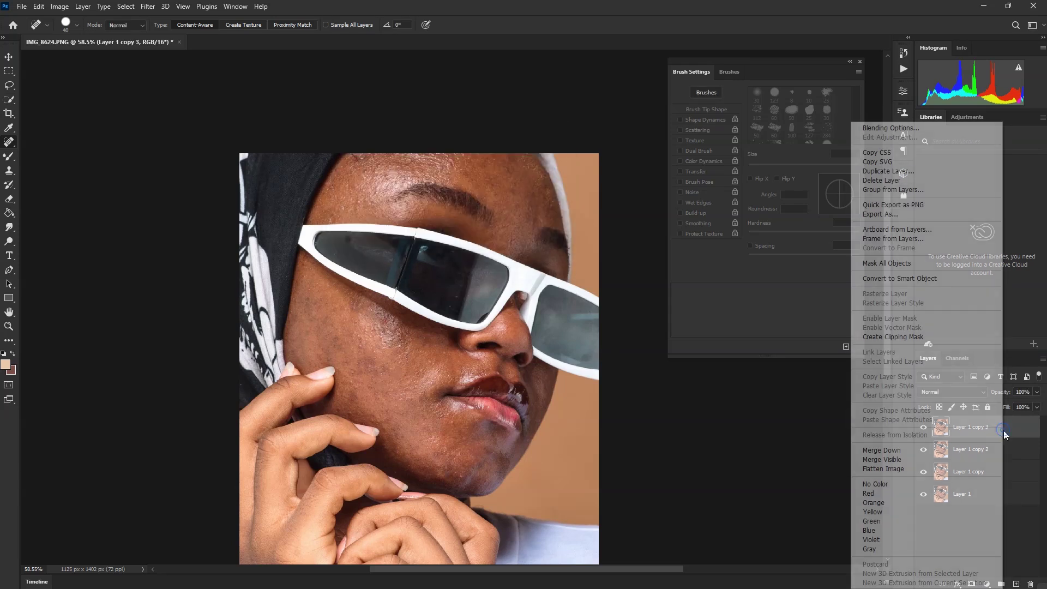
click(888, 171)
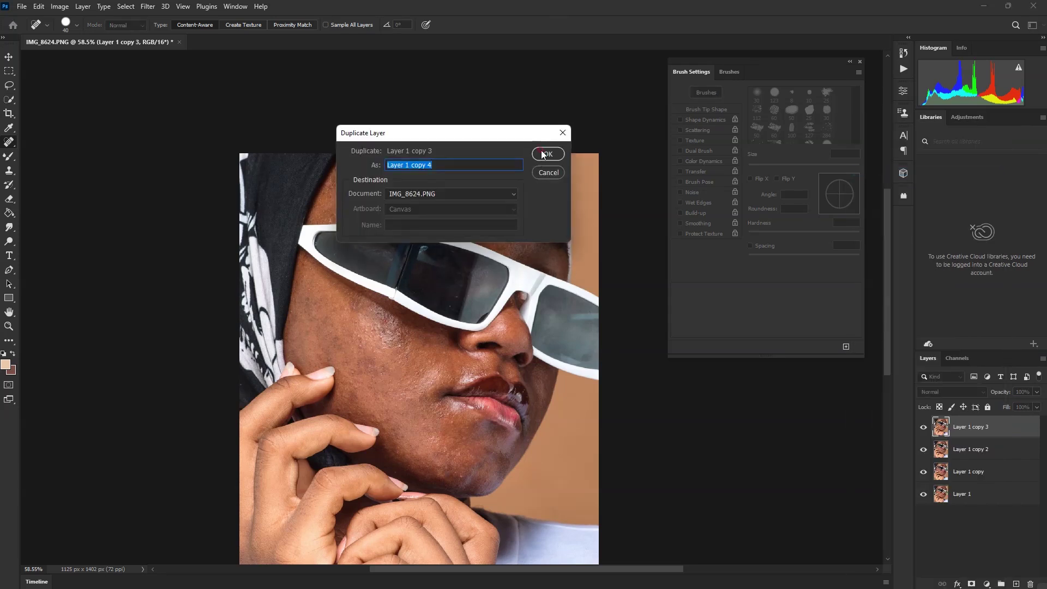
click(543, 154)
Sample an even skin tone from the cheek as the foreground colour with the Eyedropper
scroll(382, 382, up, 5)
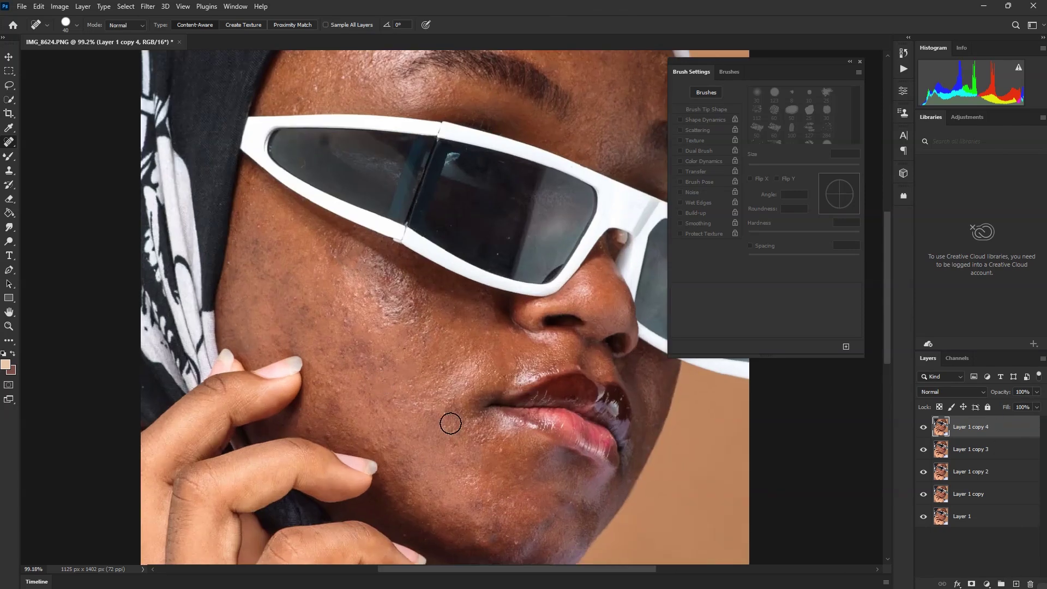
scroll(416, 320, down, 3)
scroll(406, 351, up, 2)
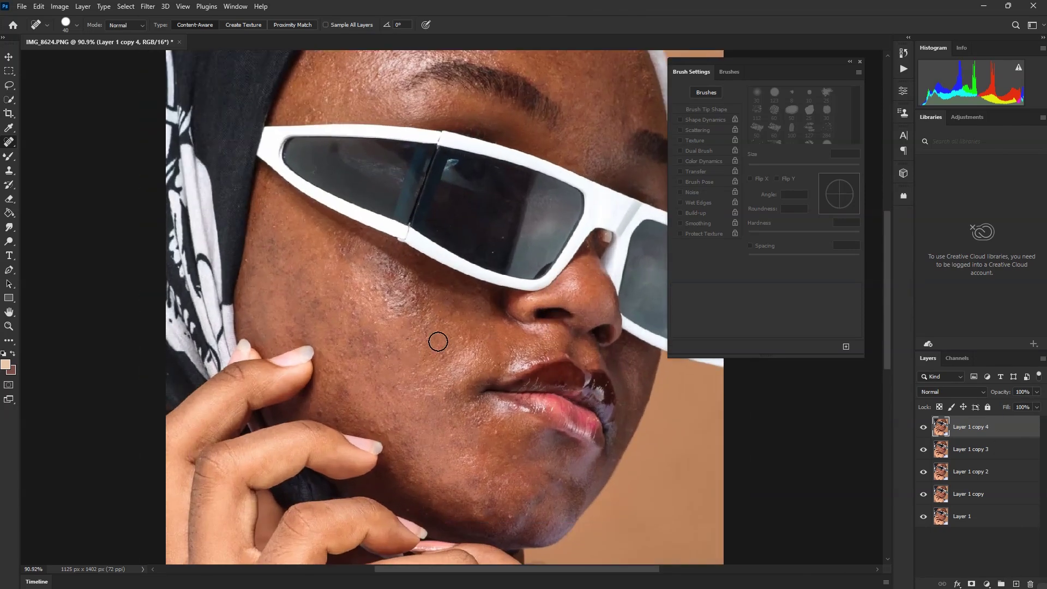
scroll(401, 333, up, 1)
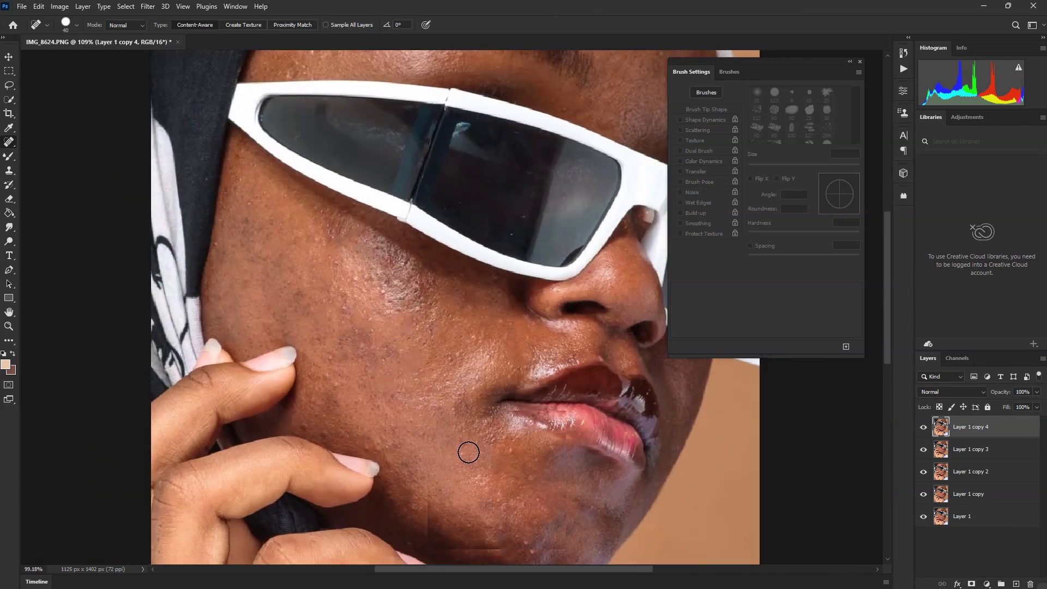
scroll(461, 436, down, 2)
scroll(443, 398, up, 3)
click(12, 129)
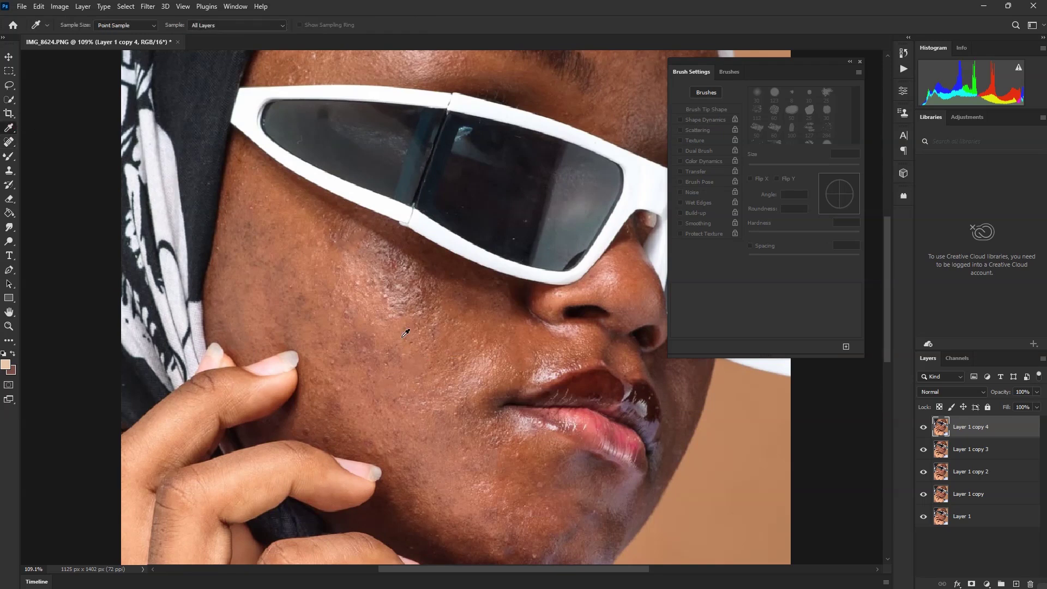
scroll(404, 354, up, 3)
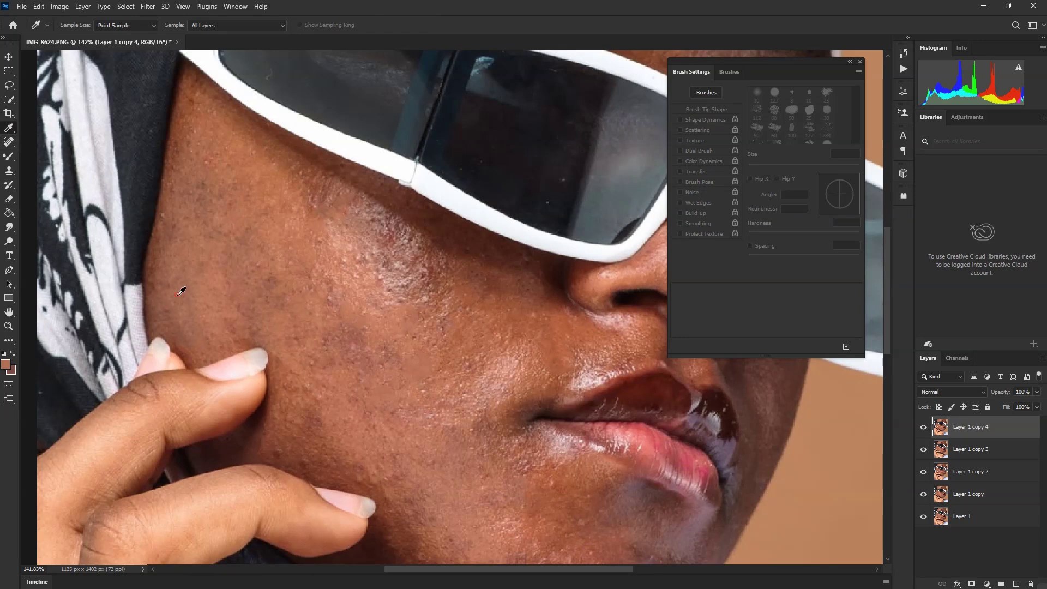
Switch to the Color Replacement Tool with a 175 px brush at 0% hardness
click(9, 157)
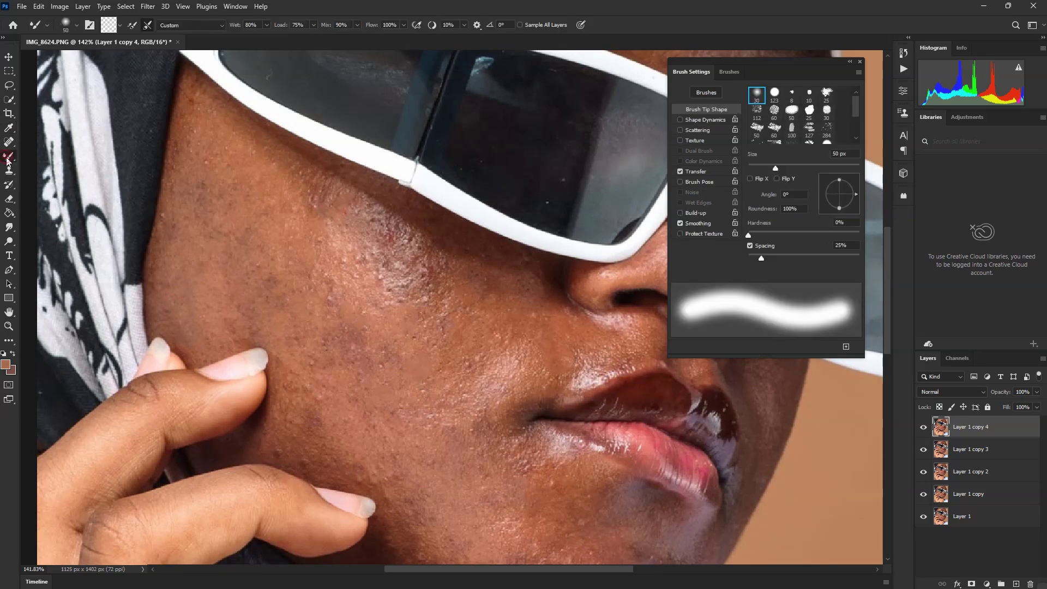
click(61, 178)
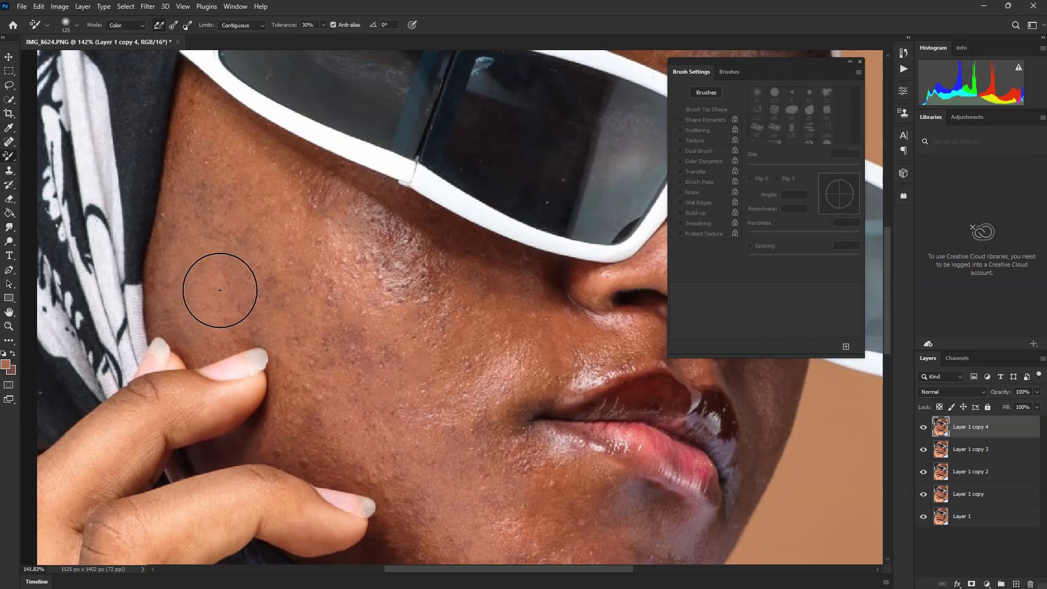
click(77, 26)
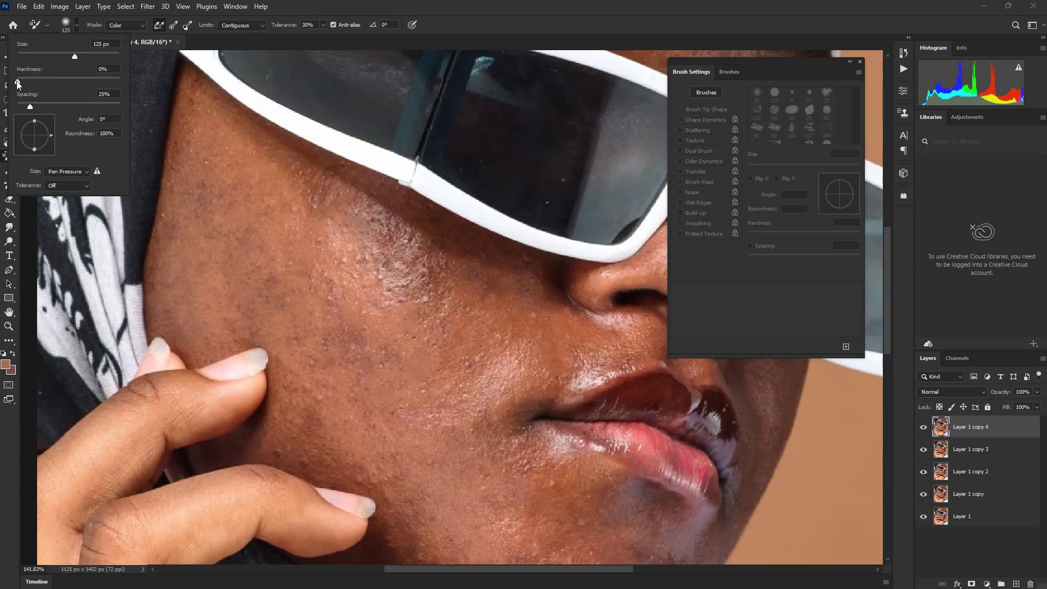
key(Return)
key(bracketright)
key(bracketright)
Recolour the dark patches on the outer and middle cheek, resampling nearby skin tones between brush strokes
mouse_move(254, 227)
mouse_down()
mouse_move(217, 199)
mouse_move(228, 291)
mouse_move(217, 261)
mouse_up()
click(8, 128)
click(9, 157)
mouse_move(302, 308)
mouse_down()
mouse_move(336, 343)
mouse_move(344, 318)
mouse_move(281, 275)
mouse_up()
click(8, 128)
click(8, 157)
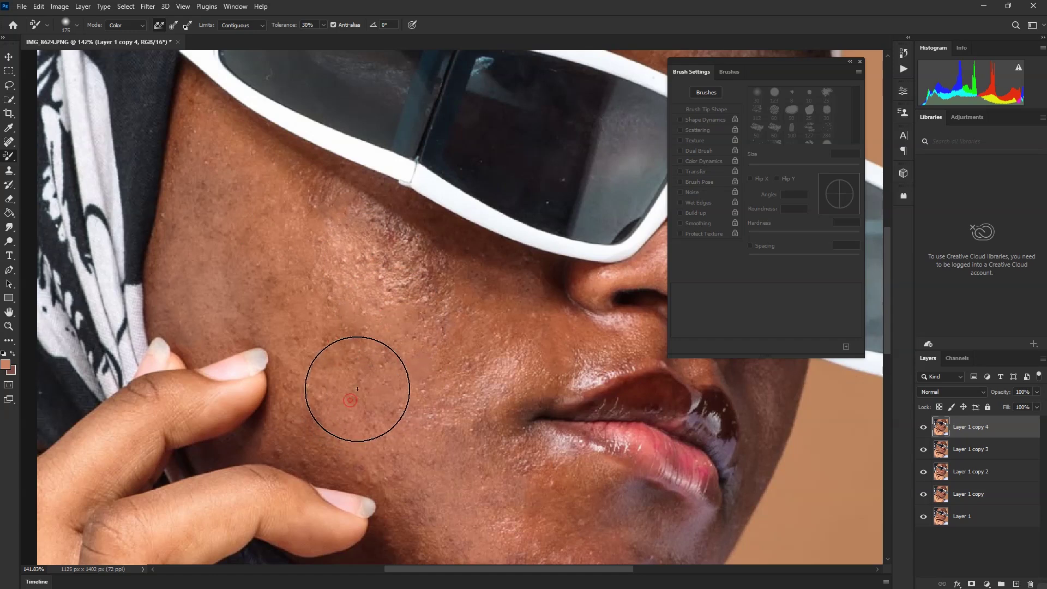
Sample another skin tone from the lower cheek and paint it over the discoloured skin across the middle of the cheek
scroll(350, 323, down, 3)
scroll(392, 362, up, 2)
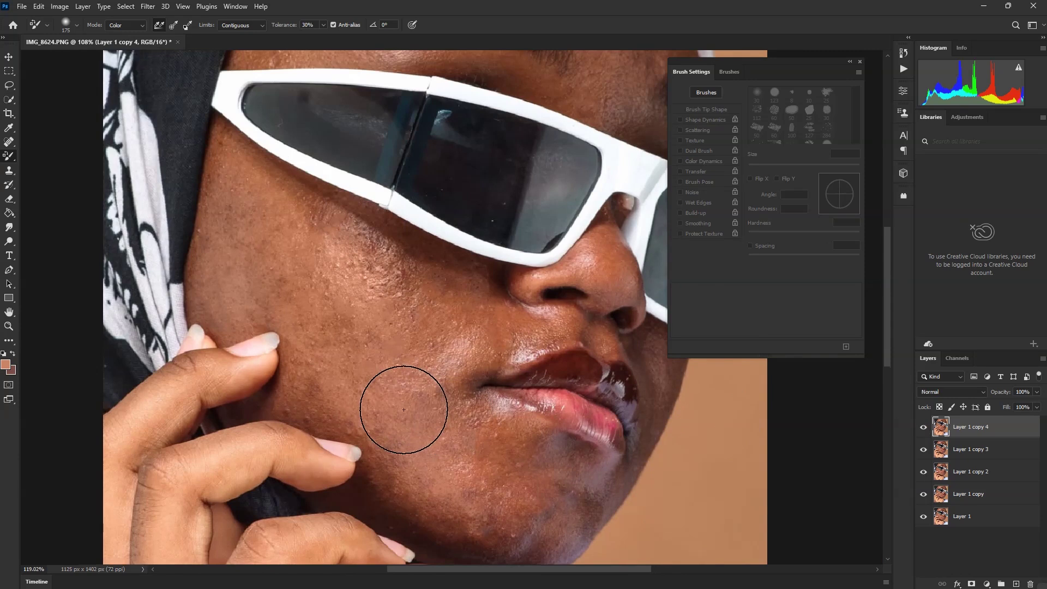
scroll(401, 408, up, 2)
click(8, 129)
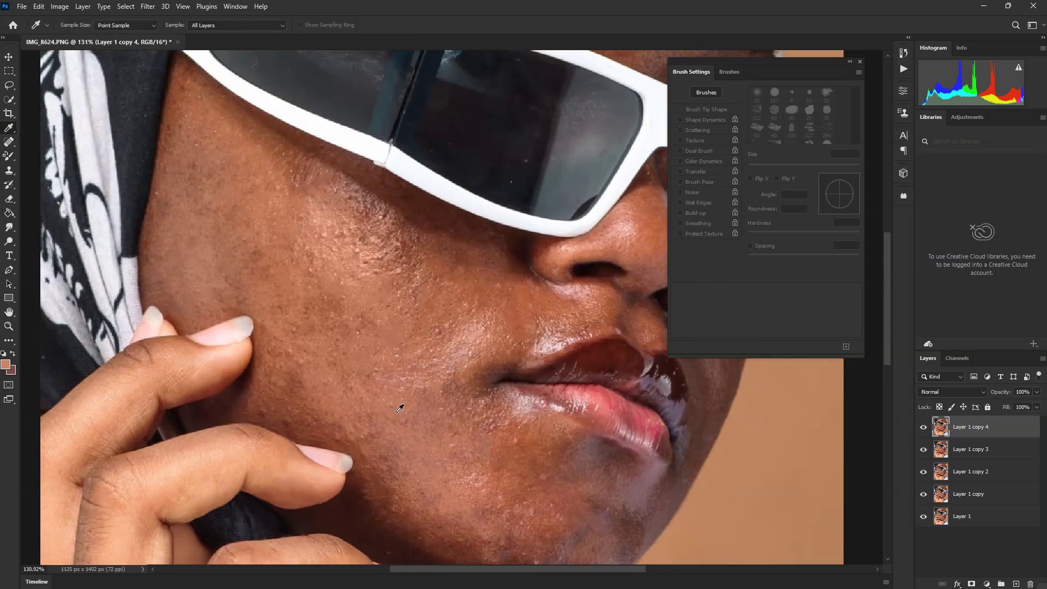
click(8, 157)
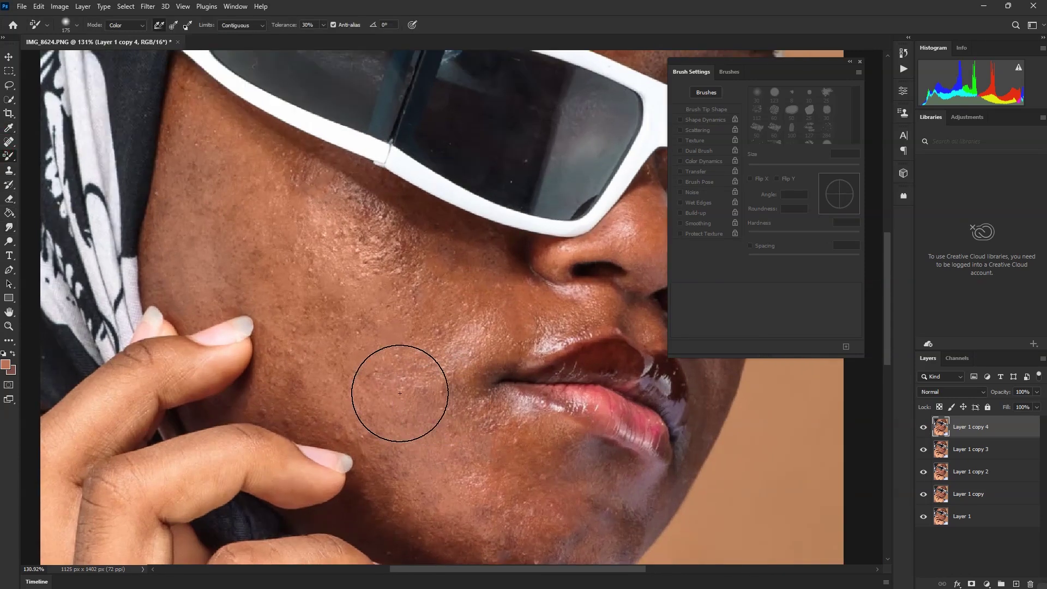
mouse_move(401, 370)
mouse_down()
mouse_move(416, 344)
mouse_move(406, 423)
mouse_move(313, 375)
mouse_up()
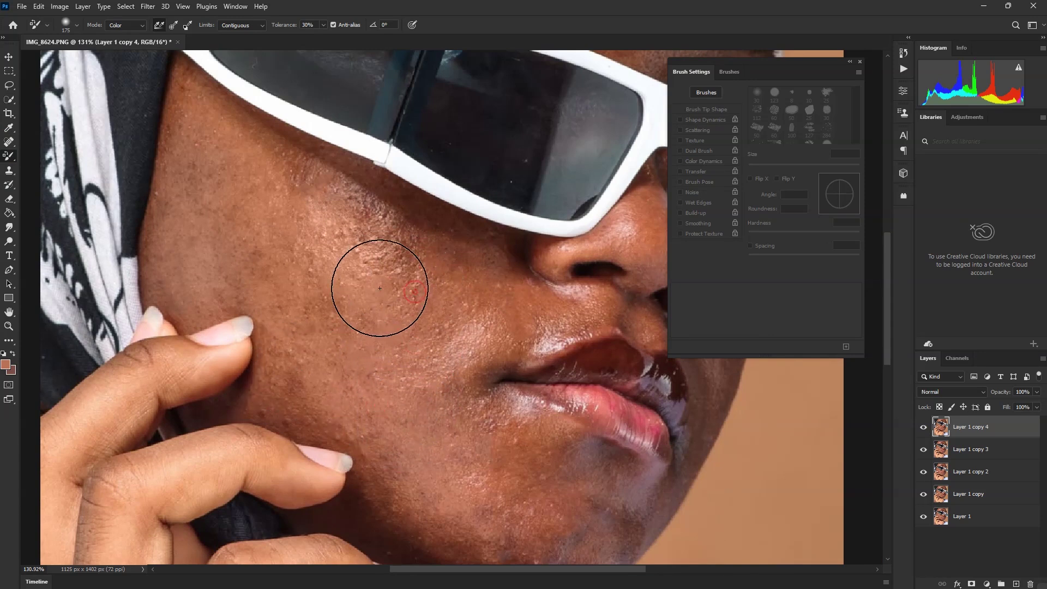
scroll(379, 299, down, 3)
scroll(471, 439, up, 3)
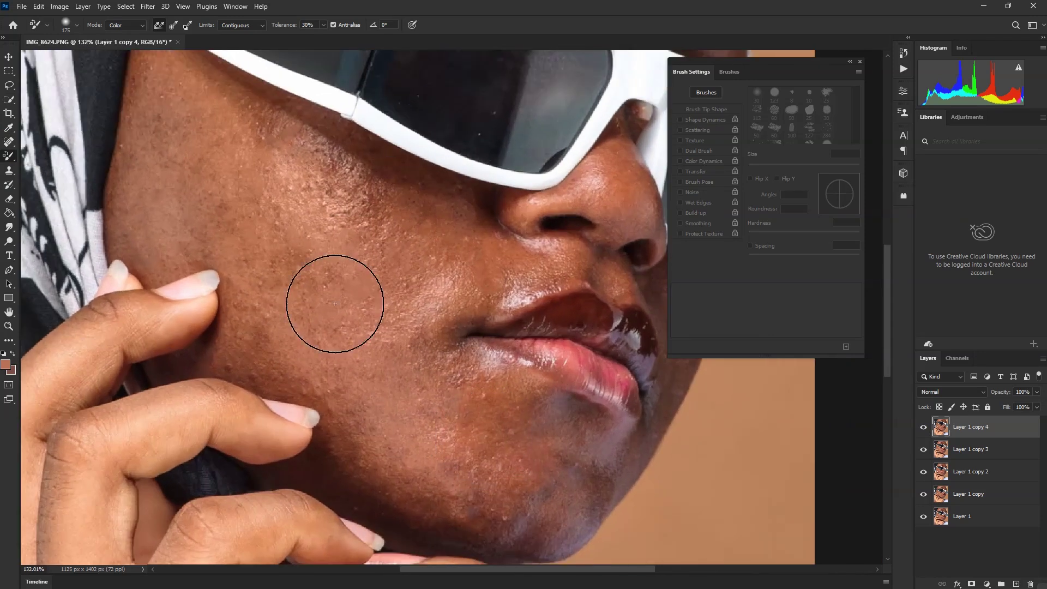
Sample a skin tone from the lower cheek and recolour the patches between the mouth corner and chin with the Color Replacement Tool
click(9, 128)
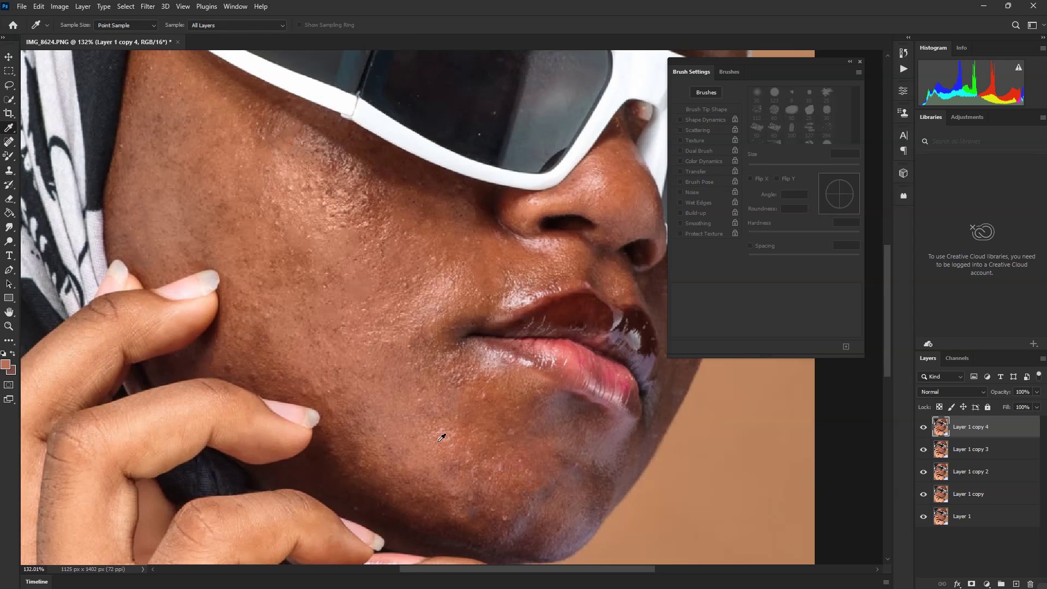
click(9, 156)
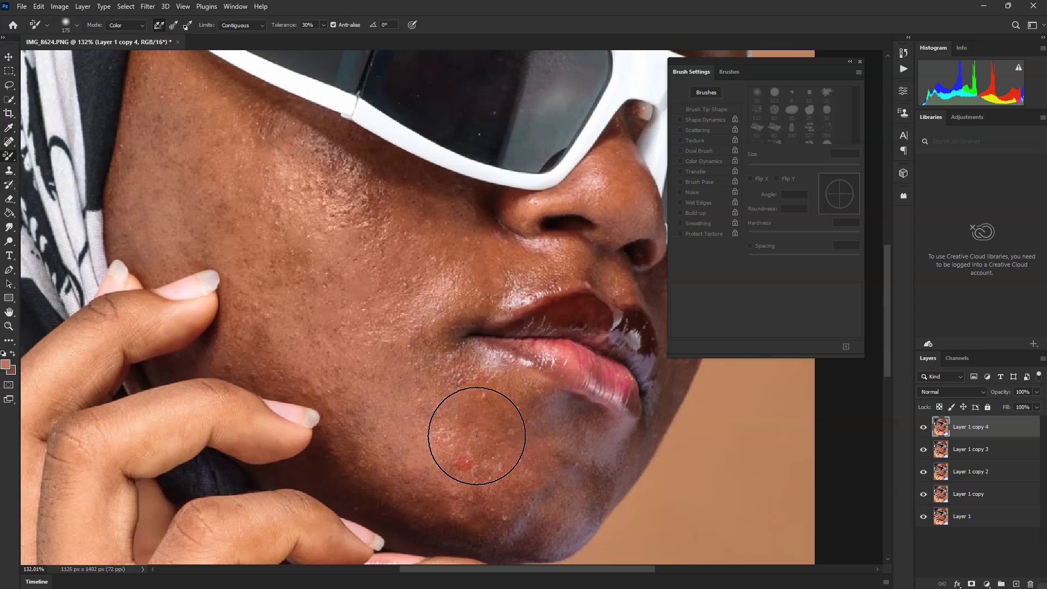
scroll(435, 346, down, 5)
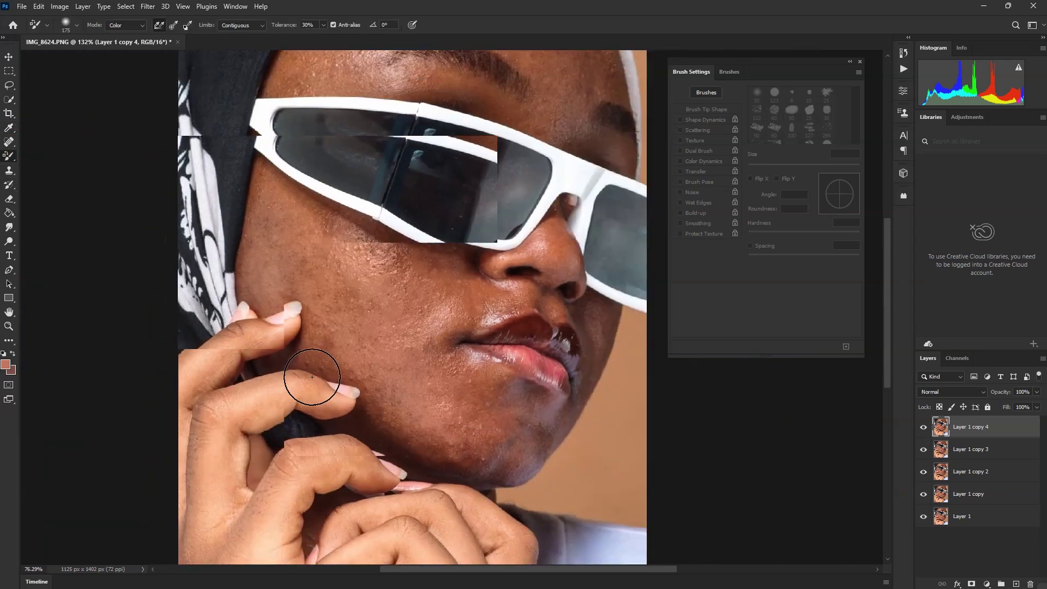
Sample a skin tone from the temple side of the forehead and recolour the shiny, uneven skin above the near eyebrow
scroll(350, 206, up, 5)
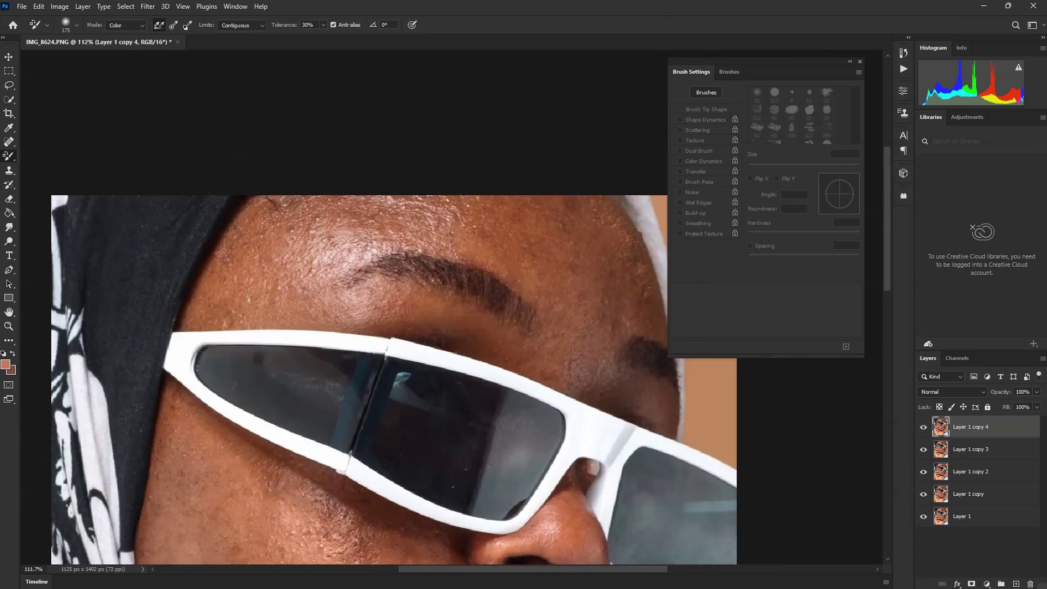
click(9, 128)
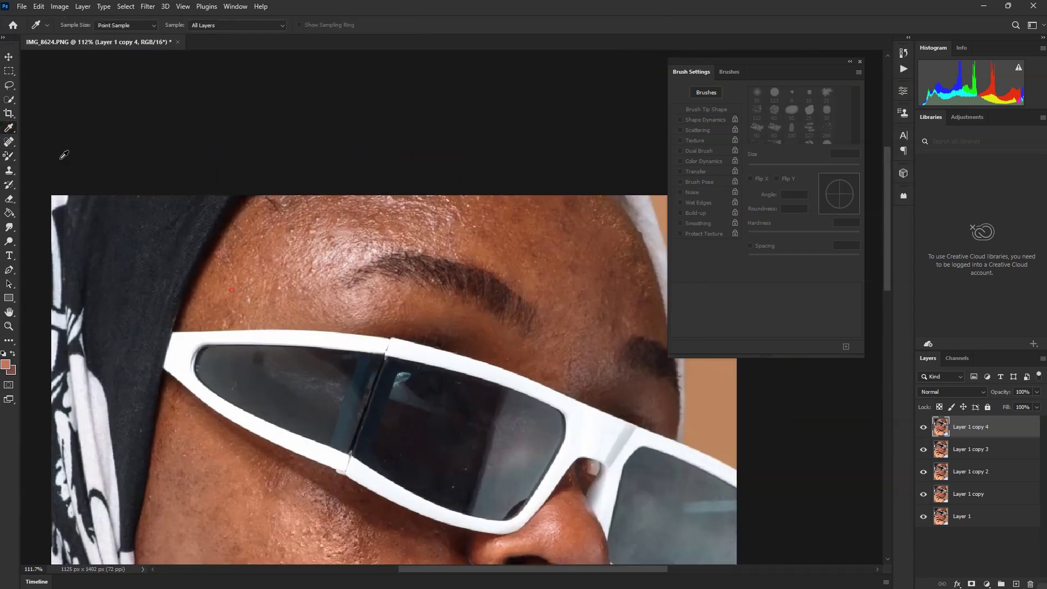
click(13, 157)
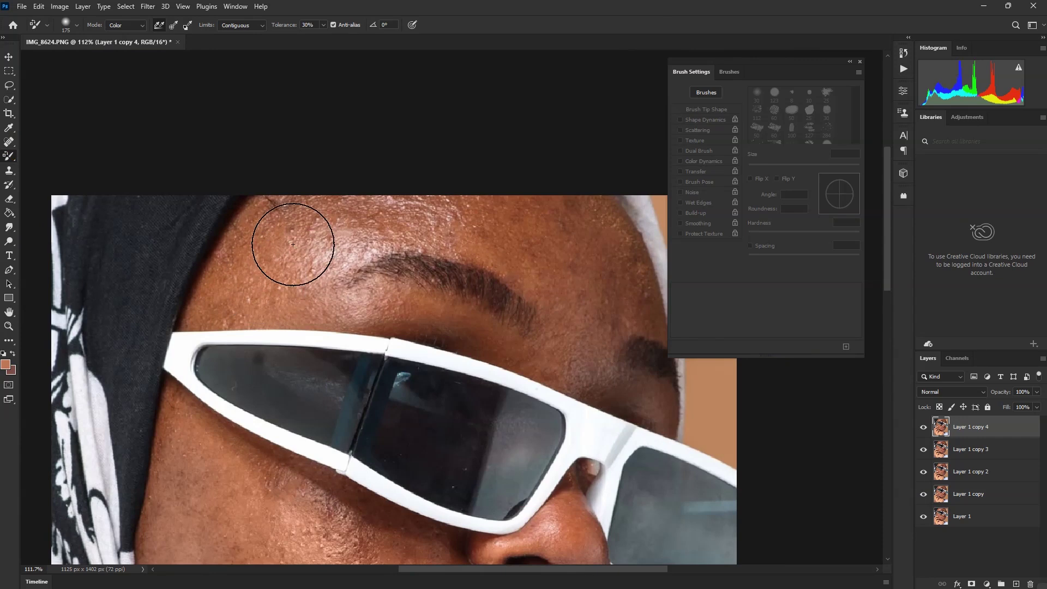
key(i)
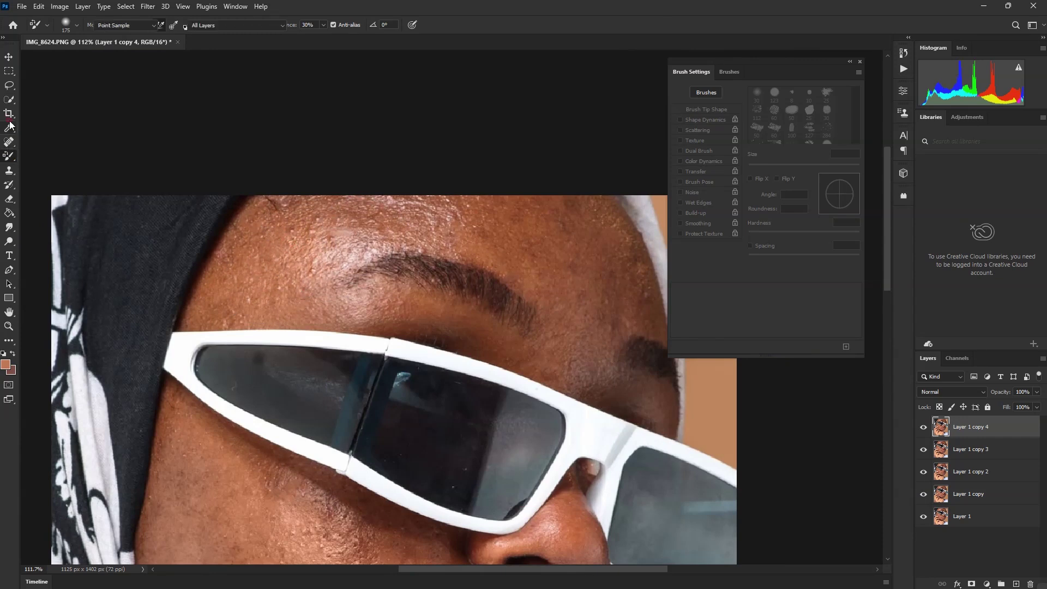
click(8, 159)
Sample a darker brown skin tone from between the eyebrows and recolour the far side of the forehead
key(i)
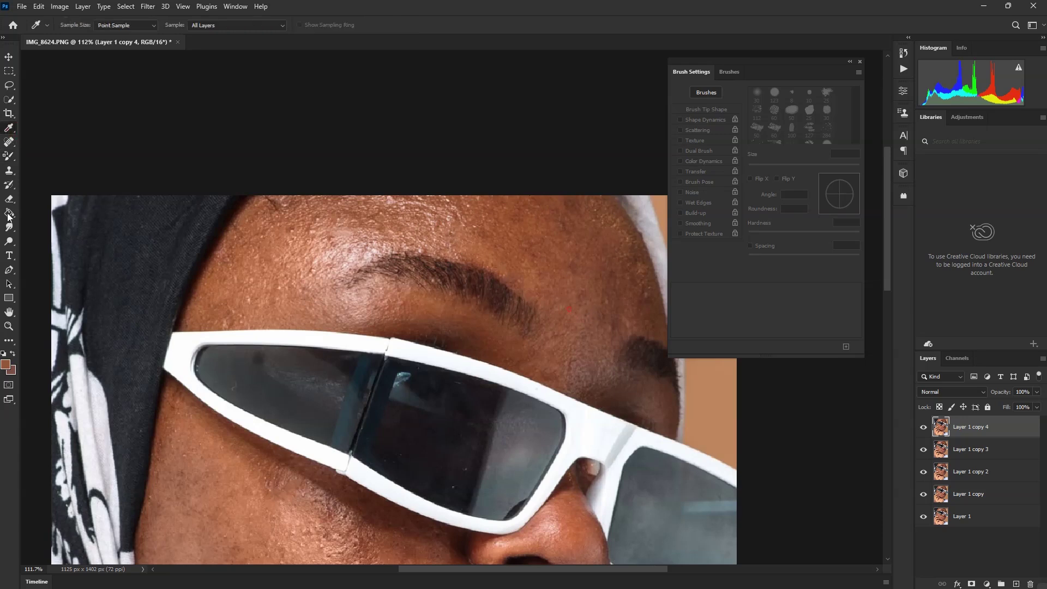
click(8, 157)
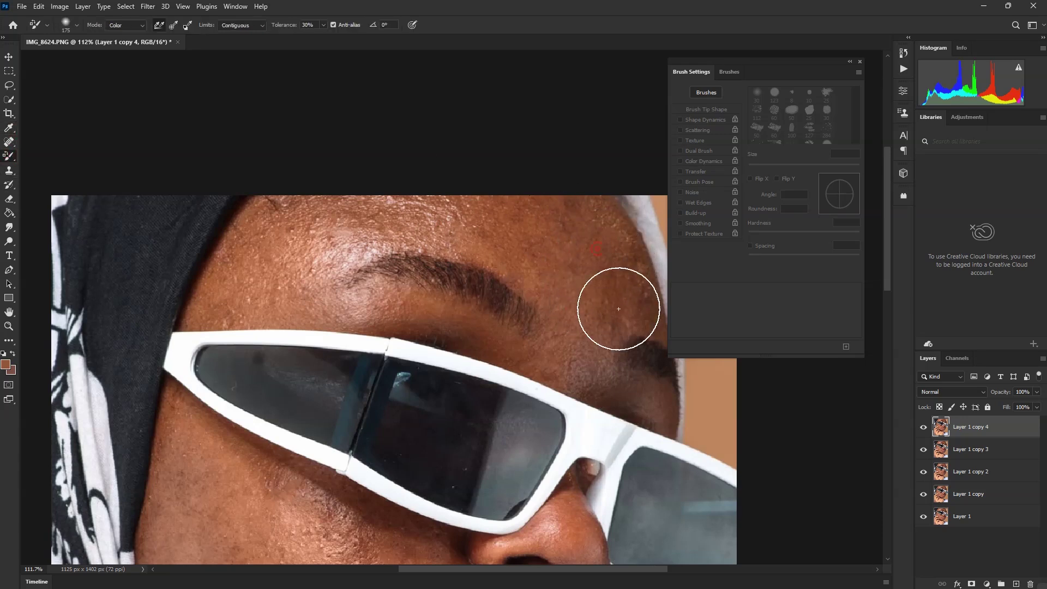
scroll(519, 259, down, 3)
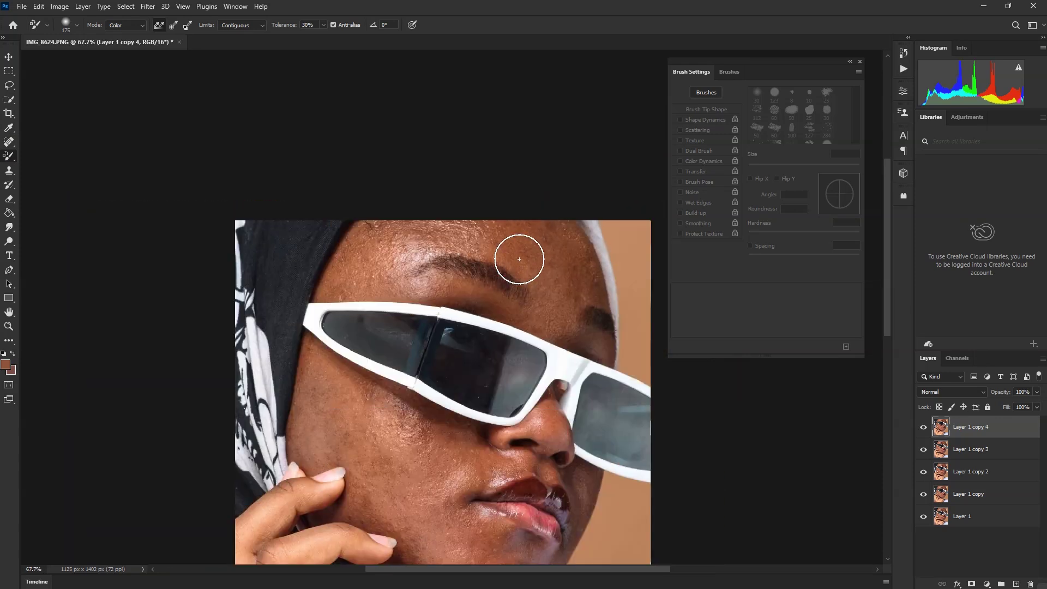
scroll(516, 252, down, 3)
Sample a dark reddish-brown tone for another Color Replacement pass and compare the result by toggling the visibility of Layer 1 copy 4
scroll(600, 310, up, 6)
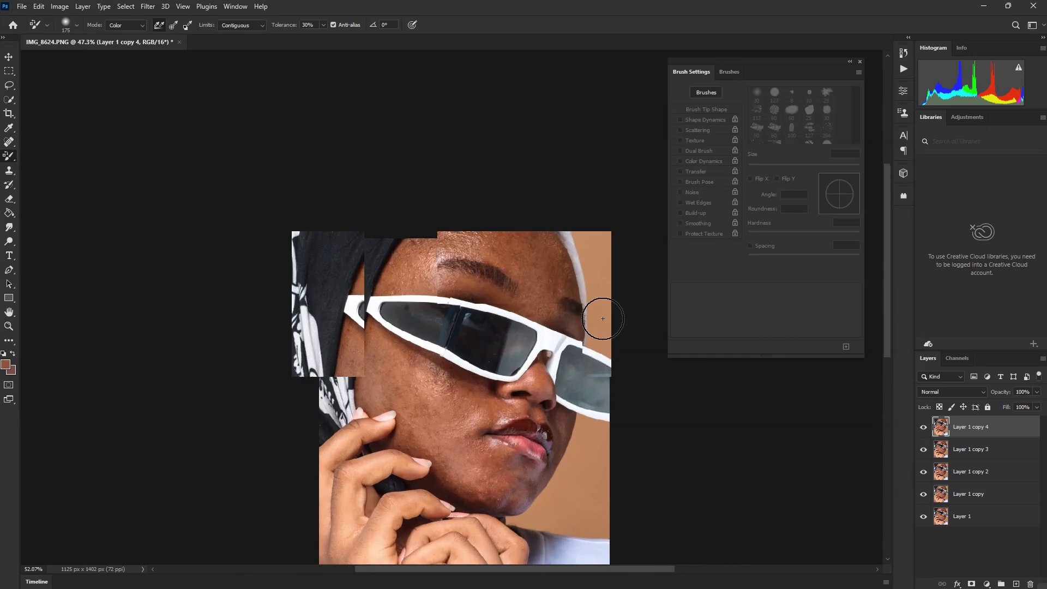
scroll(570, 314, up, 1)
click(9, 130)
click(8, 156)
scroll(377, 266, down, 1)
scroll(378, 265, down, 8)
click(922, 428)
scroll(339, 329, up, 3)
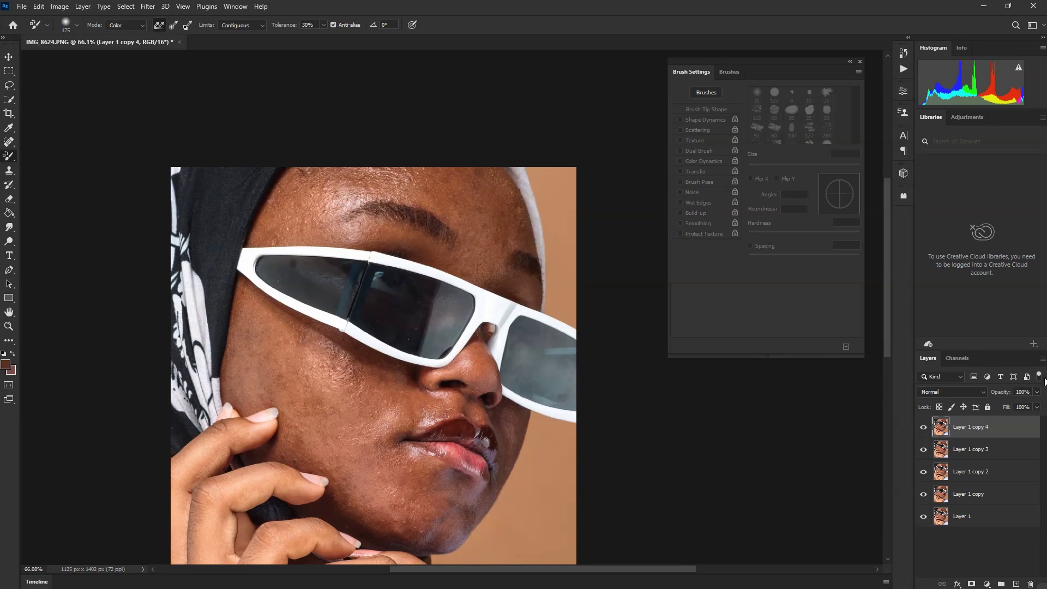
Duplicate Layer 1 copy 4, and duplicate the new copy once more, keeping the default layer names
right_click(1009, 431)
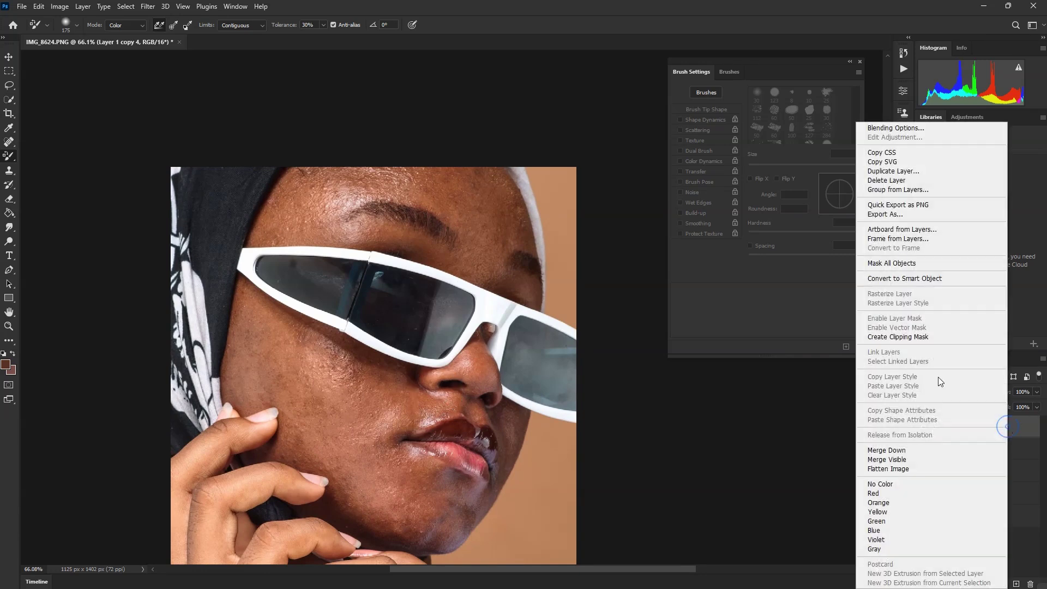
click(894, 171)
key(Return)
right_click(1020, 430)
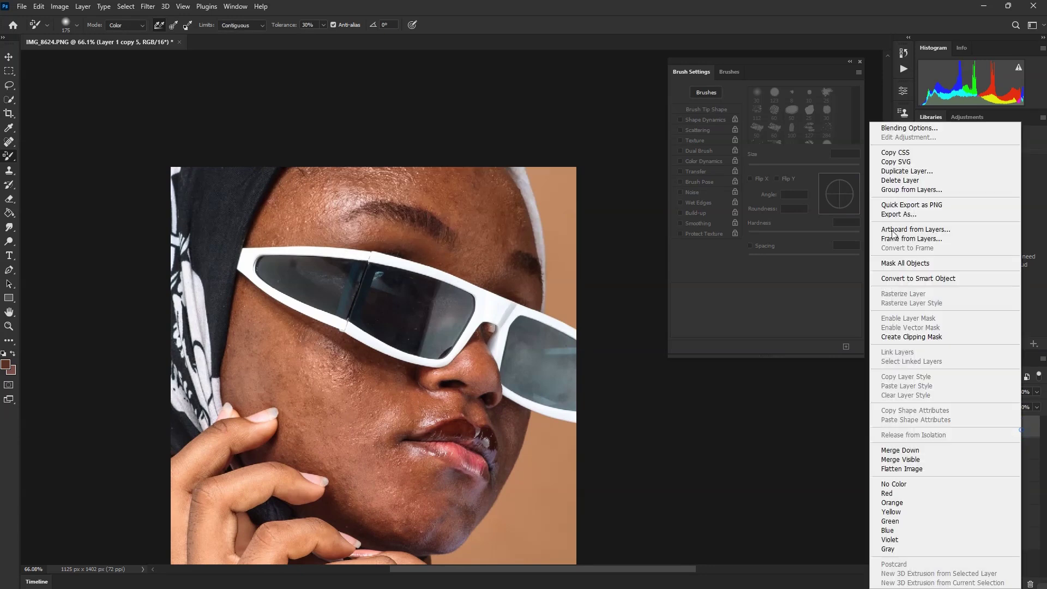
click(900, 171)
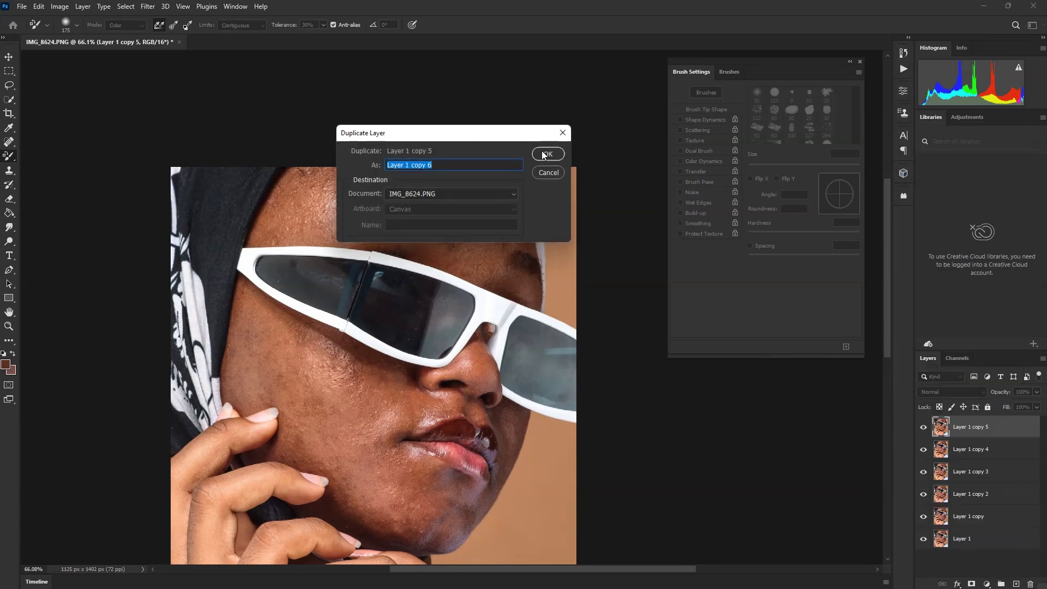
key(Return)
Switch to the Mixer Brush Tool and set its soft round brush to 250 px
scroll(382, 360, up, 2)
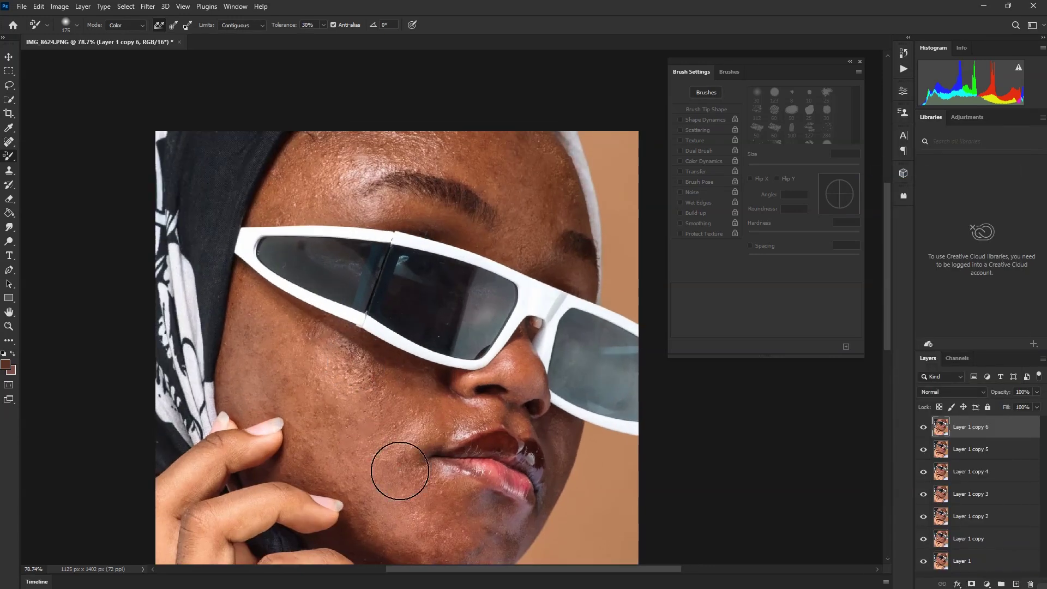
scroll(390, 402, up, 1)
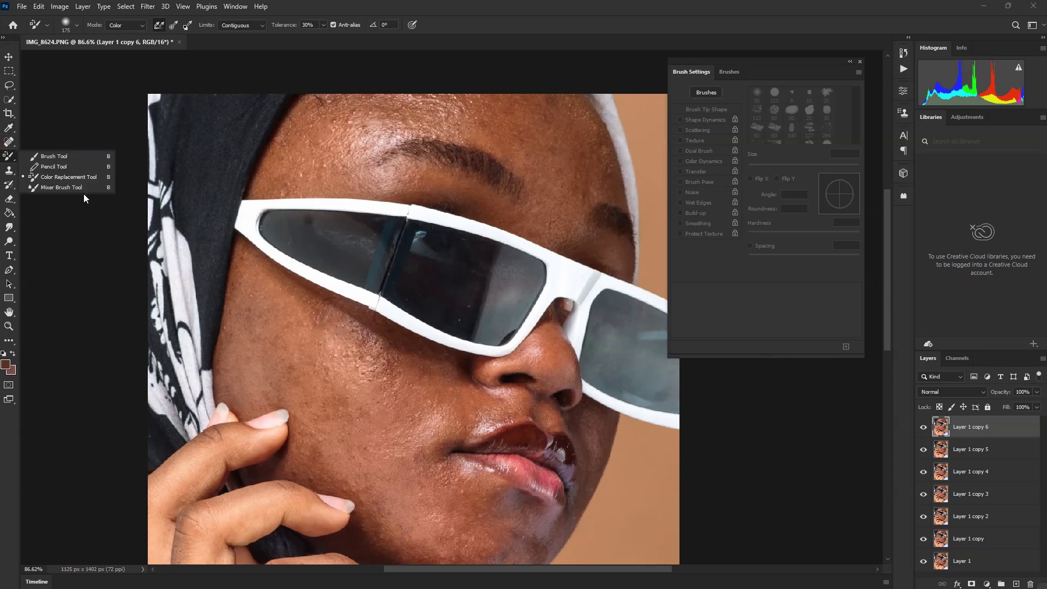
click(79, 186)
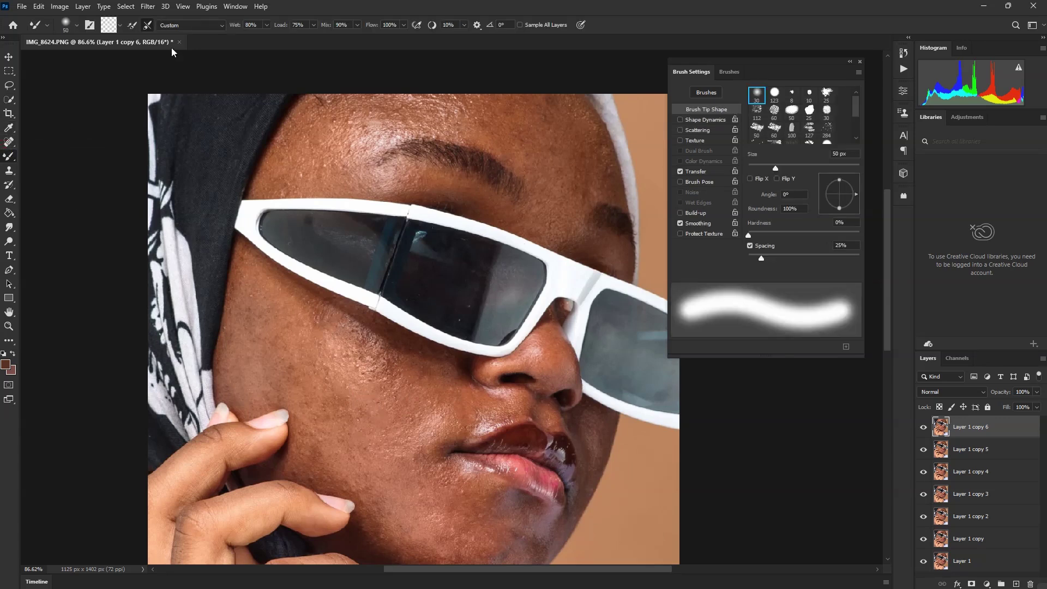
click(76, 31)
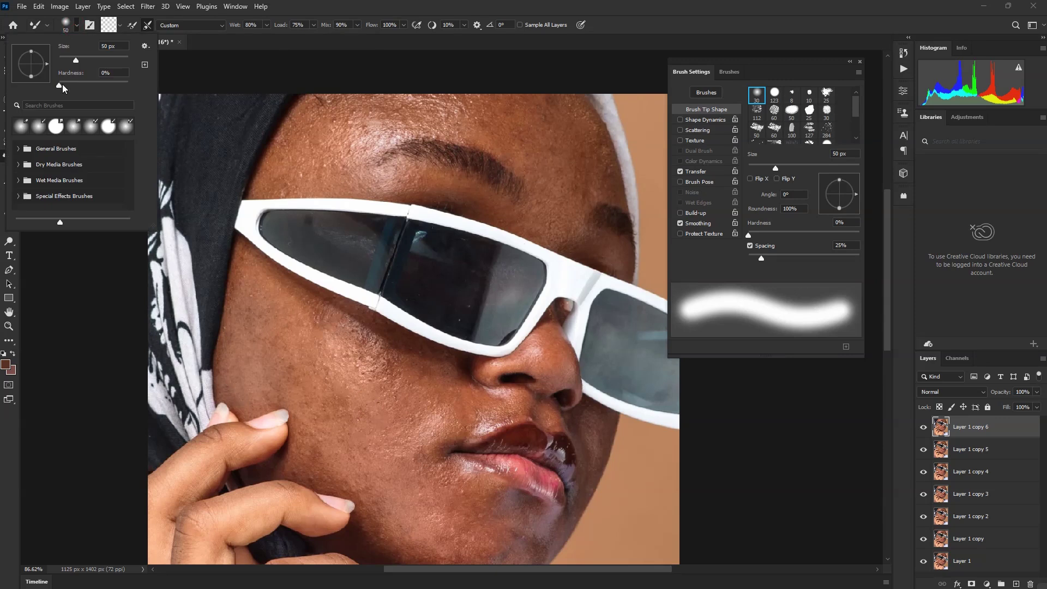
click(390, 362)
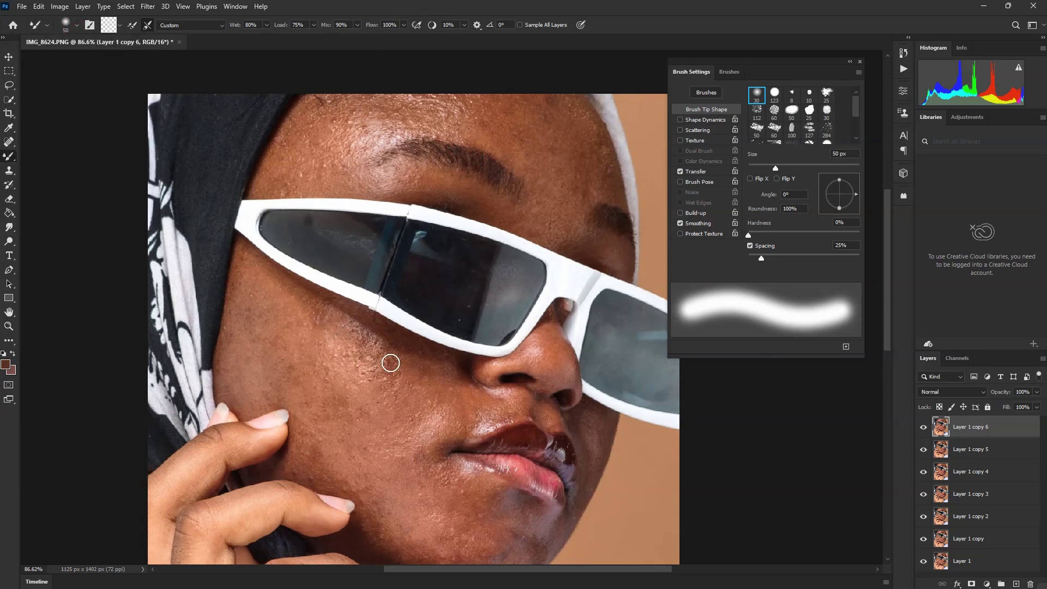
key(bracketright)
key(bracketright)
key(bracketright)
key(bracketright)
key(bracketright)
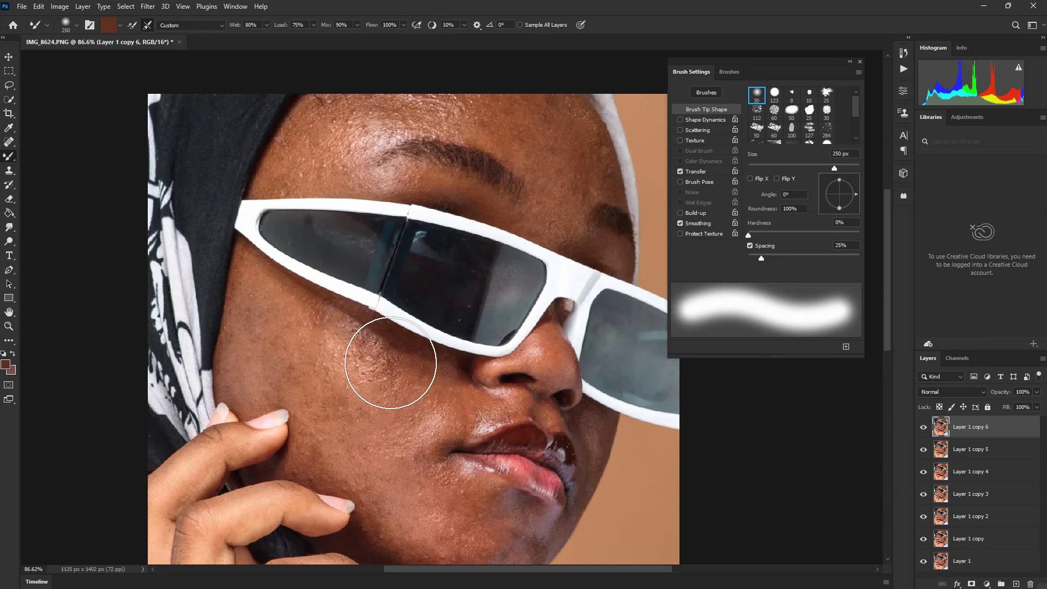
Blend the skin texture across the whole middle cheek with the Mixer Brush, reducing the brush to 200 px for the second pass
mouse_move(304, 316)
mouse_down()
mouse_move(265, 341)
mouse_move(306, 346)
mouse_move(354, 386)
mouse_move(397, 397)
mouse_move(398, 441)
mouse_move(387, 440)
mouse_move(415, 508)
mouse_move(404, 465)
mouse_move(403, 480)
mouse_up()
scroll(363, 423, down, 3)
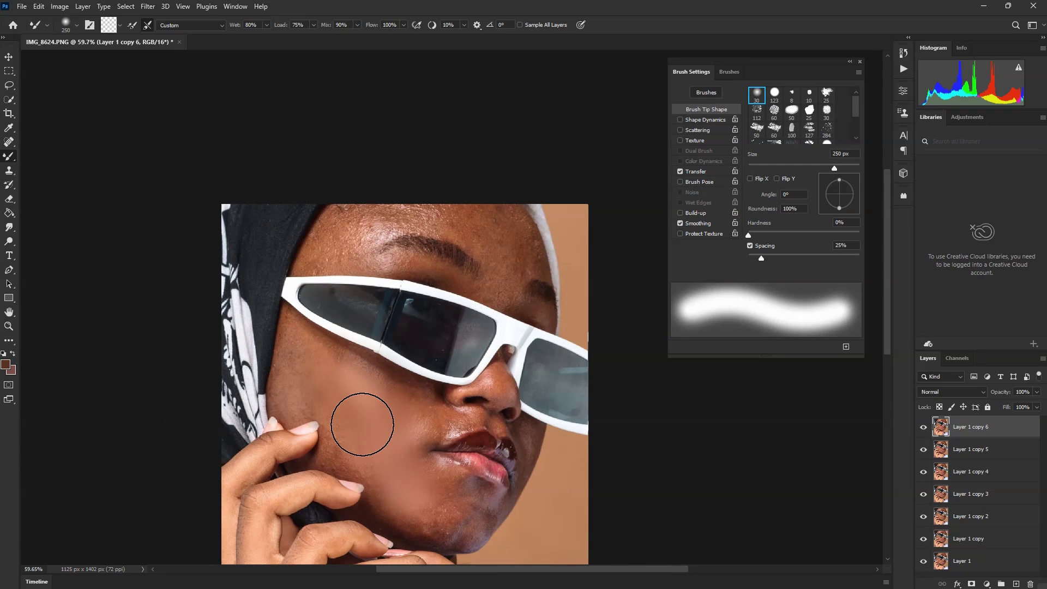
scroll(362, 424, up, 5)
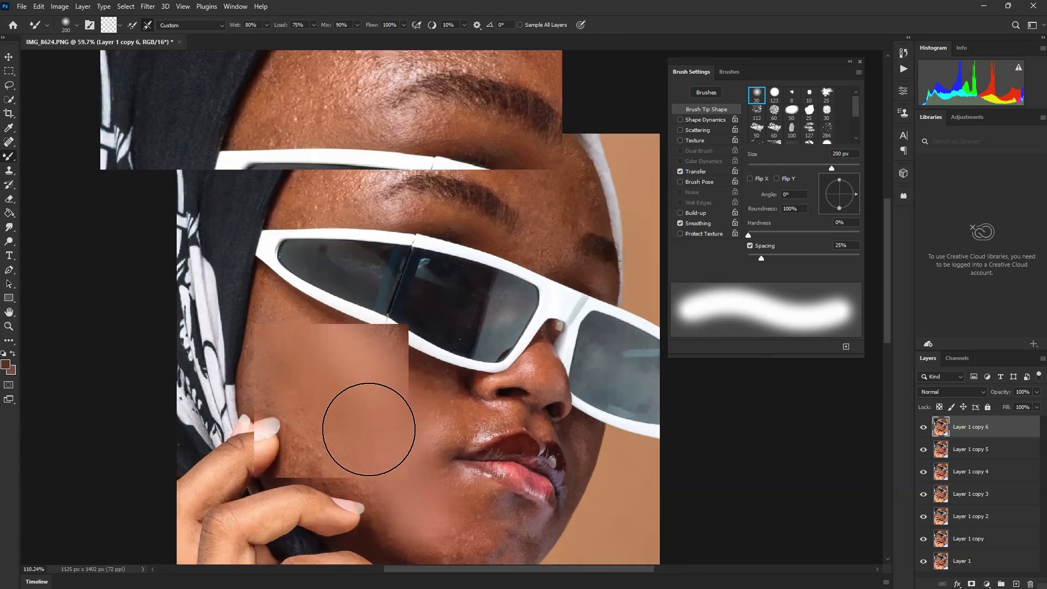
mouse_move(428, 458)
mouse_down()
mouse_move(415, 476)
mouse_move(412, 444)
mouse_move(373, 398)
mouse_move(412, 416)
mouse_move(403, 414)
mouse_move(454, 399)
mouse_move(442, 413)
mouse_move(382, 373)
mouse_move(409, 381)
mouse_move(406, 405)
mouse_move(457, 419)
mouse_move(444, 404)
mouse_move(336, 370)
mouse_move(252, 302)
mouse_move(280, 318)
mouse_up()
scroll(280, 318, down, 3)
scroll(426, 511, up, 3)
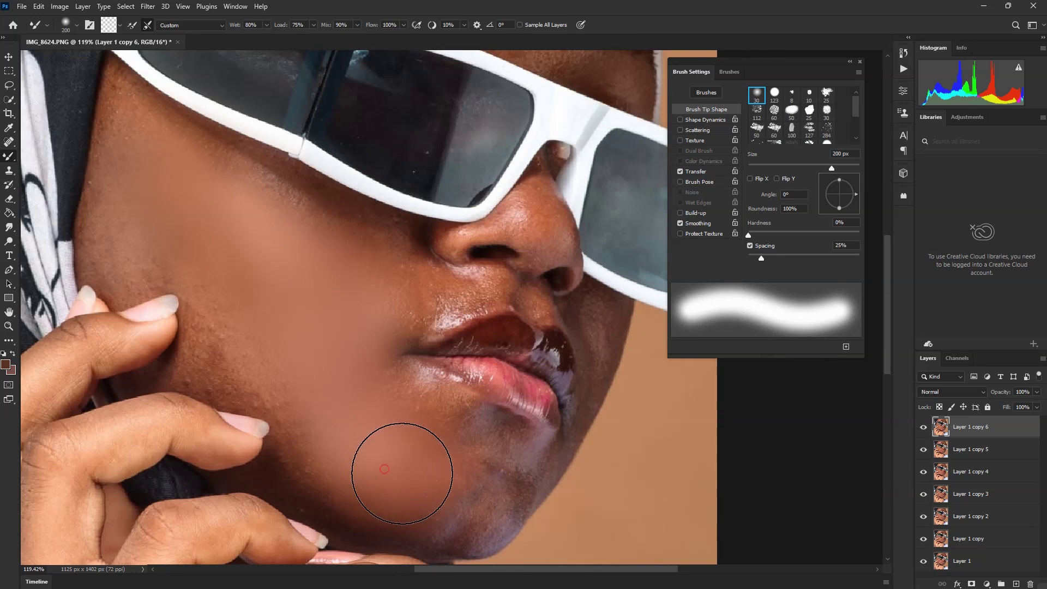
Reduce the Mixer Brush to 125 px and smooth the skin on the chin, below the mouth corner and along the jaw
scroll(390, 468, down, 1)
key(bracketleft)
key(bracketleft)
key(bracketleft)
scroll(392, 468, up, 1)
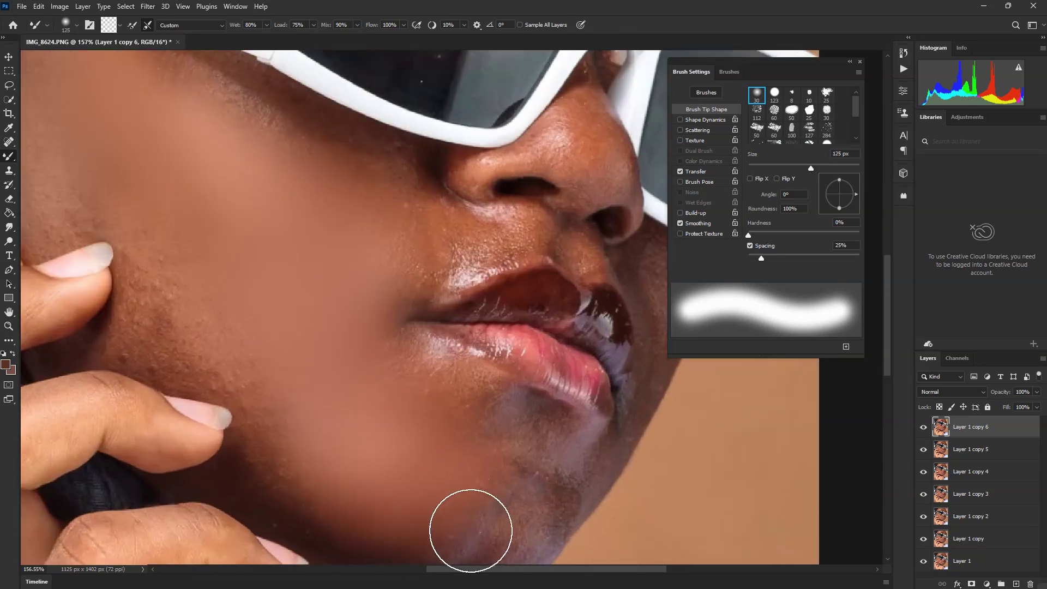
scroll(472, 497, up, 1)
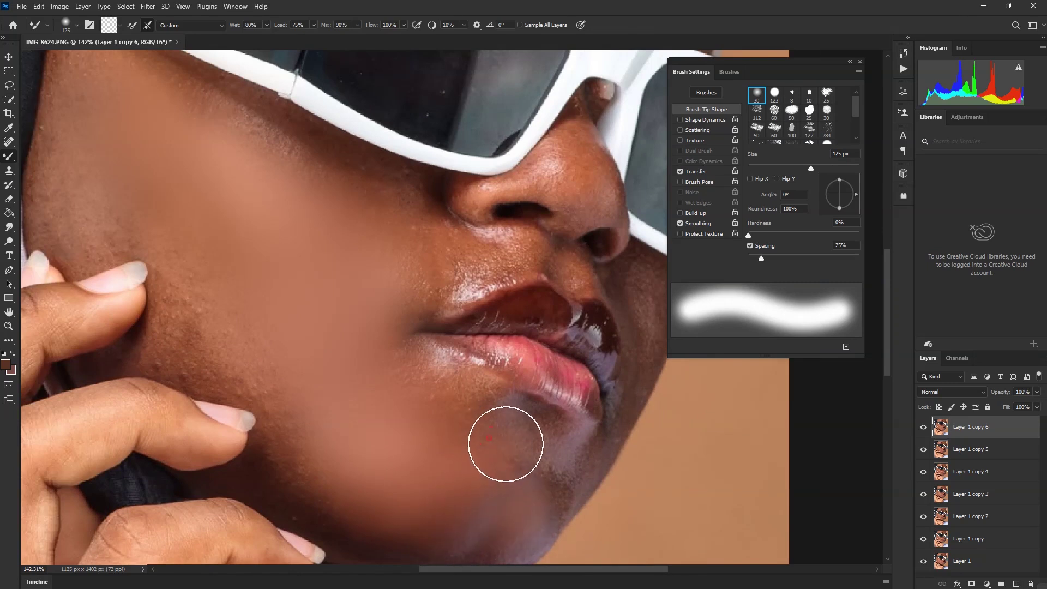
drag(469, 410, 402, 374)
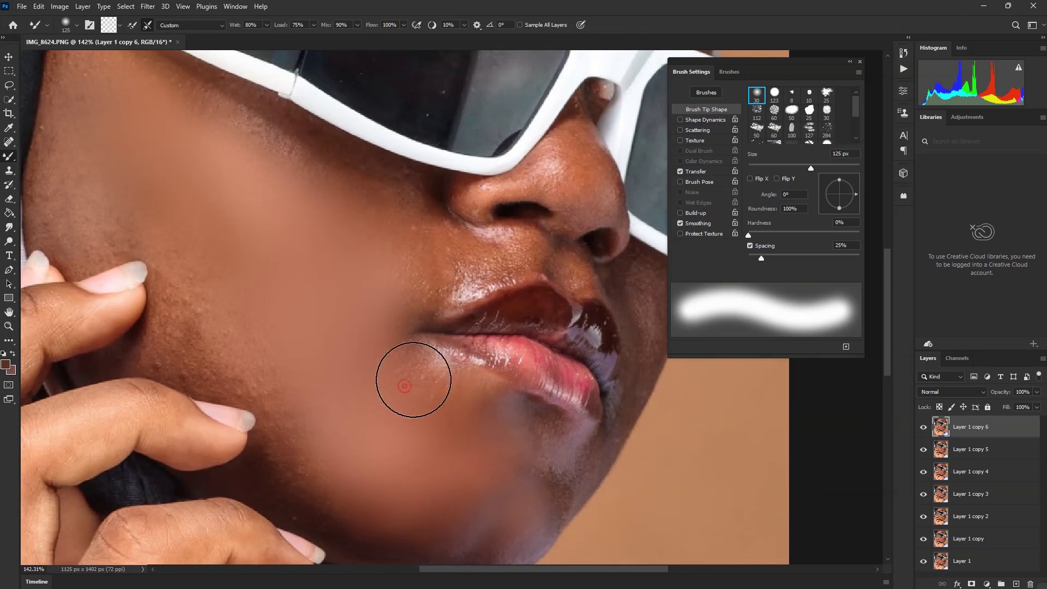
mouse_move(289, 471)
mouse_down()
mouse_move(344, 506)
mouse_move(303, 412)
mouse_move(248, 365)
mouse_move(277, 360)
mouse_move(270, 374)
mouse_move(203, 343)
mouse_move(180, 346)
mouse_move(223, 356)
mouse_move(198, 303)
mouse_move(220, 362)
mouse_move(288, 386)
mouse_up()
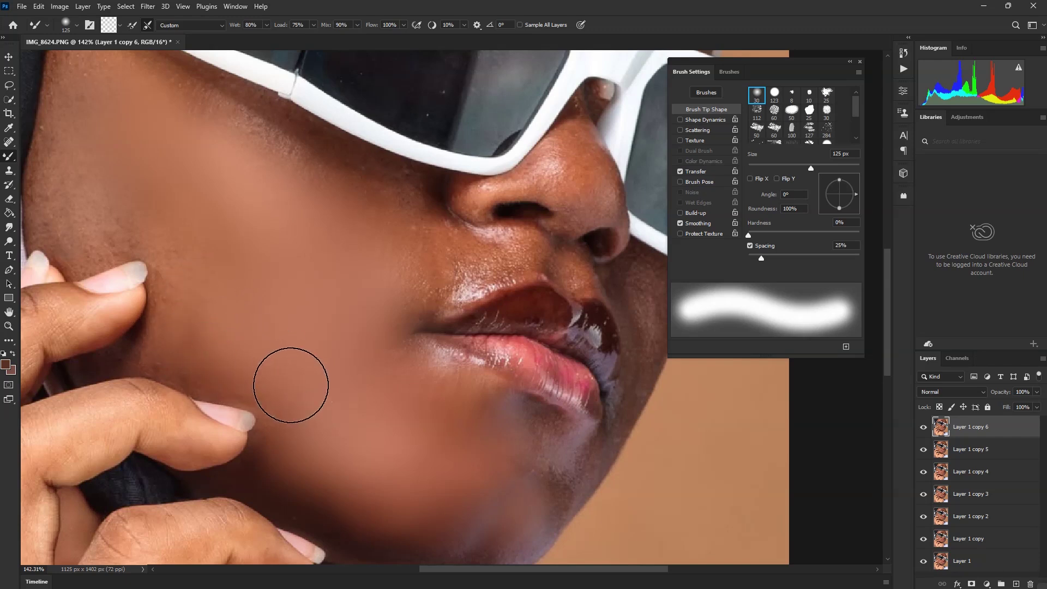
Smooth the outer cheek beside the headscarf and the skin next to the fingertips with the 125 px Mixer Brush
scroll(285, 416, down, 5)
scroll(202, 303, up, 4)
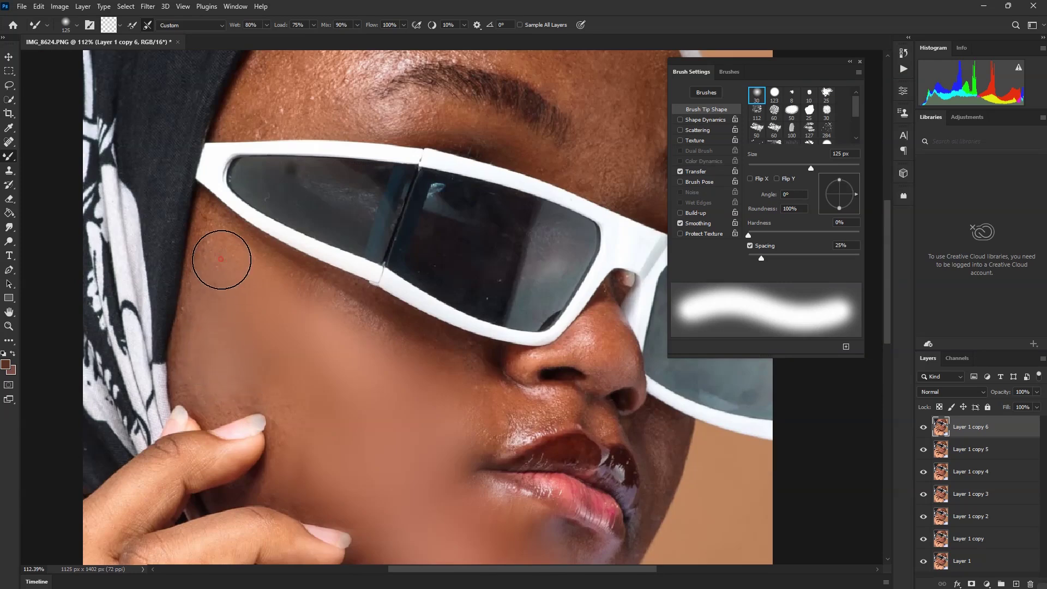
drag(215, 292, 206, 325)
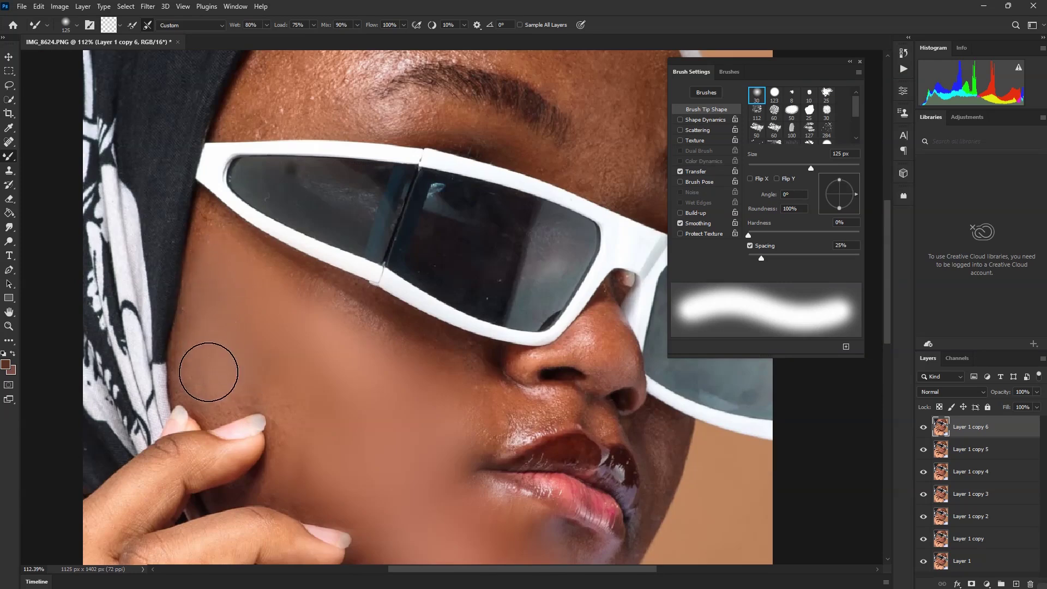
drag(301, 400, 313, 449)
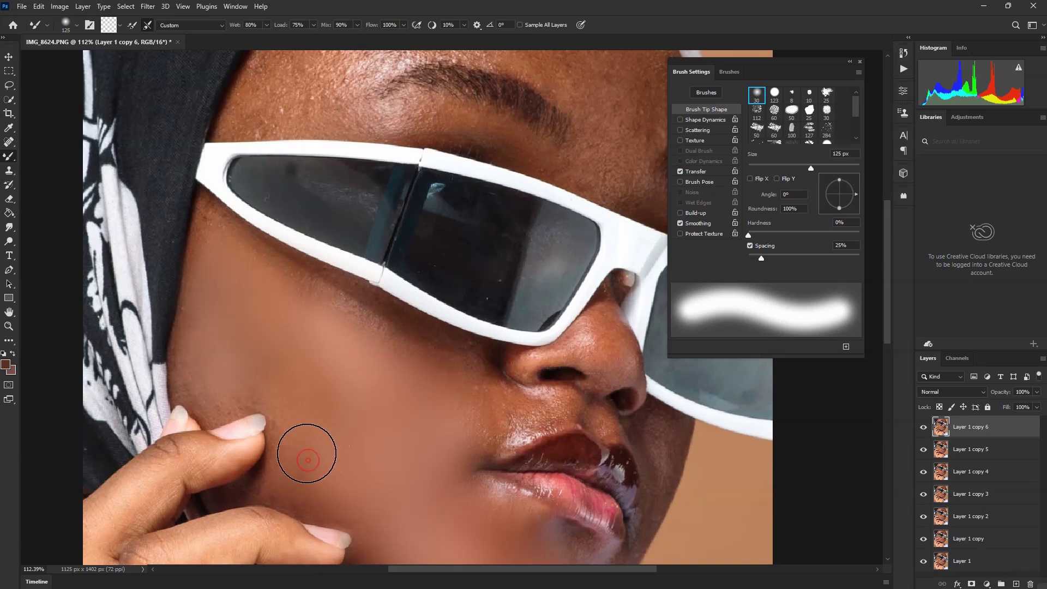
Blend the skin along the lower rim of the sunglasses and down beside the nose with the Mixer Brush
drag(363, 317, 370, 324)
mouse_move(428, 347)
mouse_down()
mouse_move(467, 384)
mouse_move(474, 422)
mouse_move(463, 436)
mouse_move(513, 421)
mouse_up()
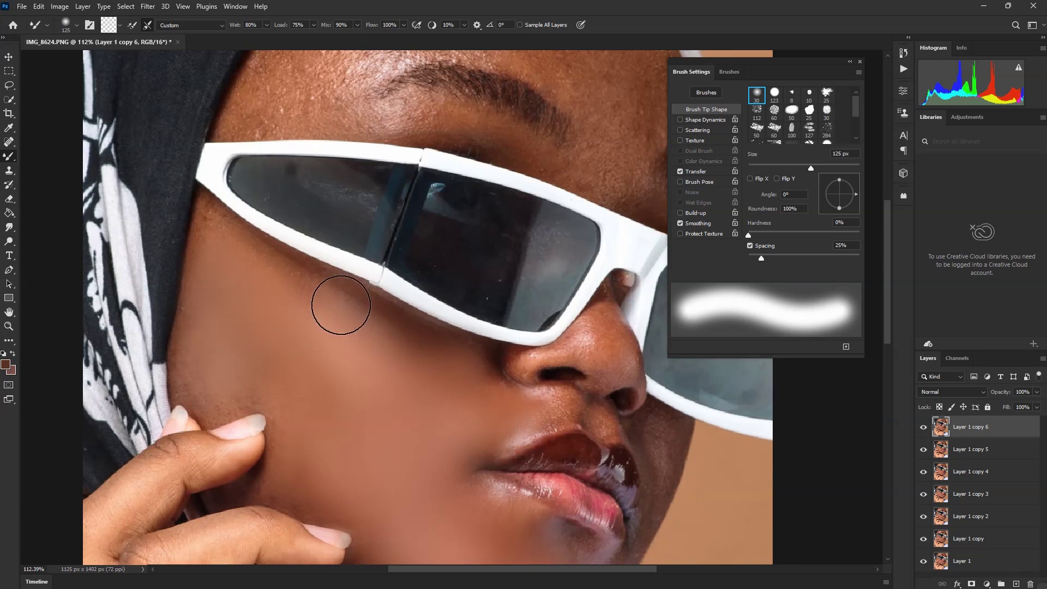
drag(346, 302, 360, 314)
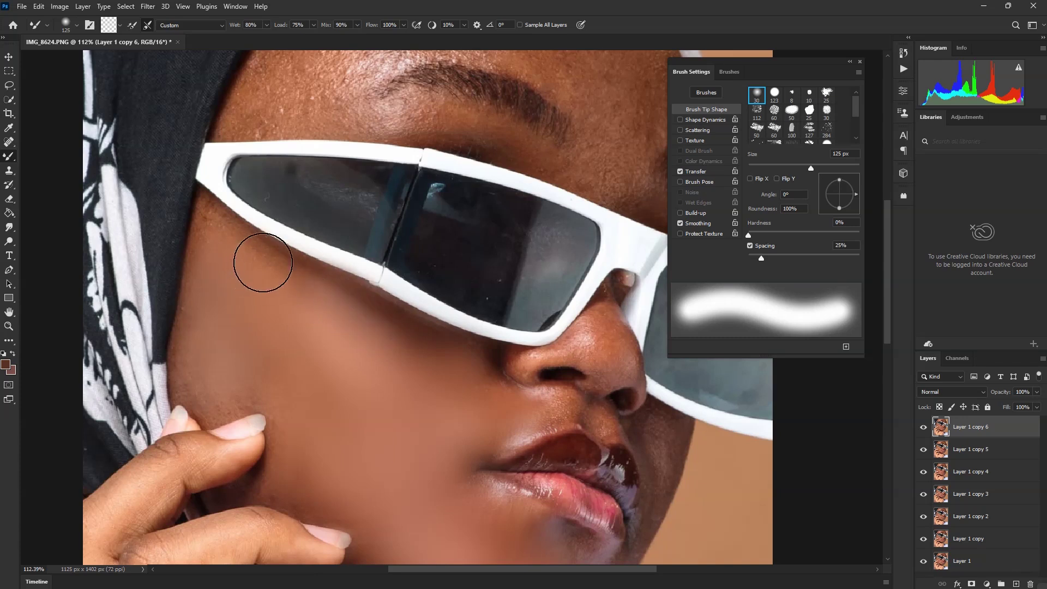
drag(278, 276, 300, 289)
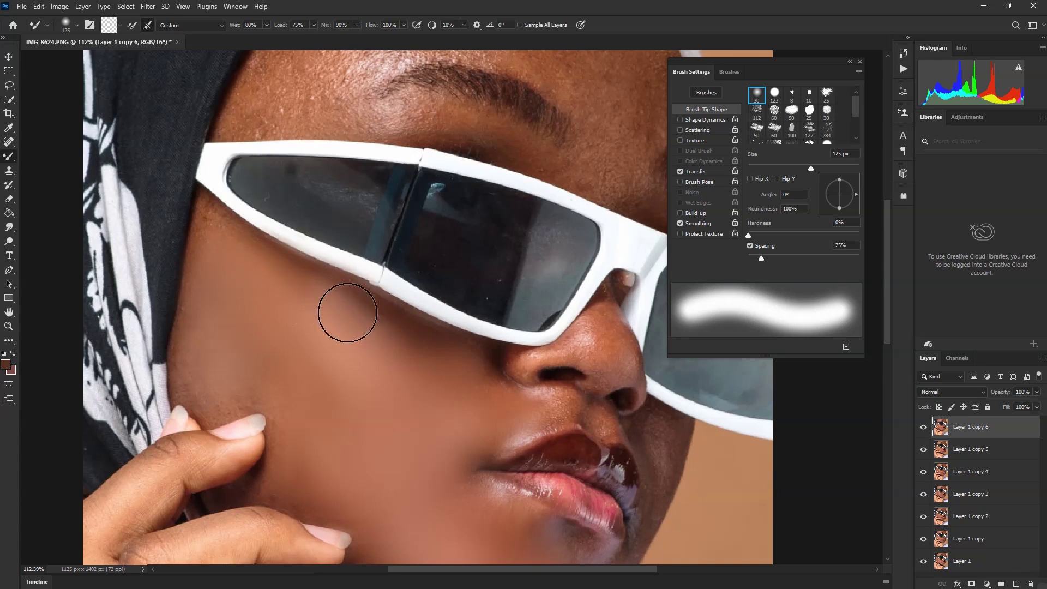
scroll(257, 313, down, 4)
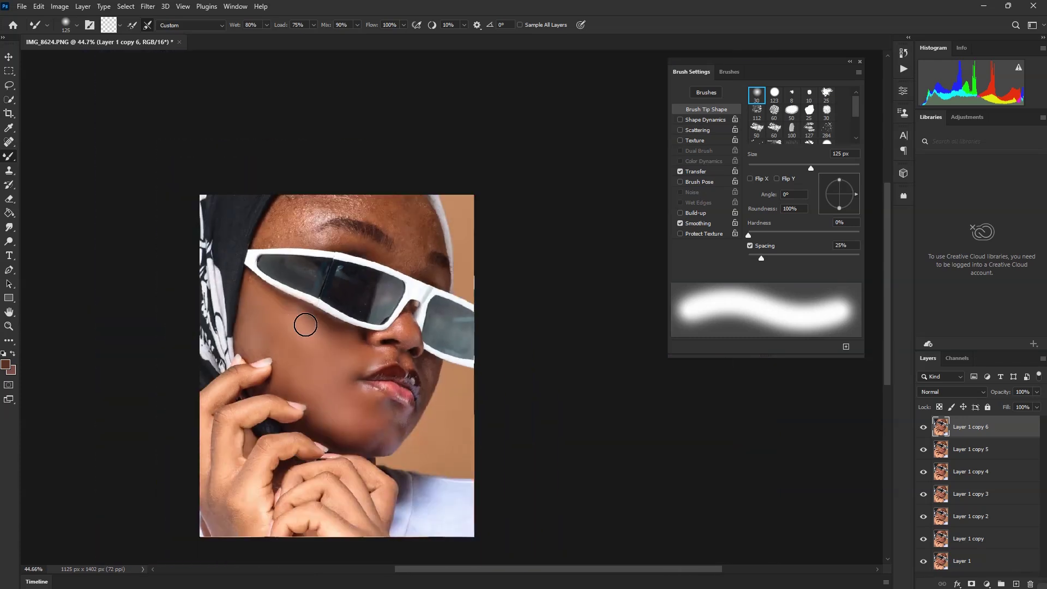
Smooth the skin between the eyebrows and up the adjacent forehead with the 125 px Mixer Brush
scroll(327, 261, up, 2)
scroll(347, 215, up, 3)
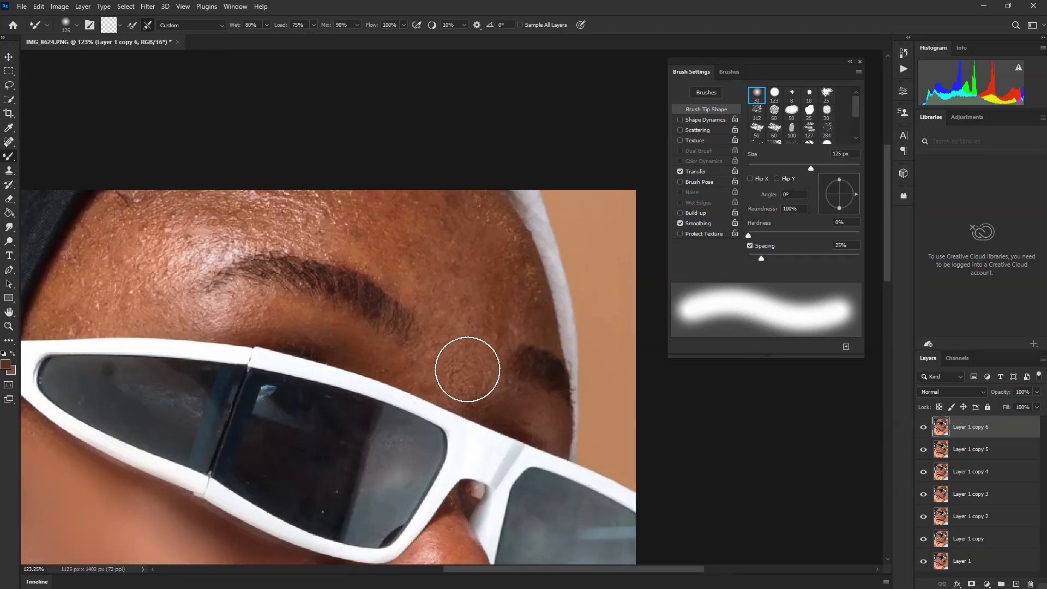
drag(464, 373, 437, 362)
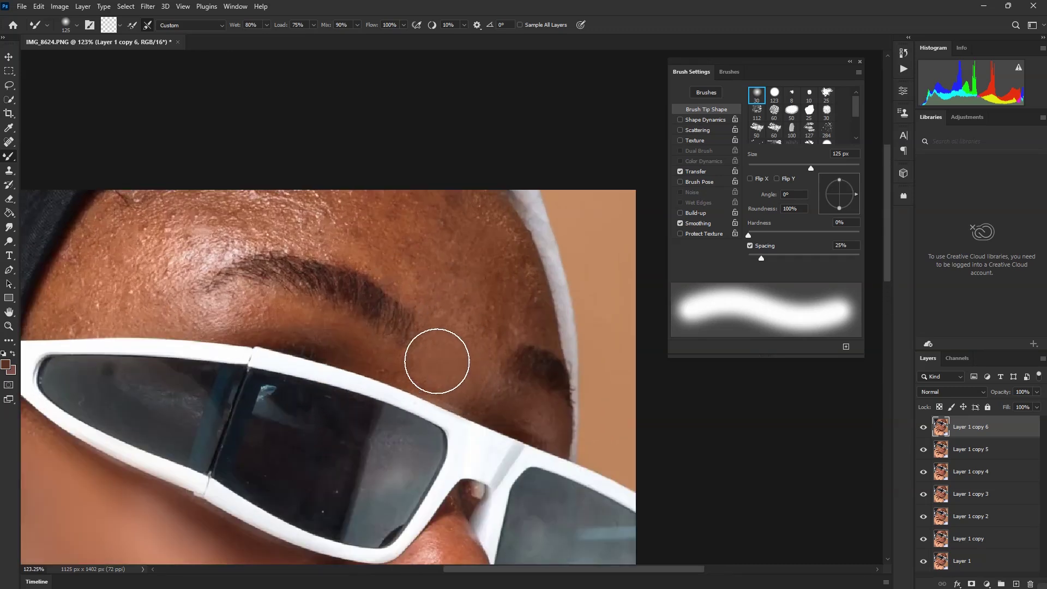
mouse_move(454, 372)
mouse_down()
mouse_move(471, 377)
mouse_move(424, 364)
mouse_up()
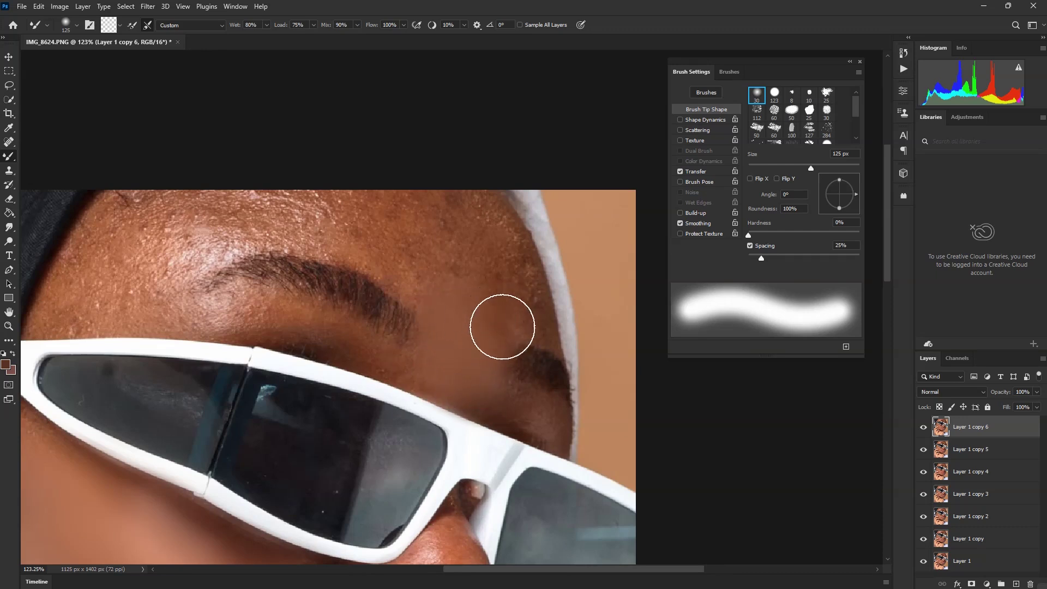
mouse_move(496, 317)
mouse_down()
mouse_move(453, 262)
mouse_move(470, 287)
mouse_move(431, 283)
mouse_move(445, 292)
mouse_move(443, 274)
mouse_move(495, 277)
mouse_move(524, 278)
mouse_up()
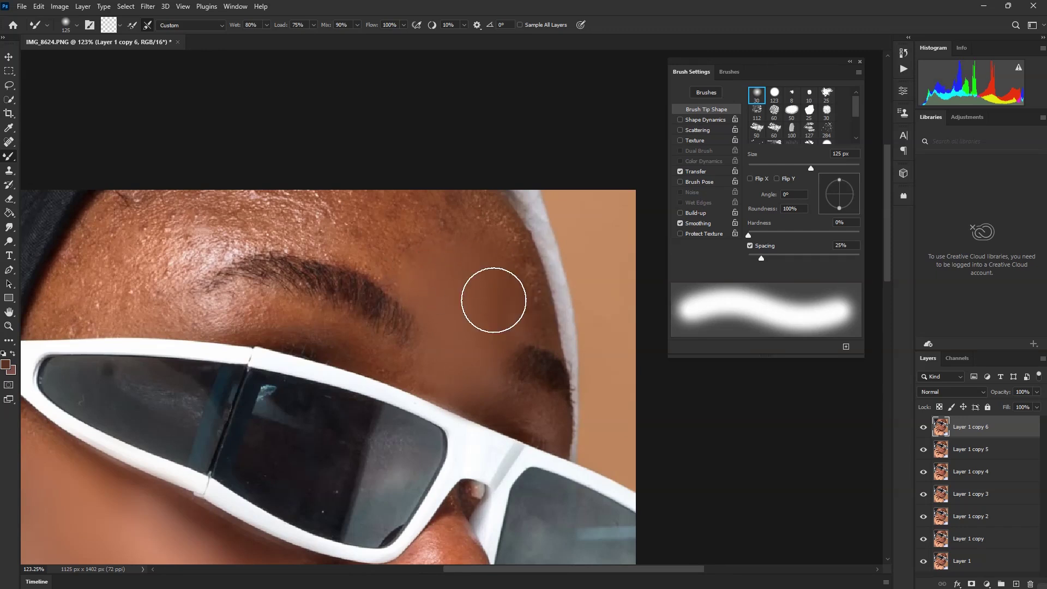
scroll(493, 300, down, 6)
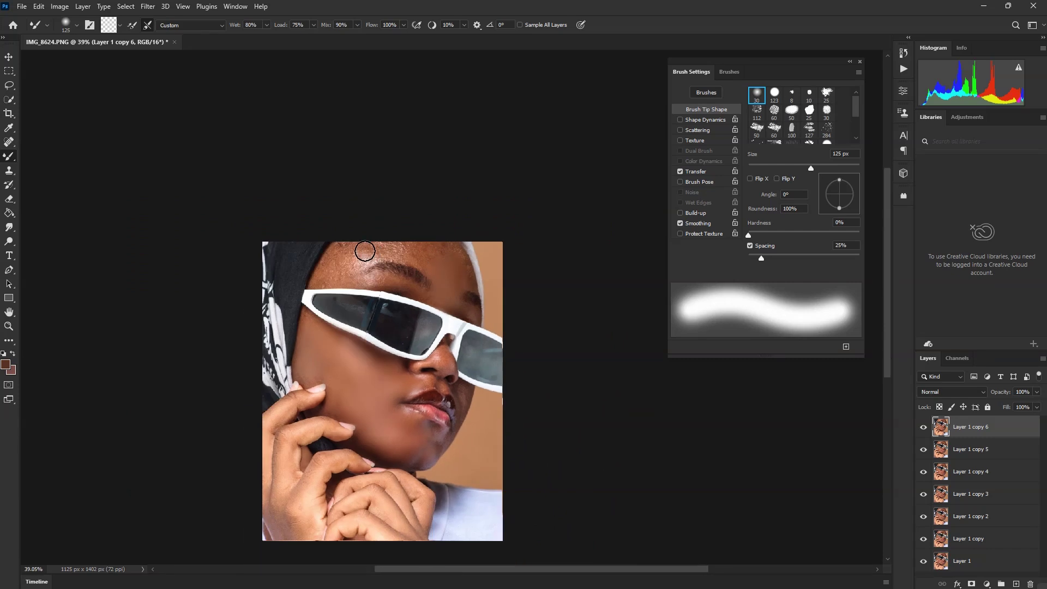
Enlarge the Mixer Brush to 250 px and blend the middle of the cheek once more
scroll(361, 381, down, 1)
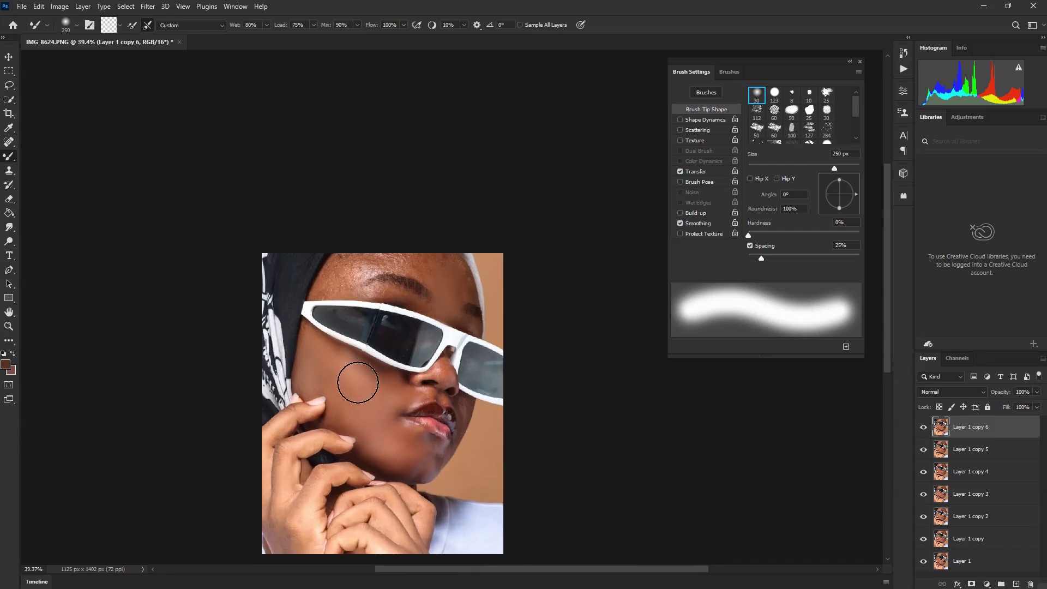
scroll(357, 382, up, 3)
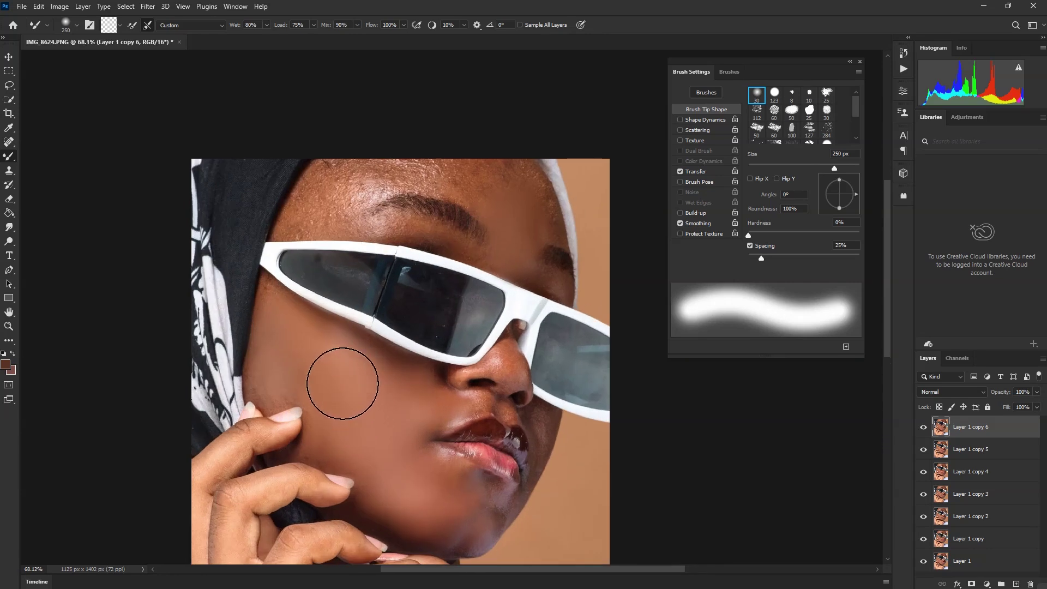
mouse_move(363, 402)
mouse_down()
mouse_move(382, 444)
mouse_move(376, 393)
mouse_move(376, 418)
mouse_move(351, 427)
mouse_move(374, 427)
mouse_up()
scroll(373, 381, down, 2)
Smooth the whole forehead above the eyebrow with the Mixer Brush at 150 px and compare by toggling Layer 1 copy 6's visibility
scroll(373, 328, up, 1)
scroll(373, 327, up, 4)
key(bracketleft)
key(bracketleft)
scroll(336, 320, up, 1)
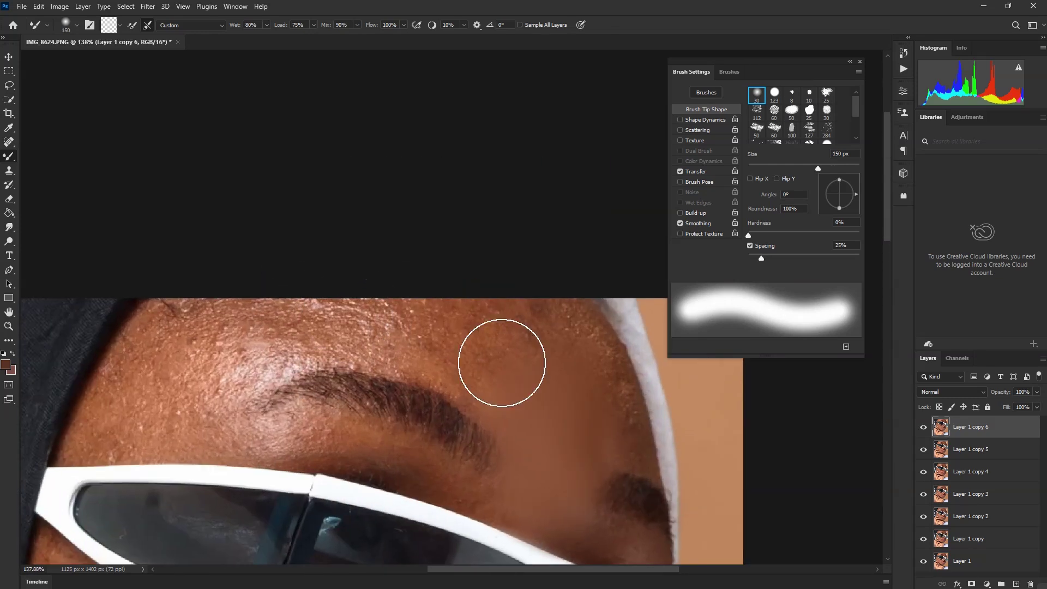
mouse_move(522, 359)
mouse_down()
mouse_move(553, 334)
mouse_move(452, 342)
mouse_move(461, 354)
mouse_move(433, 334)
mouse_move(465, 334)
mouse_move(425, 341)
mouse_move(371, 331)
mouse_move(400, 336)
mouse_move(382, 329)
mouse_move(298, 330)
mouse_move(362, 330)
mouse_move(251, 353)
mouse_move(310, 327)
mouse_move(297, 328)
mouse_move(228, 354)
mouse_move(237, 360)
mouse_move(174, 397)
mouse_move(196, 376)
mouse_move(182, 397)
mouse_move(170, 343)
mouse_move(183, 331)
mouse_move(266, 330)
mouse_move(128, 409)
mouse_move(179, 334)
mouse_move(170, 336)
mouse_move(215, 327)
mouse_up()
mouse_move(570, 339)
mouse_down()
mouse_move(561, 327)
mouse_move(563, 350)
mouse_move(506, 334)
mouse_up()
scroll(507, 335, down, 8)
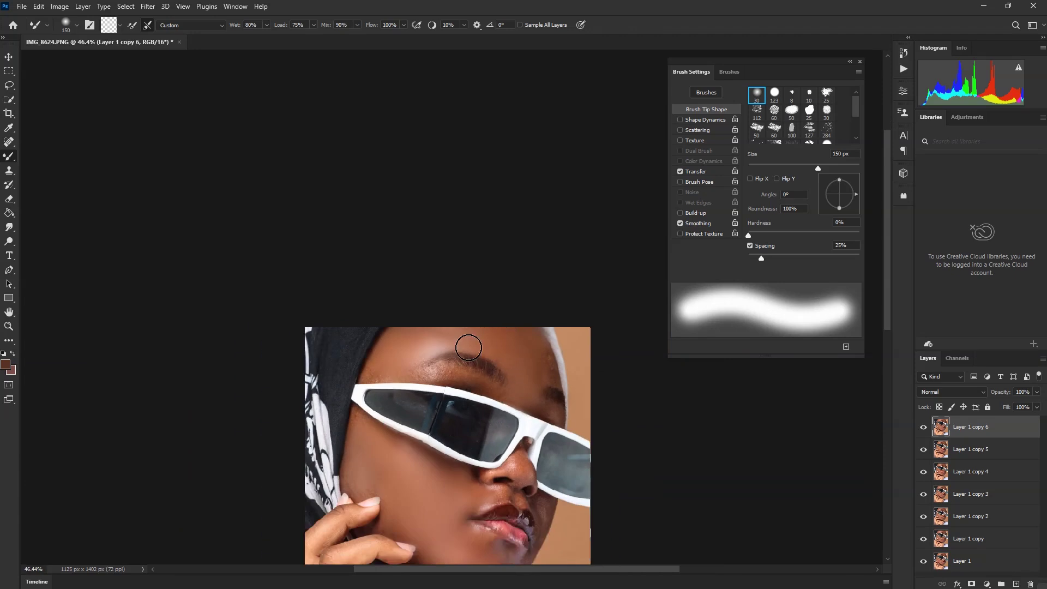
click(925, 427)
click(925, 427)
Reduce the Mixer Brush to 90 px and smooth the skin around the eyebrow down to the upper sunglasses rim
scroll(506, 325, up, 5)
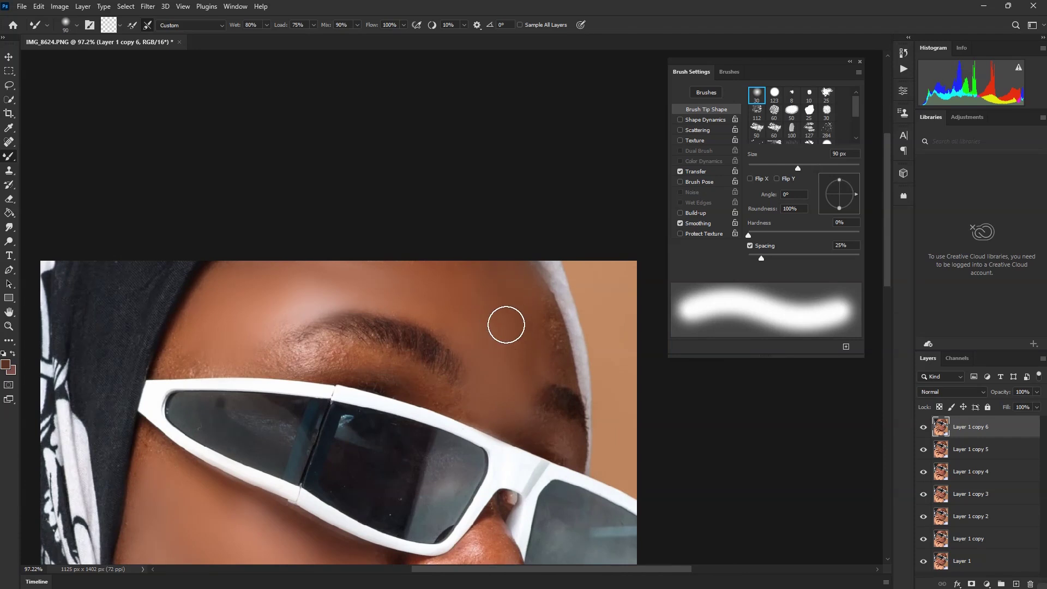
scroll(506, 325, up, 1)
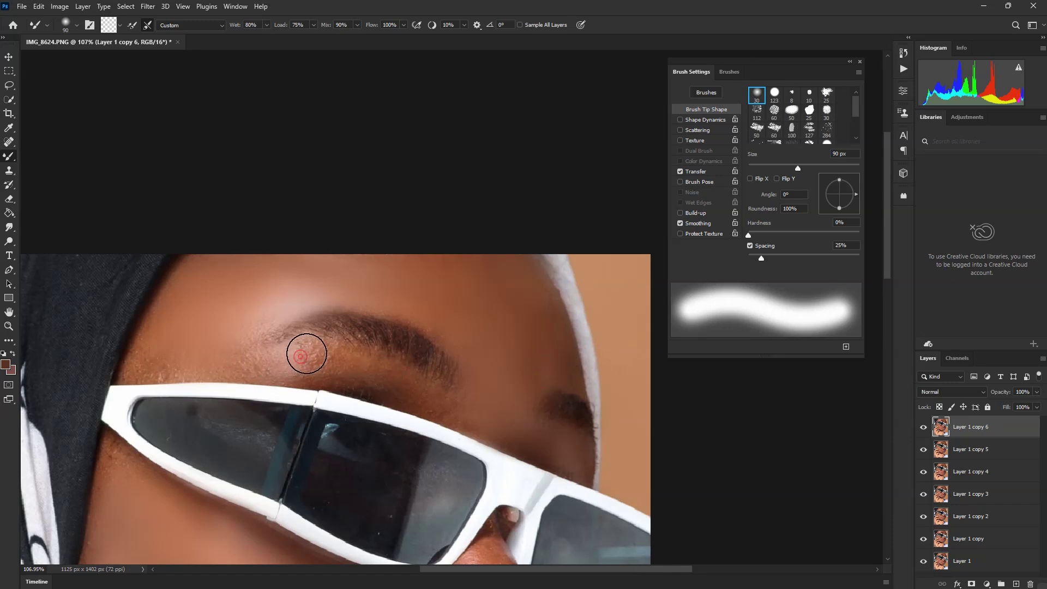
drag(312, 355, 336, 360)
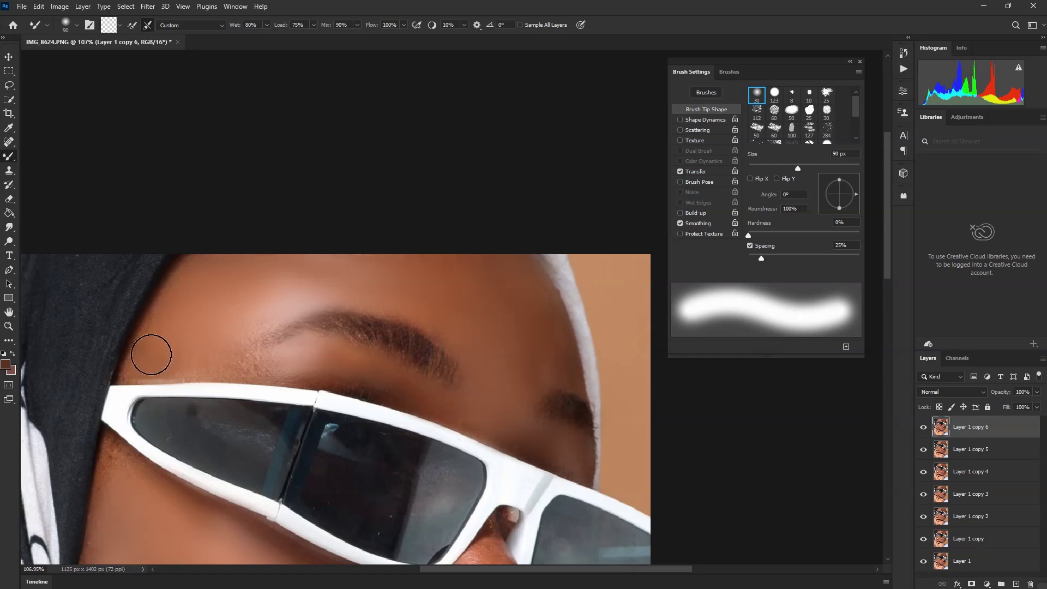
scroll(240, 363, down, 3)
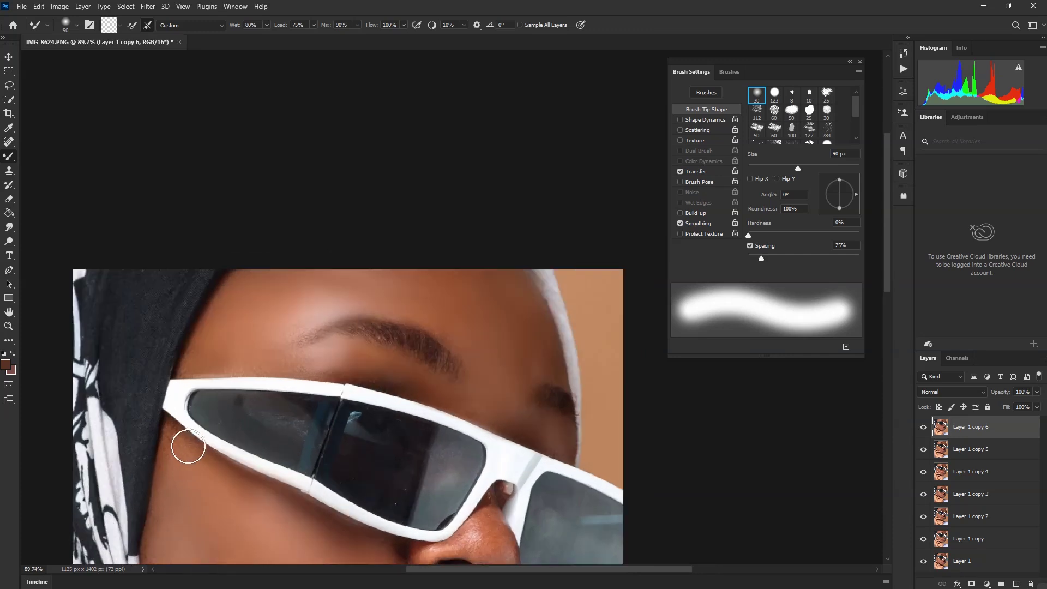
scroll(366, 414, down, 2)
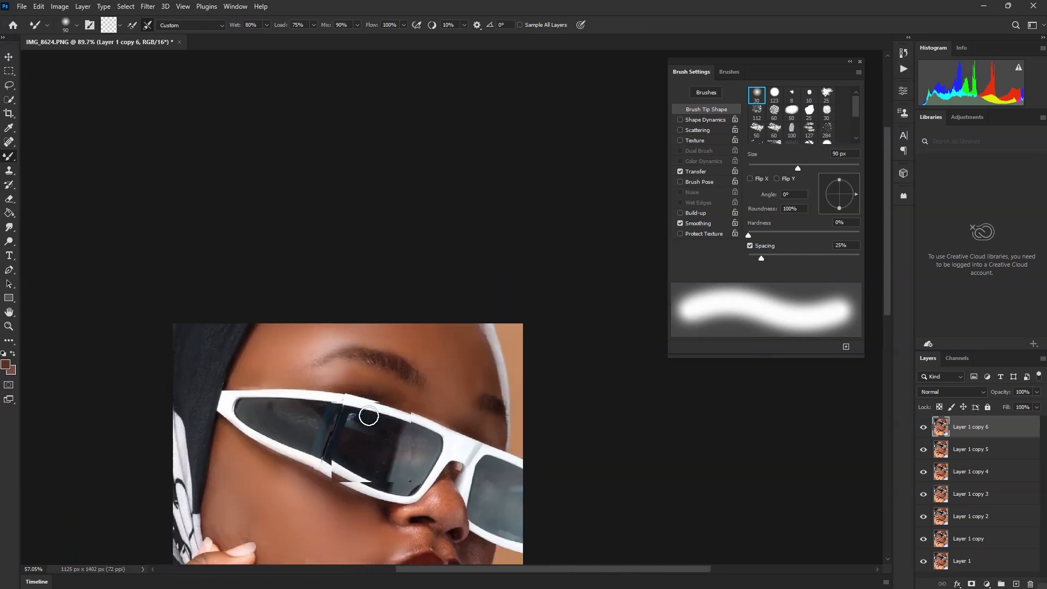
Smooth the skin on the tip of the nose with the 90 px Mixer Brush
scroll(404, 463, up, 6)
drag(421, 482, 443, 482)
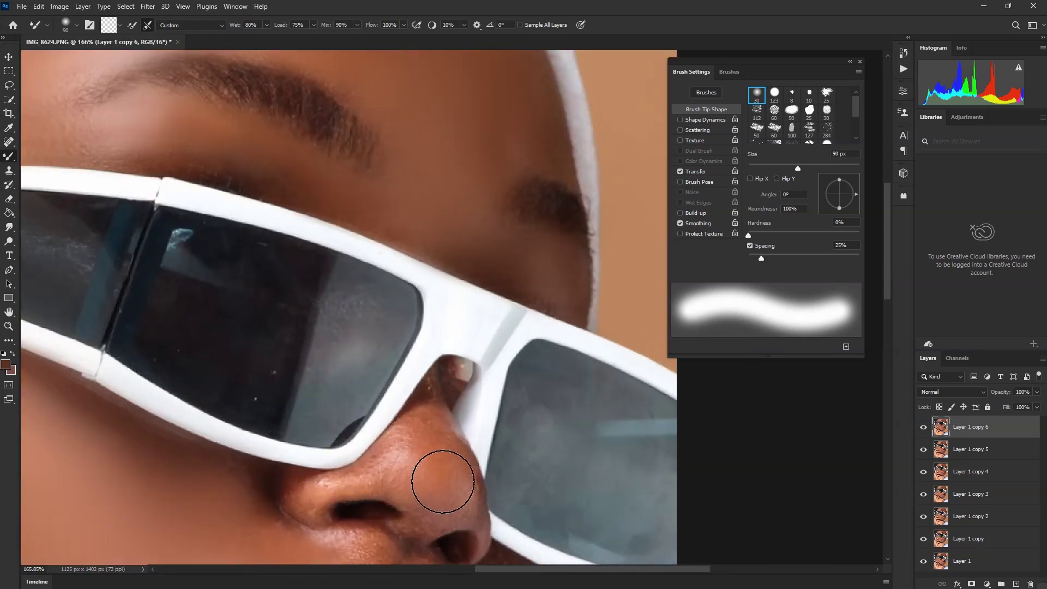
scroll(430, 431, down, 3)
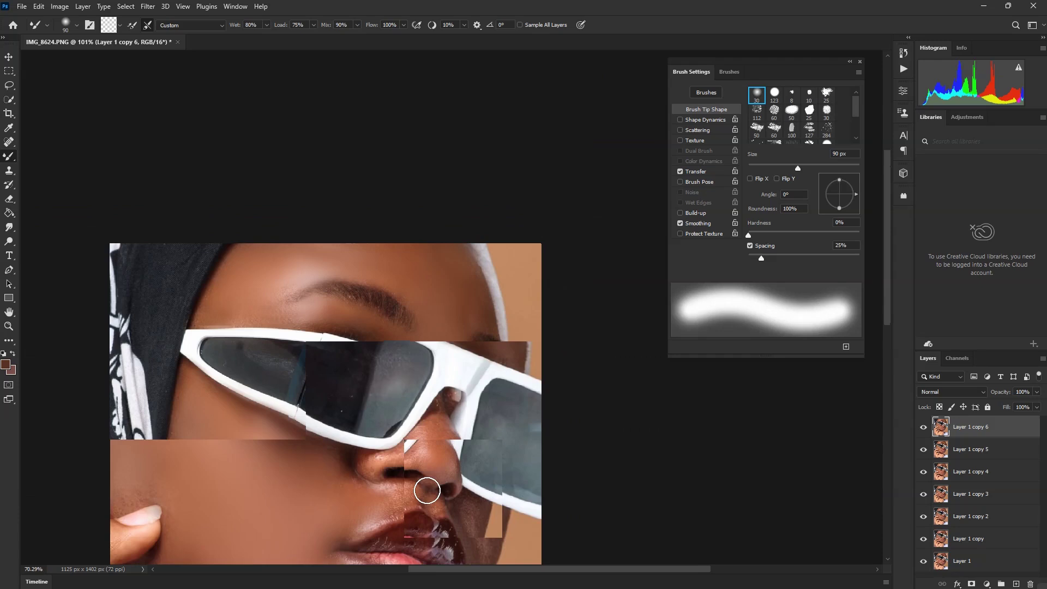
Smooth the skin between the nose and the upper lip, reducing the Mixer Brush to 45 px for the tighter areas
scroll(416, 496, up, 4)
drag(390, 496, 383, 486)
key(bracketleft)
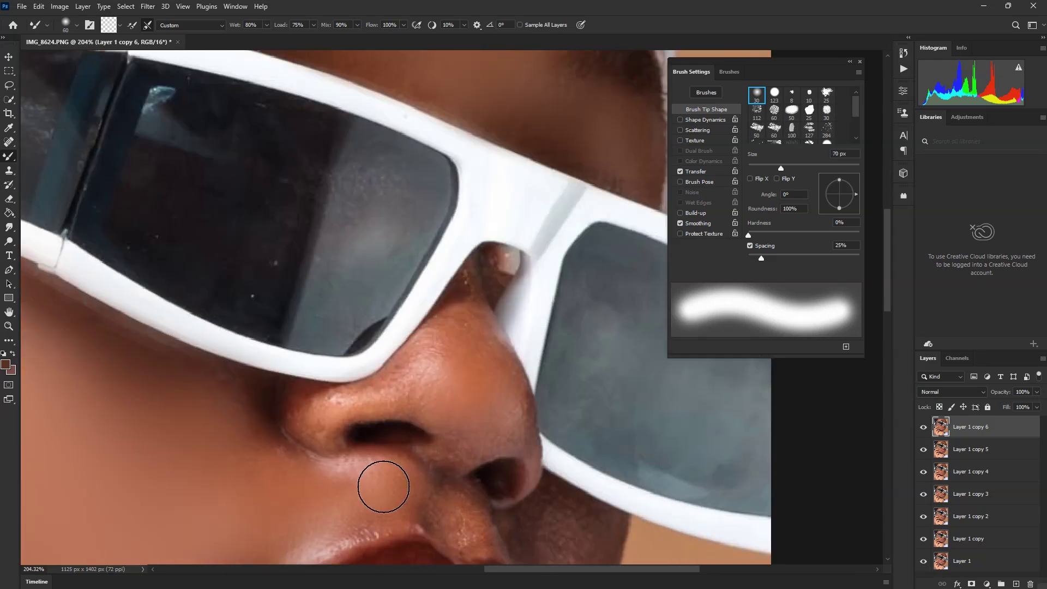
key(bracketleft)
key(bracketleft)
key(bracketleft)
scroll(396, 483, up, 5)
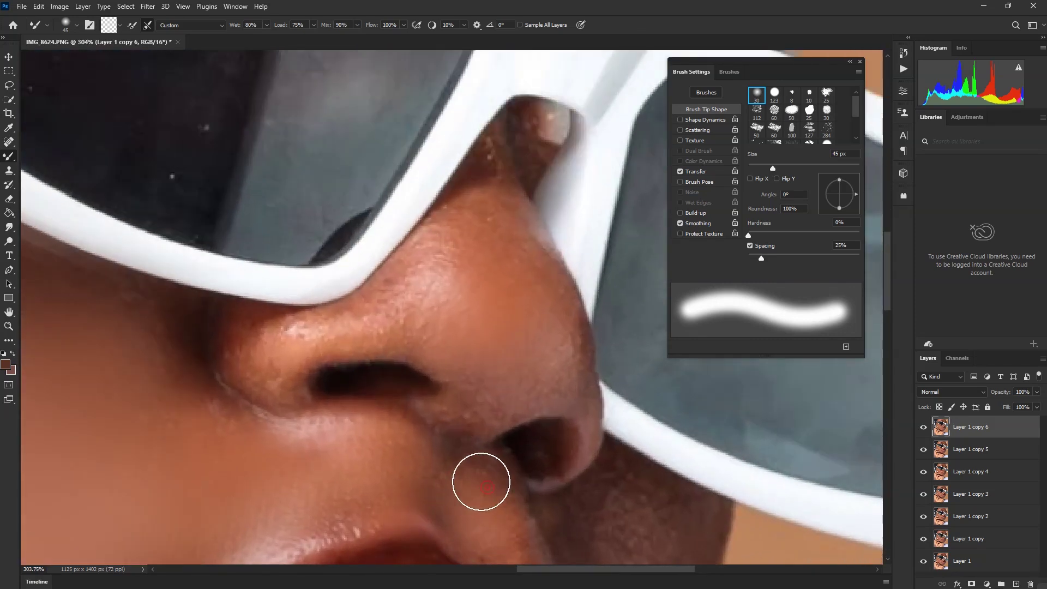
scroll(478, 490, down, 4)
Enlarge the Mixer Brush to 80 px and smooth the shaded far cheek between the lips and the face's edge
scroll(565, 522, down, 3)
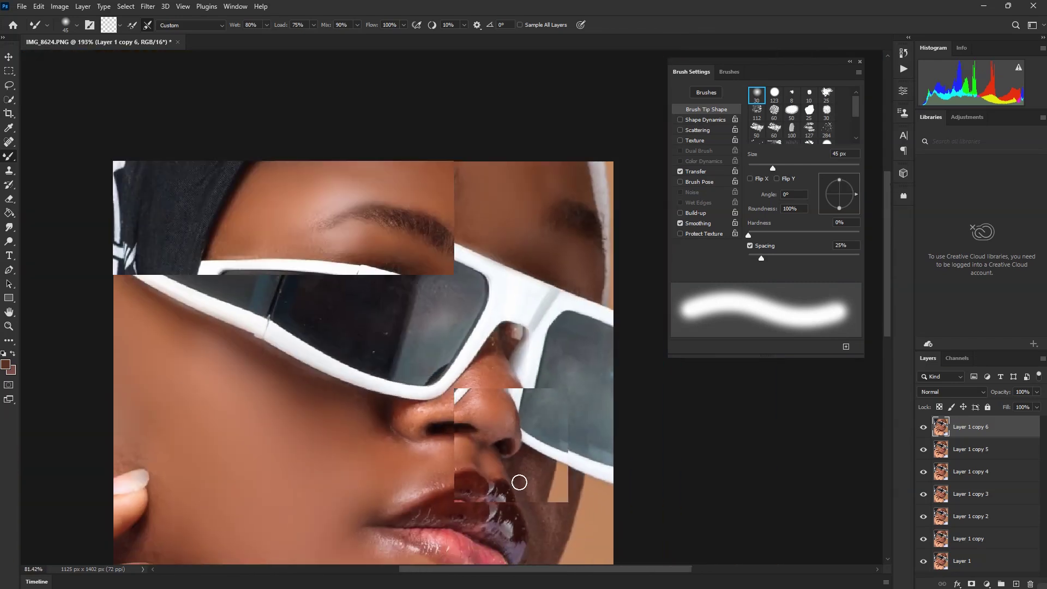
scroll(530, 449, up, 2)
key(bracketright)
key(bracketright)
key(bracketright)
key(bracketright)
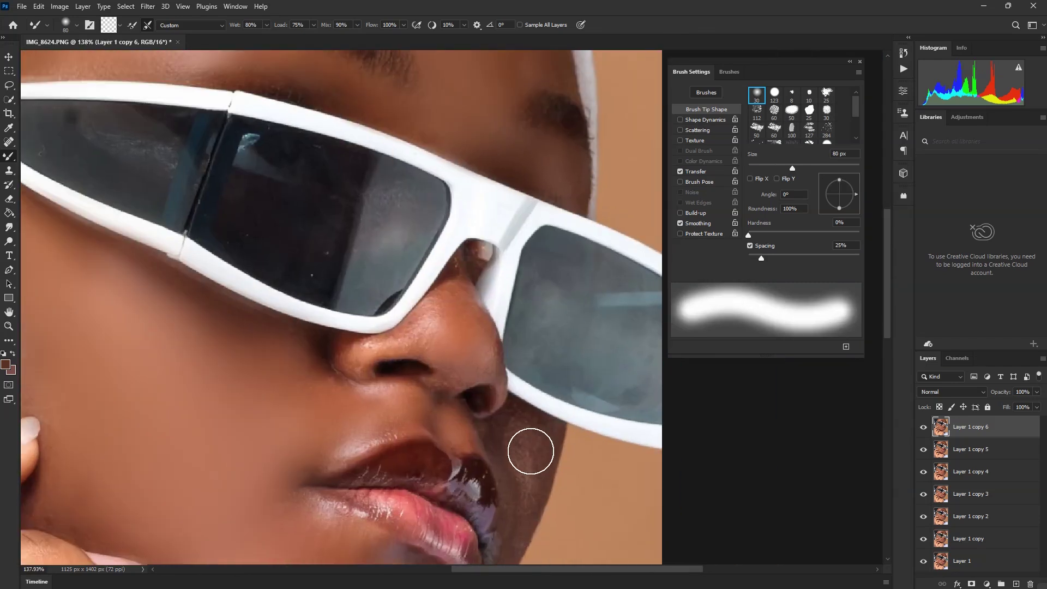
scroll(531, 451, up, 3)
mouse_move(529, 481)
mouse_down()
mouse_move(528, 448)
mouse_move(511, 421)
mouse_up()
scroll(528, 435, down, 3)
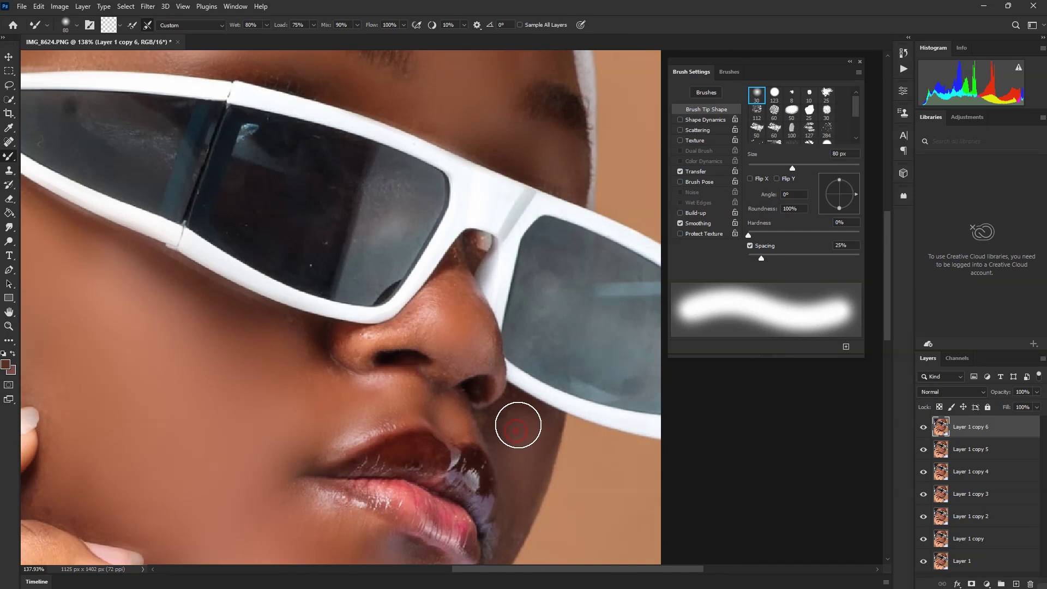
Examine the chin and whole face, toggling Layer 1 copy 6's visibility to compare before and after smoothing
scroll(507, 406, down, 5)
scroll(483, 491, up, 3)
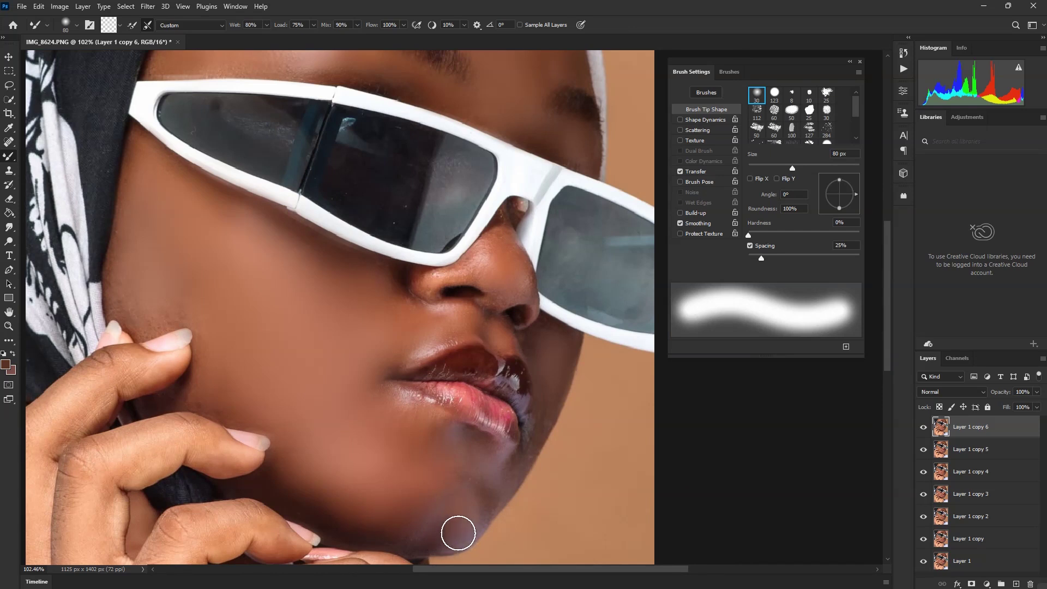
scroll(449, 469, down, 5)
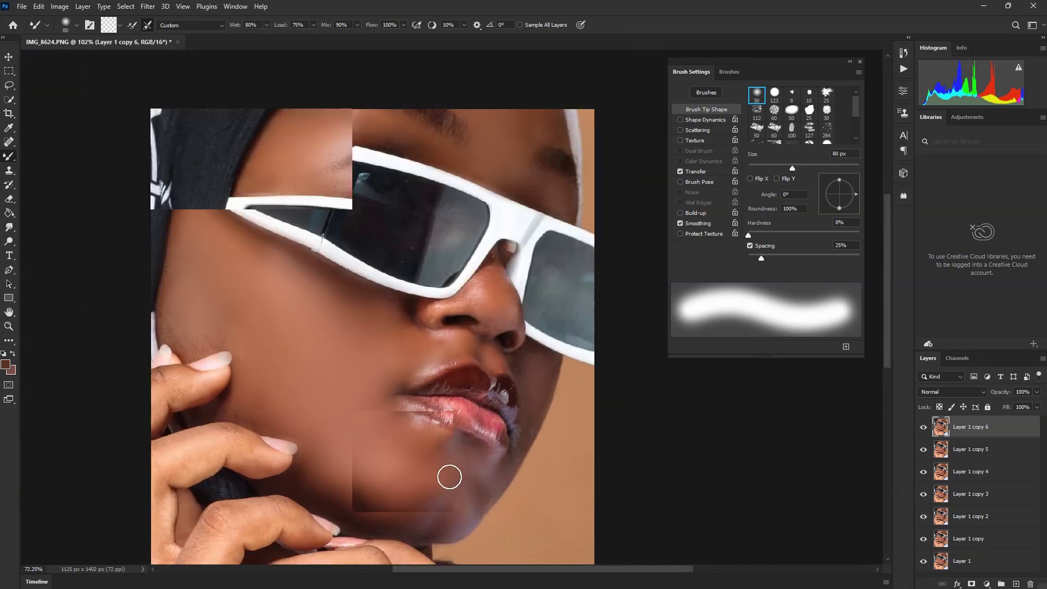
scroll(330, 423, up, 3)
scroll(341, 398, down, 2)
click(921, 427)
click(922, 427)
scroll(393, 334, down, 2)
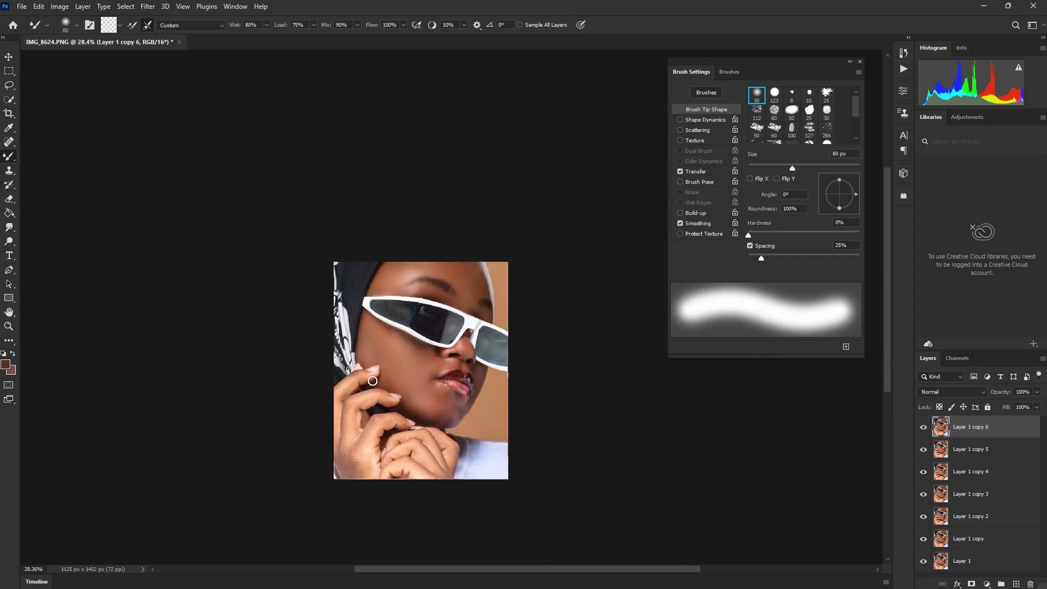
Enlarge the Mixer Brush to 300 px over the cheek
scroll(393, 335, up, 4)
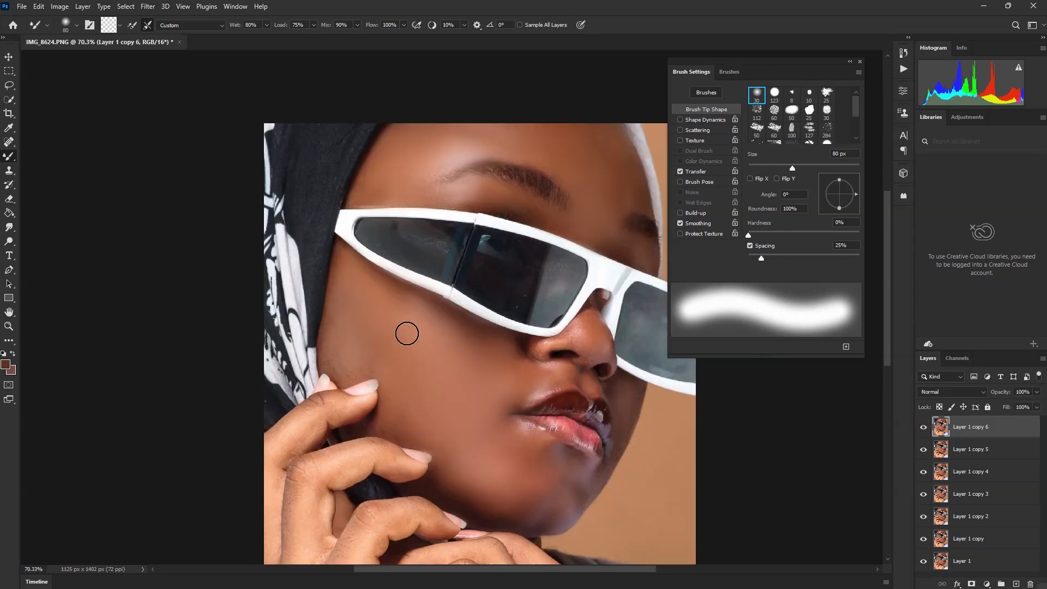
key(bracketright)
key(bracketright)
key(bracketright)
key(bracketright)
key(bracketright)
key(bracketright)
key(bracketright)
key(bracketright)
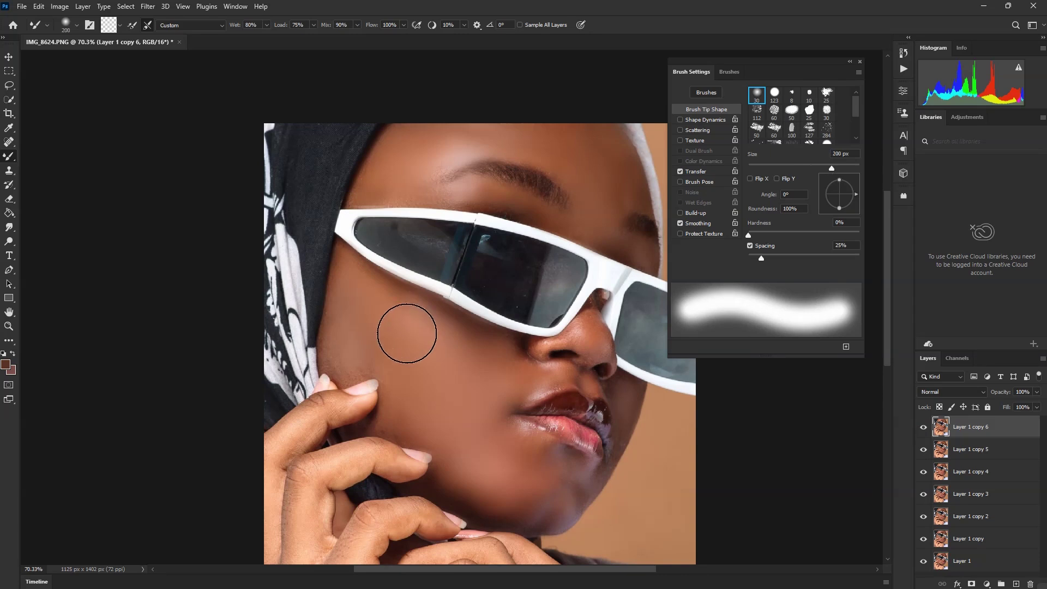
scroll(408, 334, down, 3)
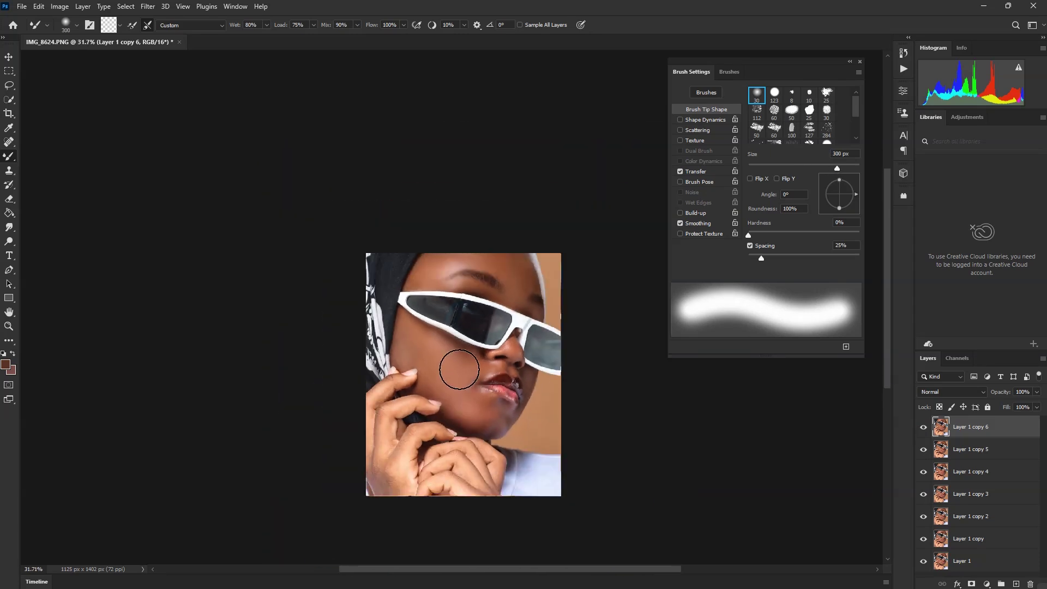
scroll(475, 413, up, 4)
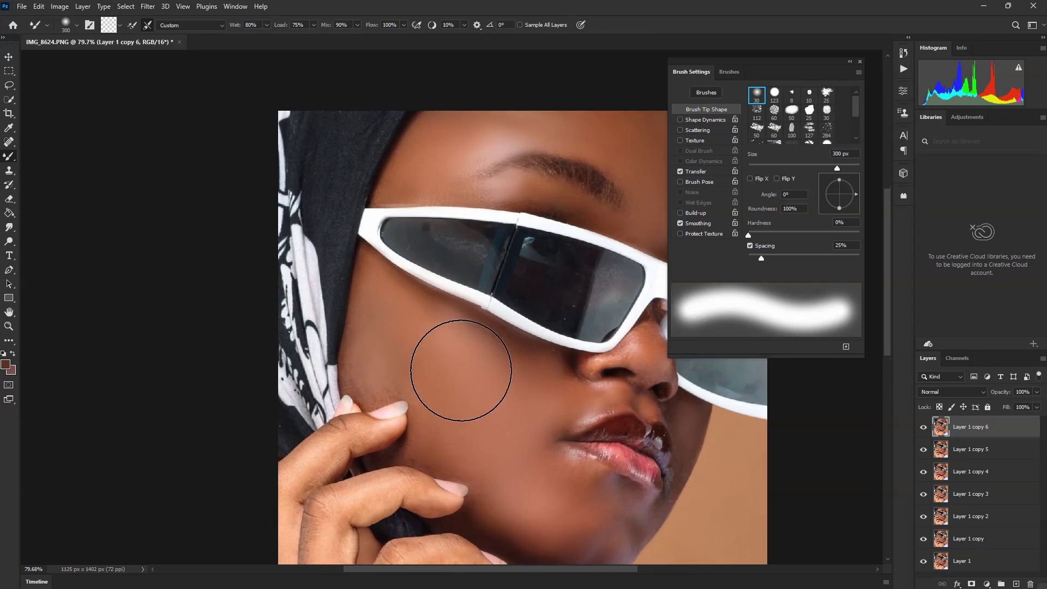
scroll(468, 372, down, 4)
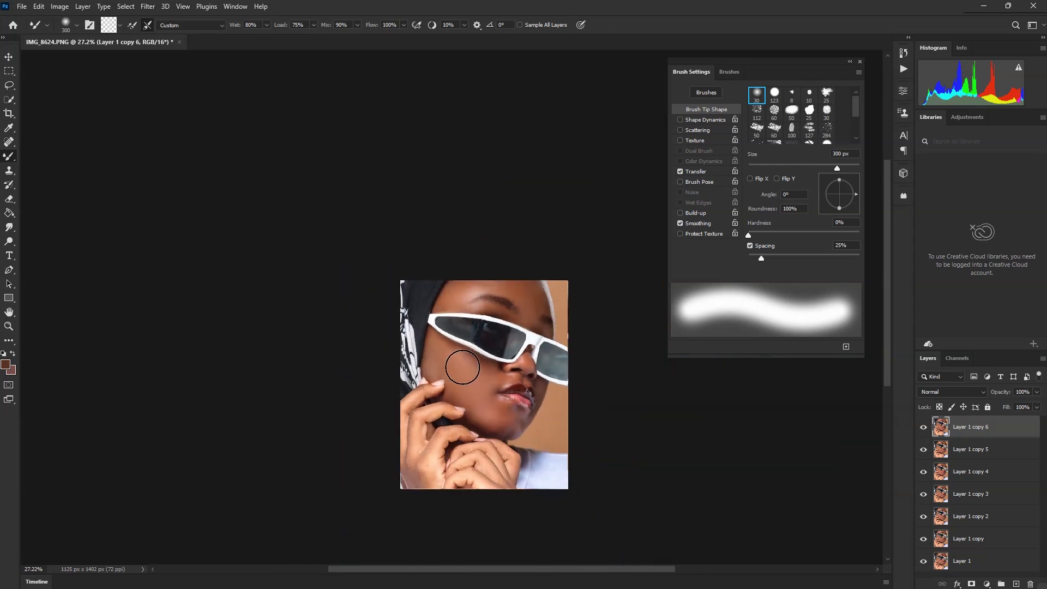
Reduce the Mixer Brush to 100 px and compare the retouched face by toggling Layer 1 copy 6's visibility
key(bracketleft)
key(bracketleft)
key(bracketleft)
key(bracketleft)
key(bracketleft)
key(bracketleft)
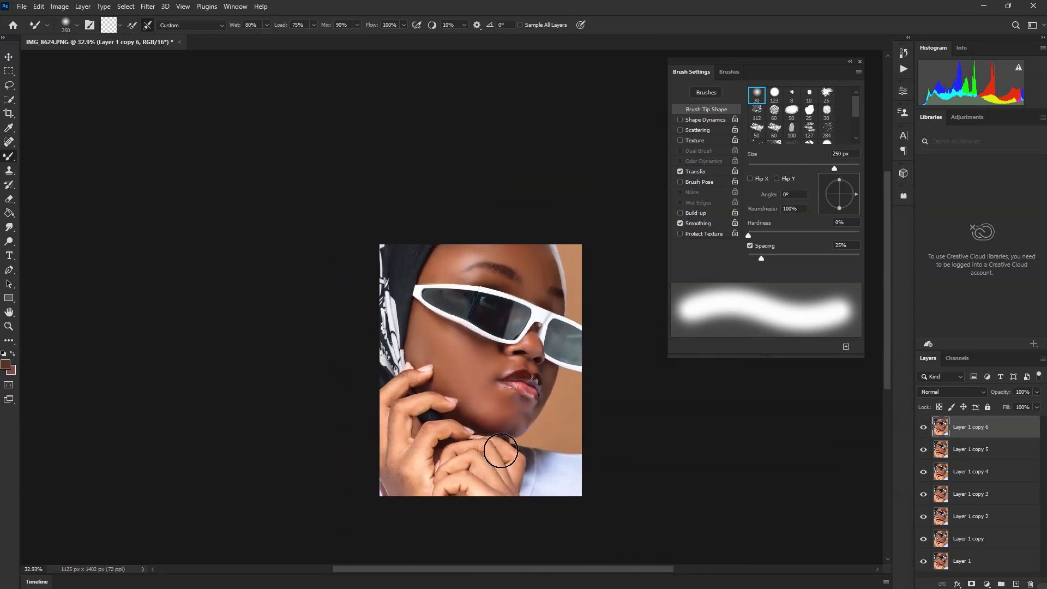
scroll(502, 428, up, 3)
scroll(515, 407, down, 3)
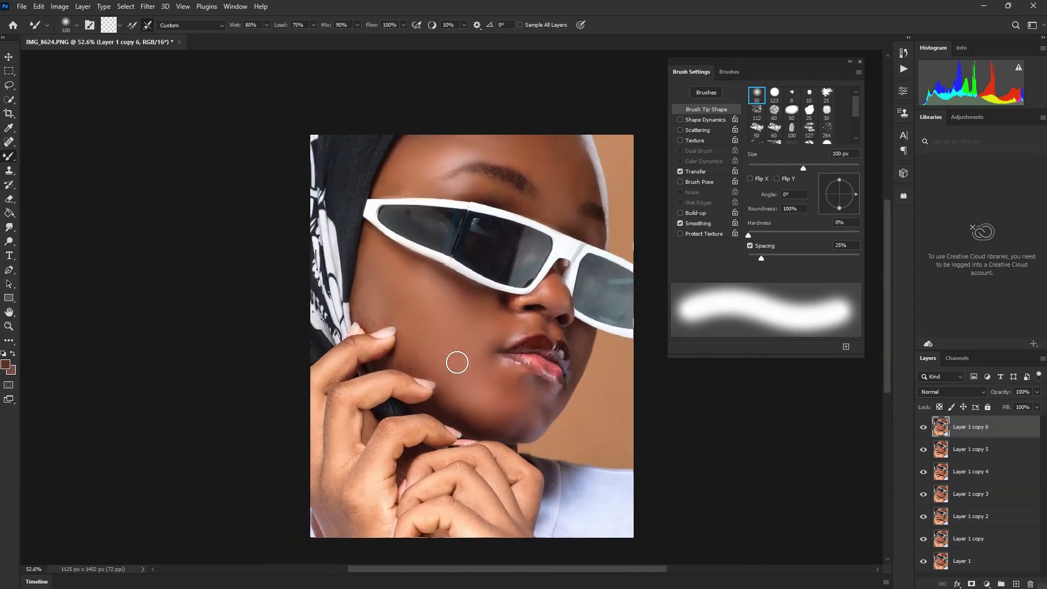
scroll(493, 374, up, 1)
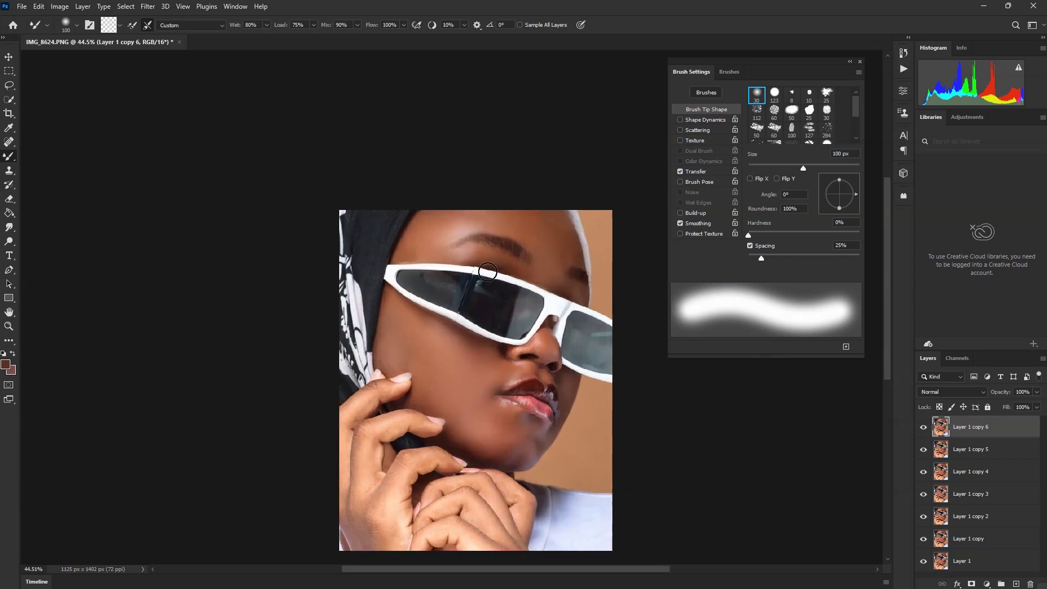
click(921, 428)
click(921, 428)
Move Layer 1 copy 5 above Layer 1 copy 6 in the layer stack
click(971, 450)
drag(971, 453, 974, 426)
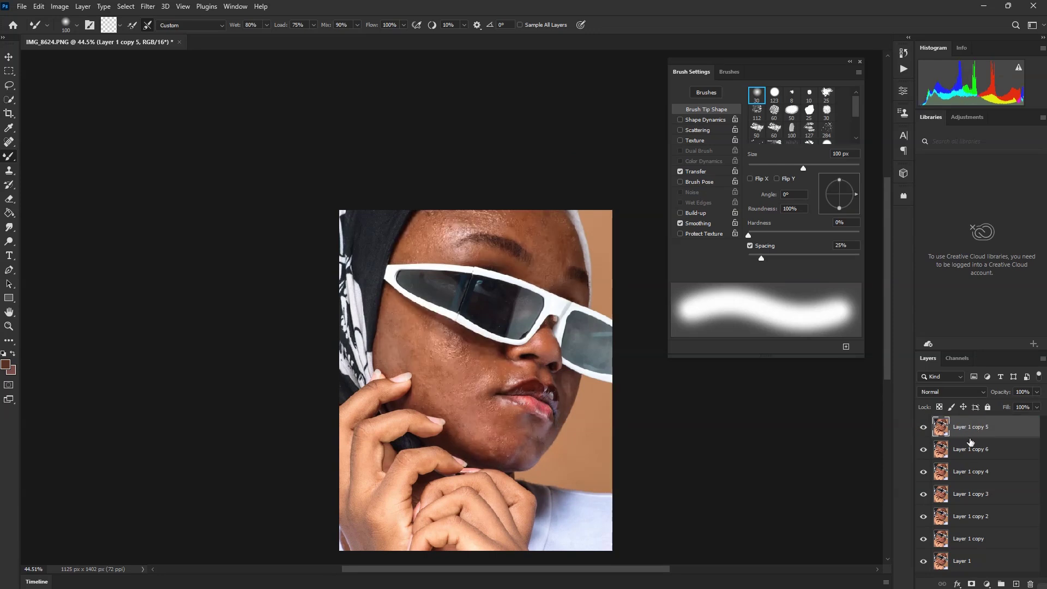
mouse_move(970, 432)
mouse_down()
mouse_move(973, 452)
mouse_move(971, 436)
mouse_move(986, 430)
mouse_move(966, 427)
mouse_move(973, 435)
mouse_up()
Convert Layer 1 copy 5 to black and white using the Default preset
scroll(474, 311, up, 2)
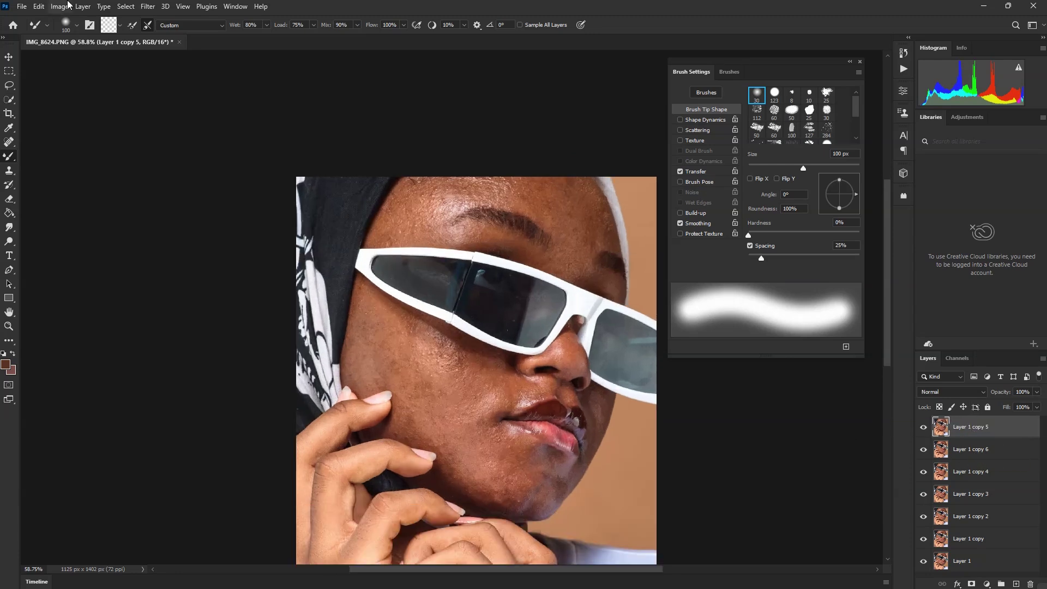
click(58, 7)
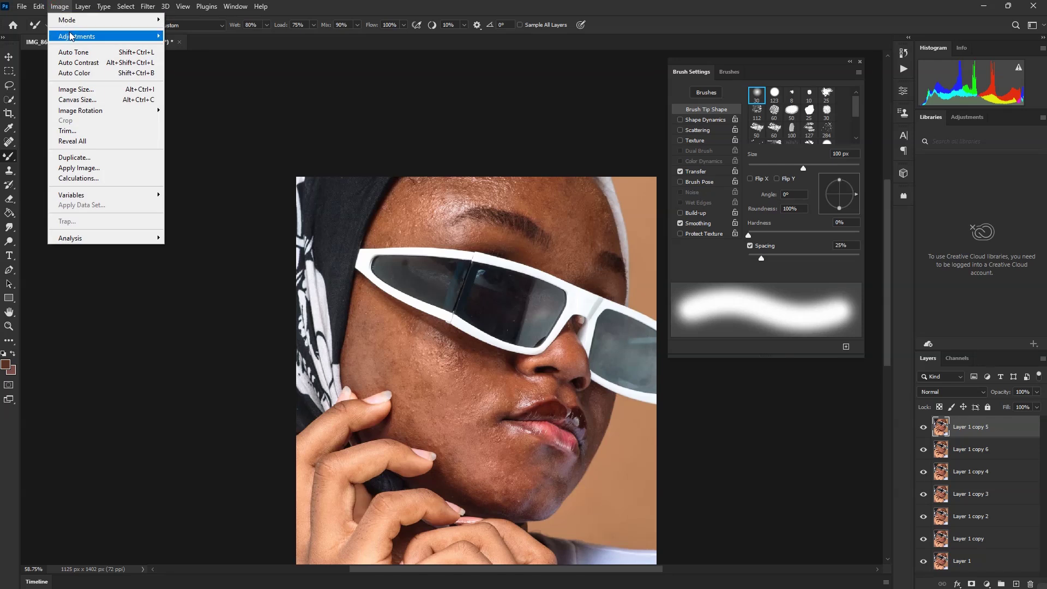
mouse_move(71, 36)
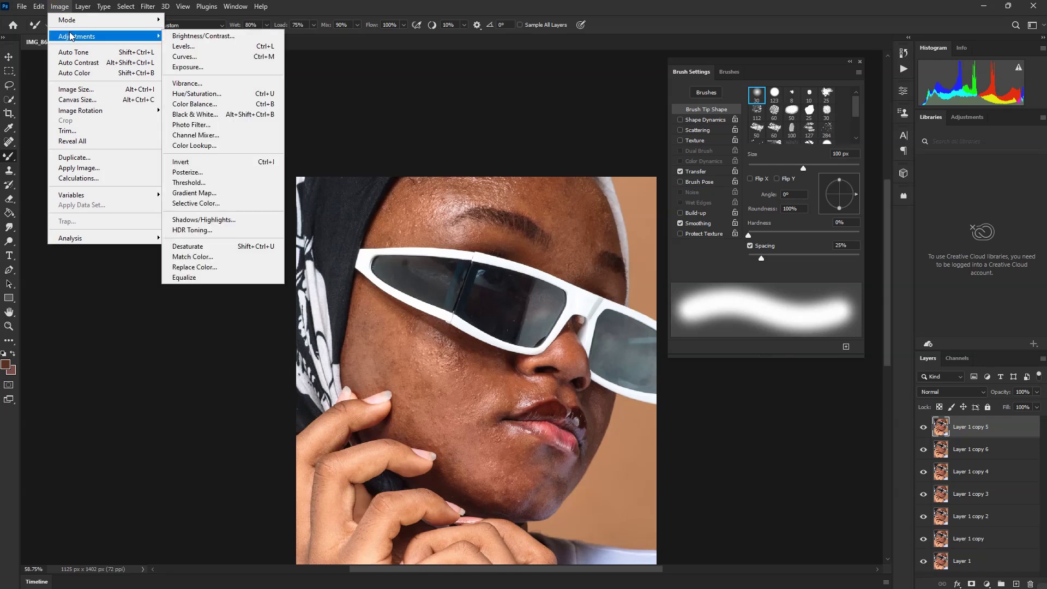
click(189, 113)
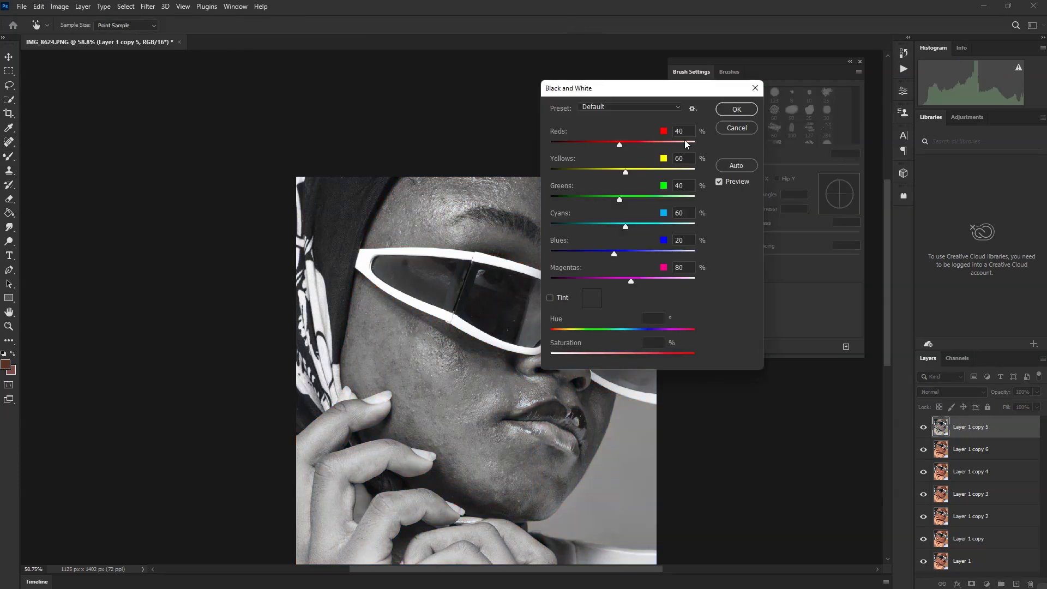
click(735, 109)
key(b)
Apply a High Pass filter with a 1.9-pixel radius to Layer 1 copy 5 and set its blend mode to Linear Light
click(147, 6)
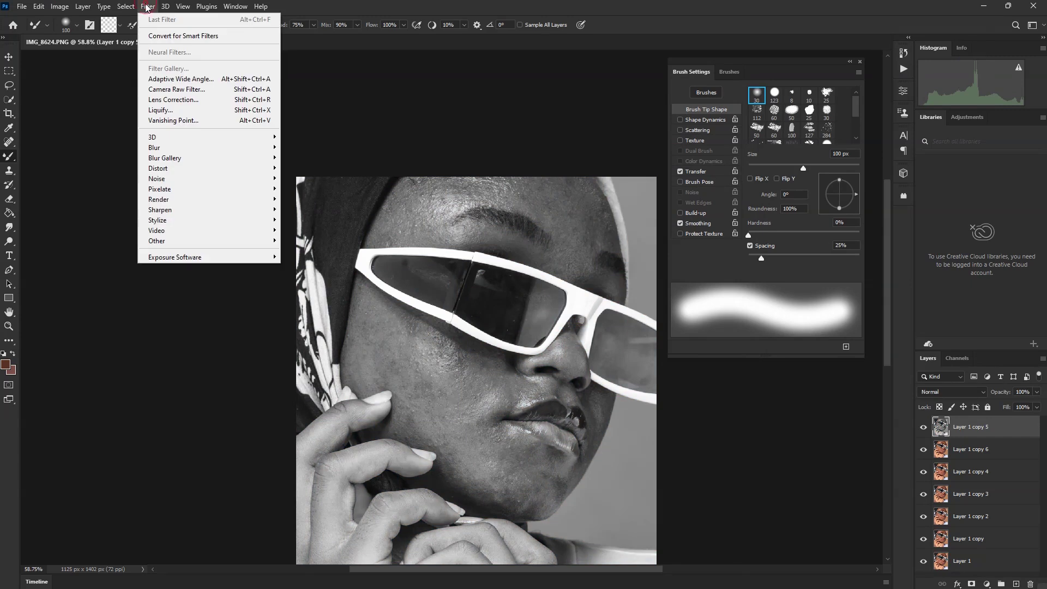
mouse_move(193, 246)
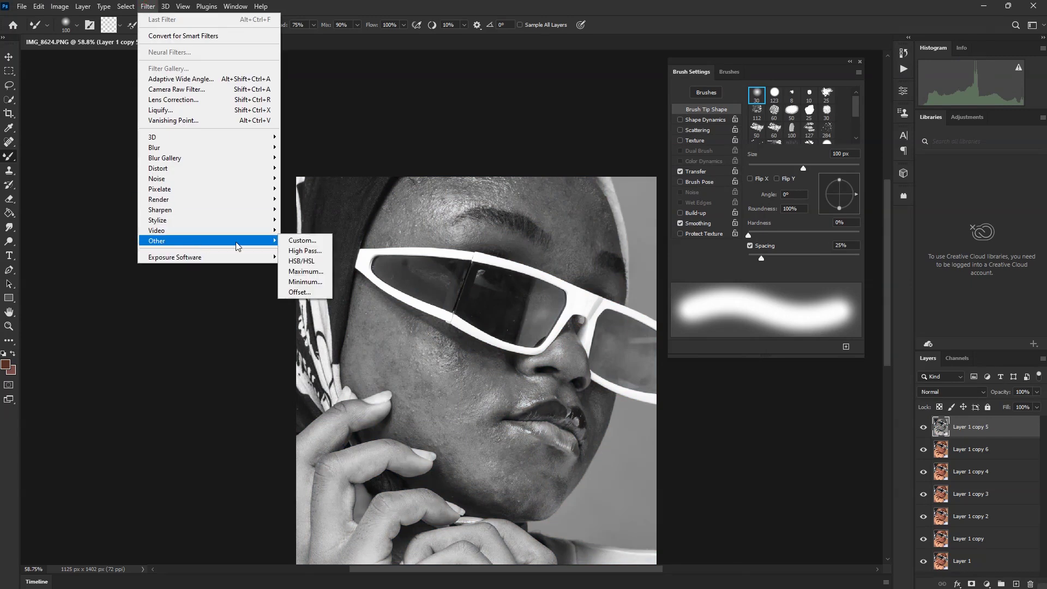
click(303, 251)
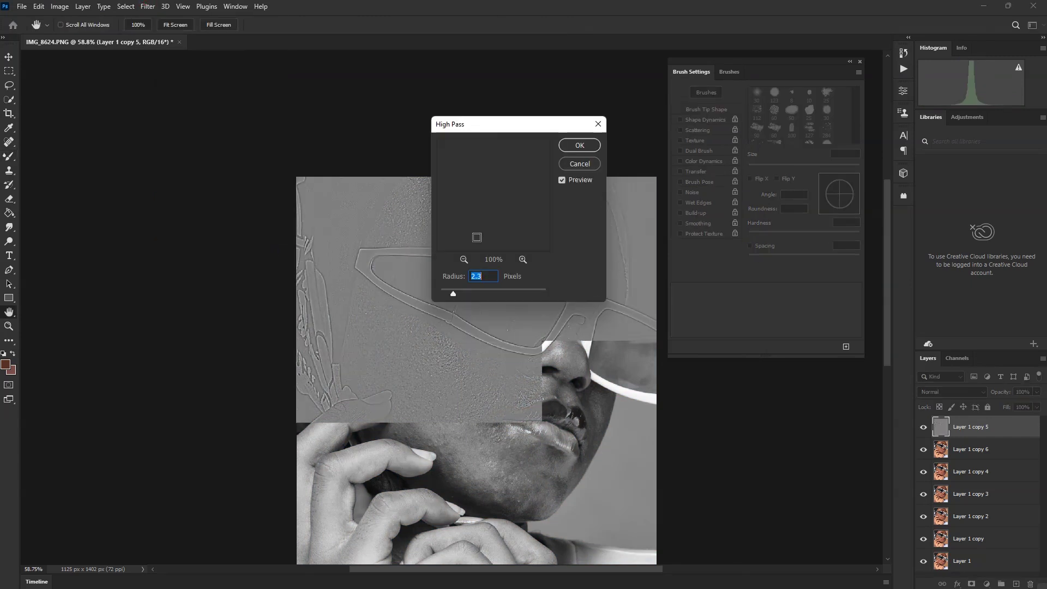
drag(505, 136, 632, 149)
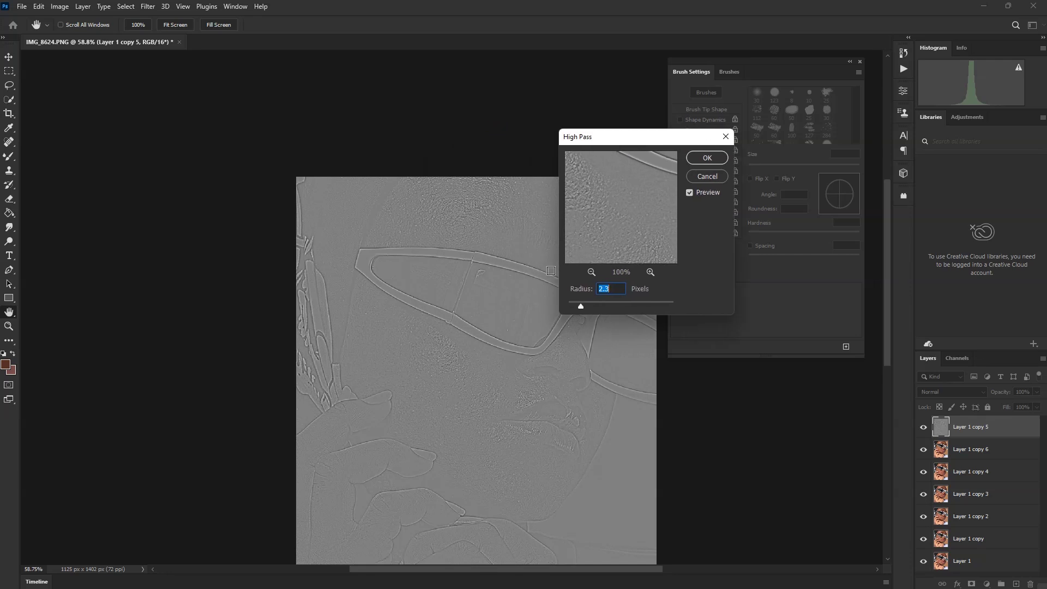
mouse_move(610, 203)
mouse_down()
mouse_move(635, 206)
mouse_move(614, 208)
mouse_move(604, 281)
mouse_move(577, 306)
mouse_up()
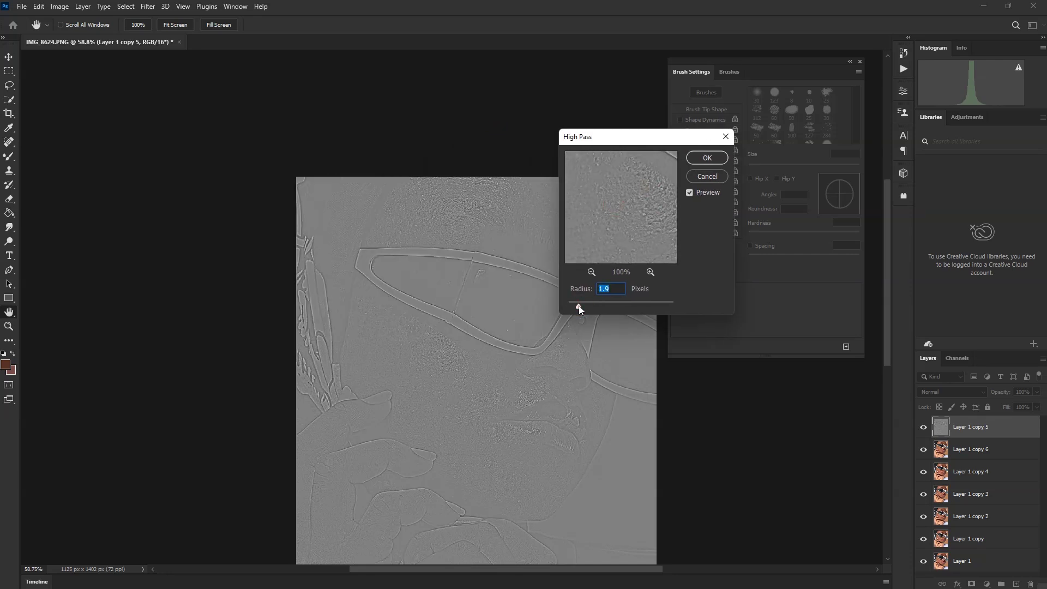
click(707, 158)
key(b)
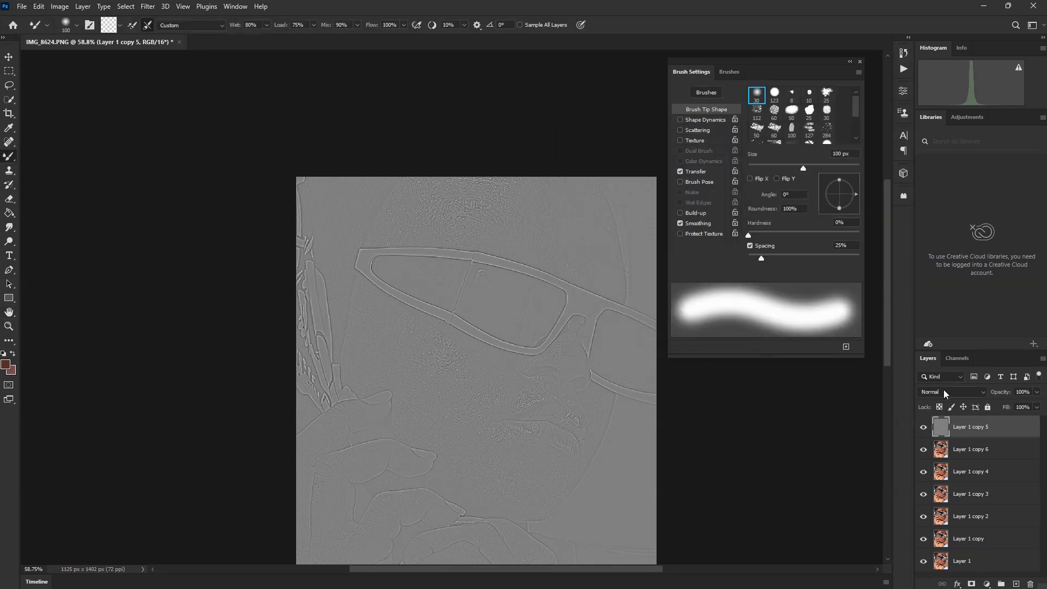
click(940, 390)
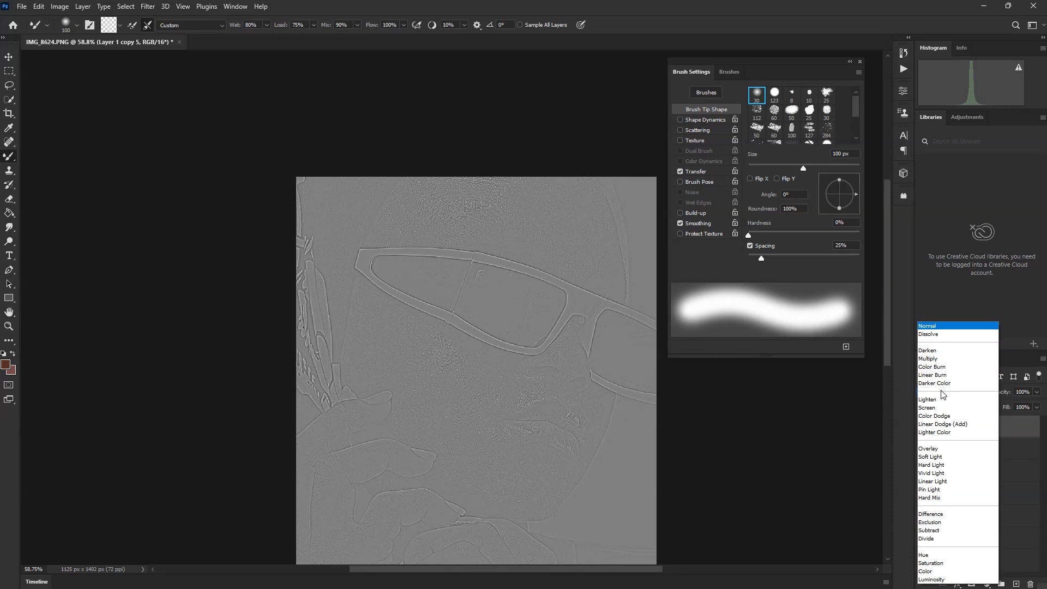
click(942, 480)
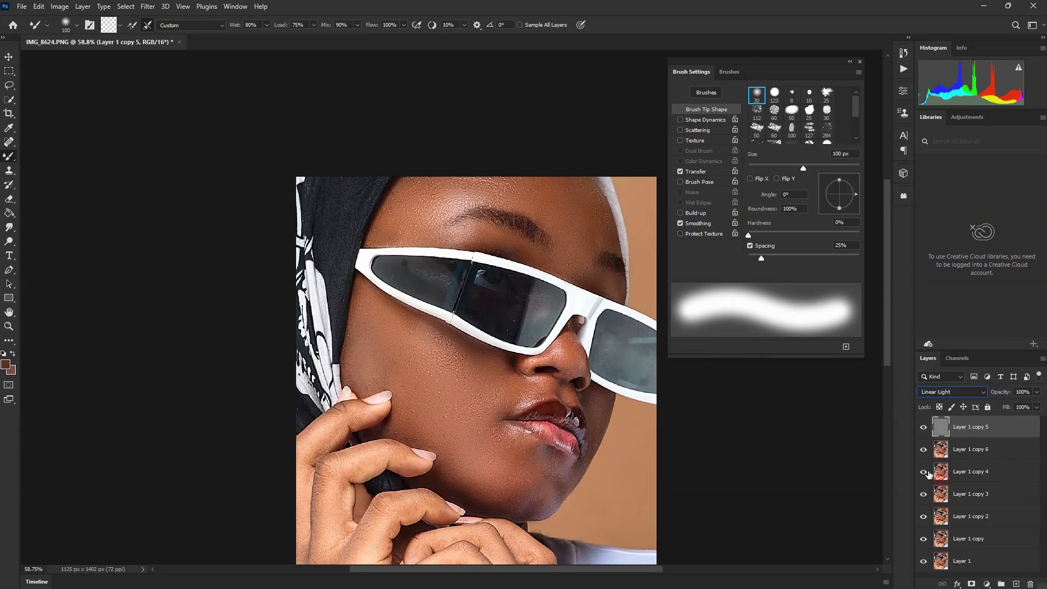
Compare the skin with and without the texture overlay by toggling Layer 1 copy 5's visibility
click(8, 57)
scroll(420, 336, down, 3)
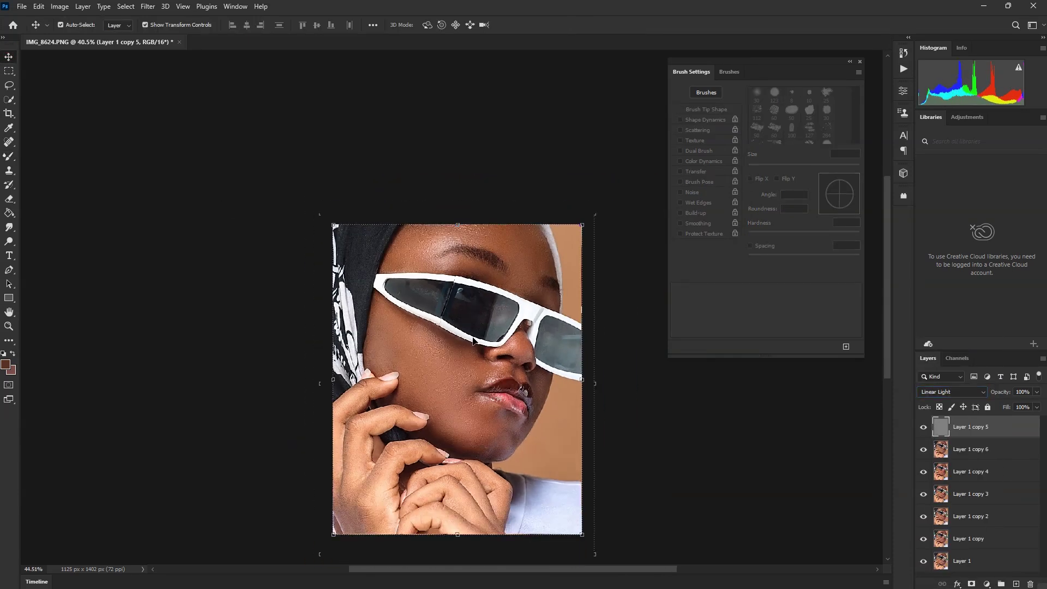
scroll(475, 340, up, 5)
click(924, 427)
click(923, 426)
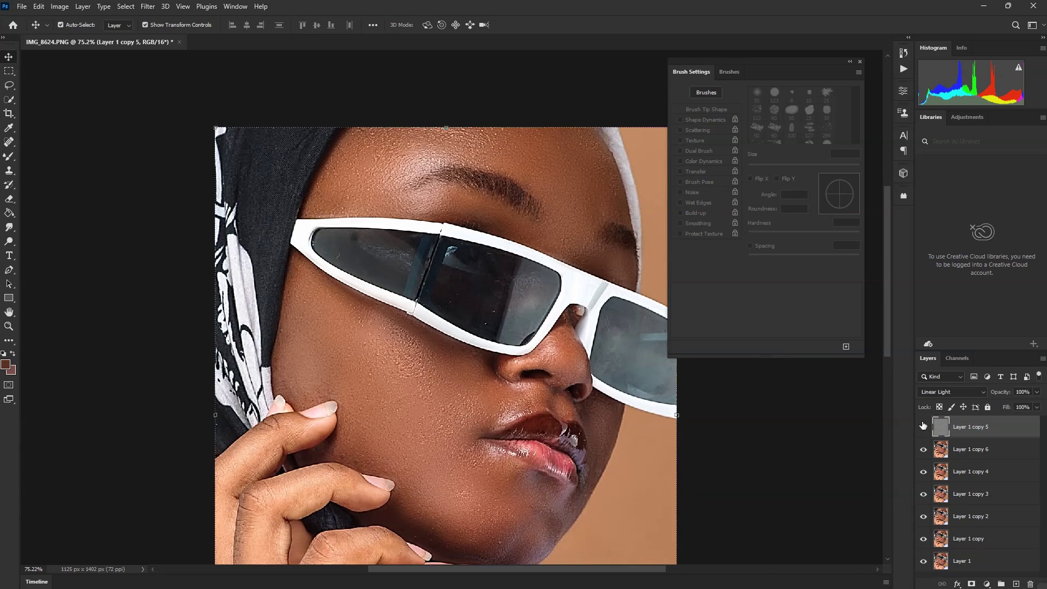
click(923, 426)
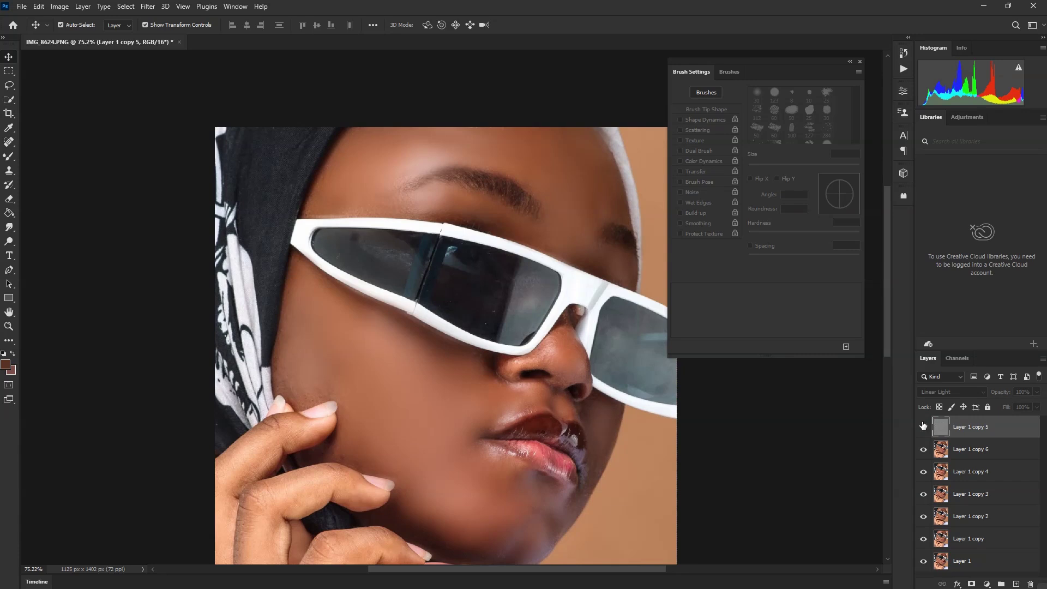
click(923, 425)
Undo the Linear Light blend mode and the High Pass filter, going back to the black-and-white Layer 1 copy 5
key(shift+alt+n)
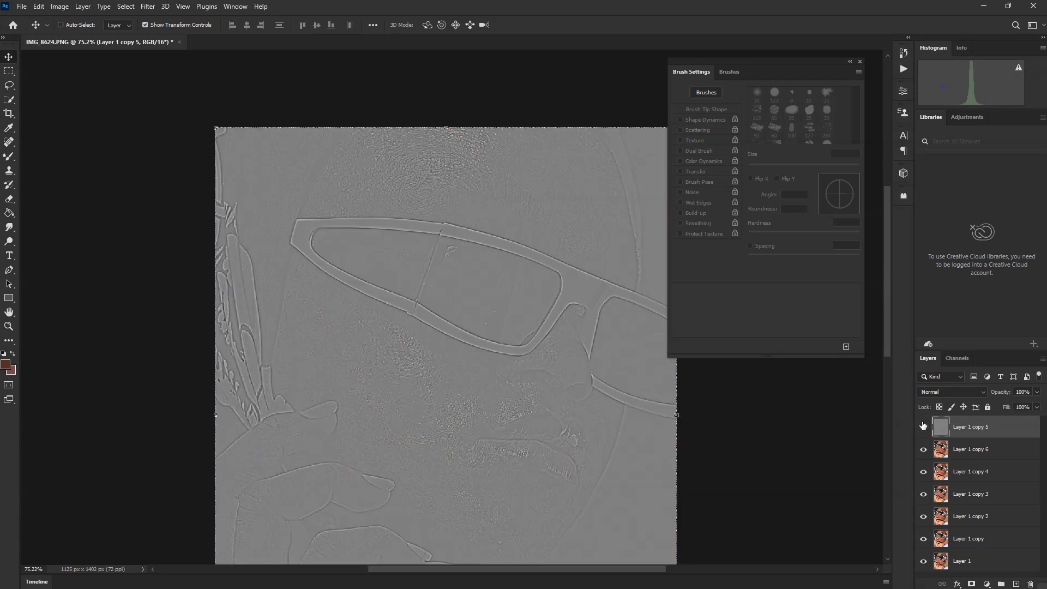
key(ctrl+z)
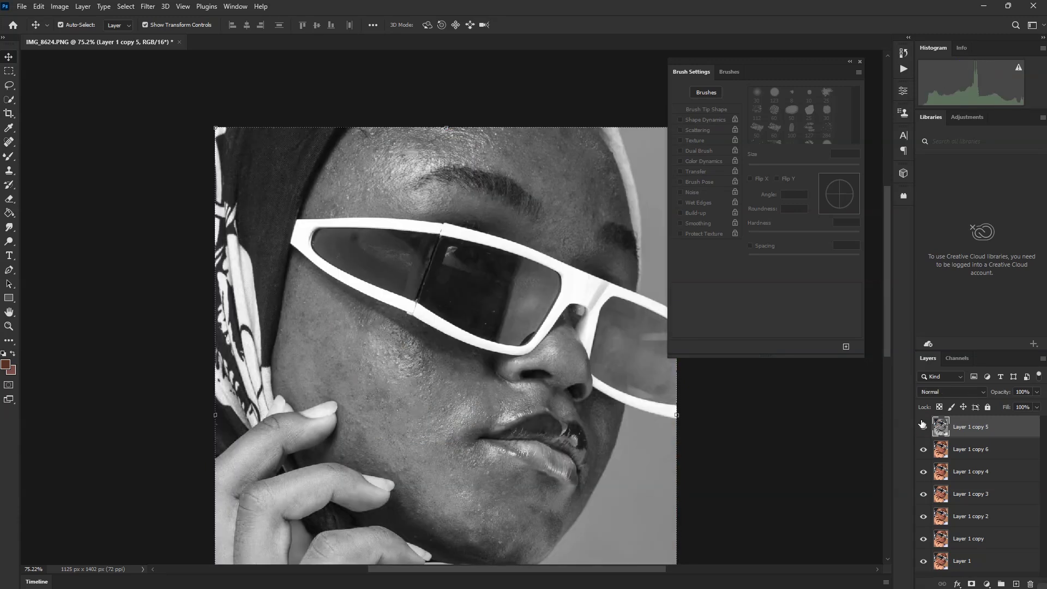
Apply High Pass with a 2.3-pixel radius to the black-and-white layer and set its blend mode to Linear Light
click(148, 6)
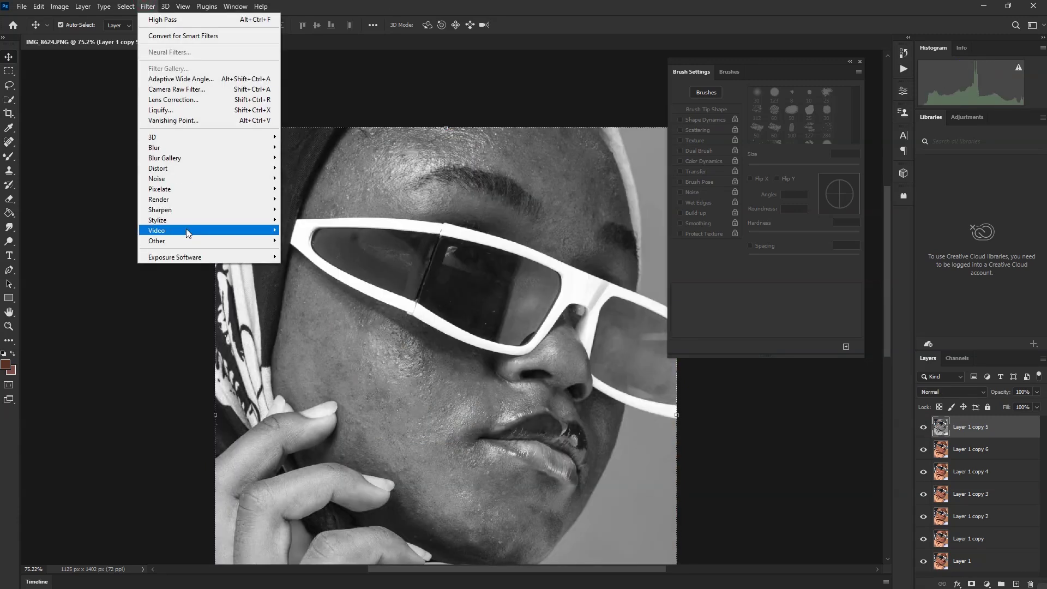
mouse_move(188, 241)
click(321, 251)
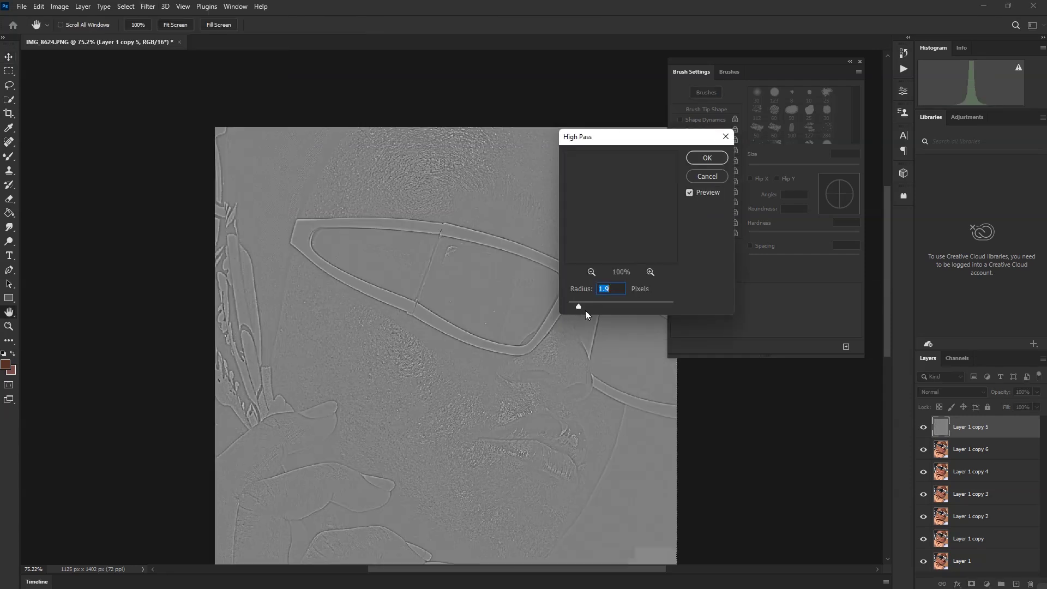
drag(581, 309, 581, 306)
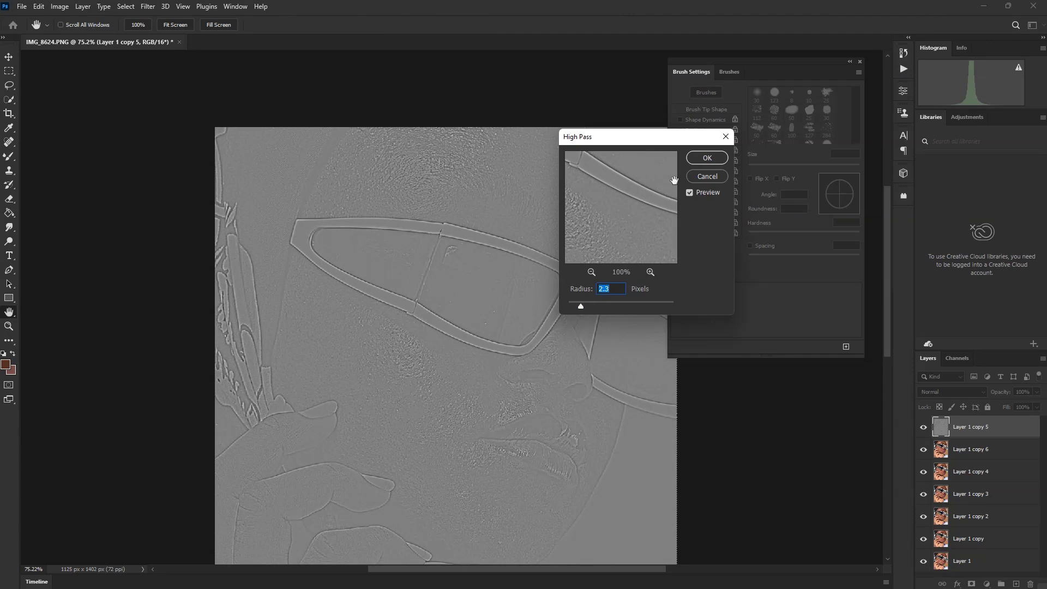
click(698, 158)
click(949, 392)
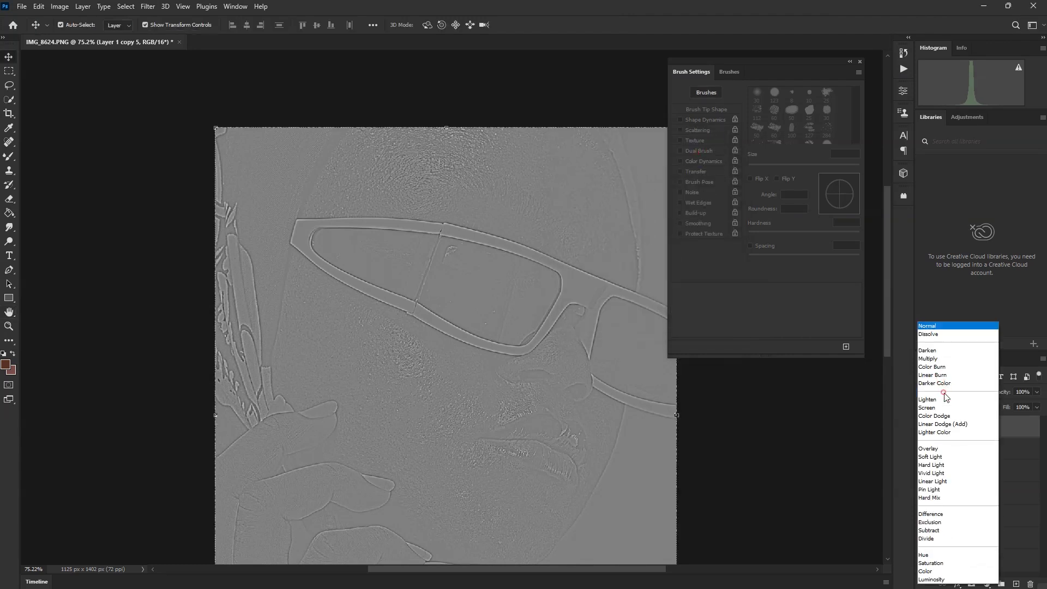
click(944, 482)
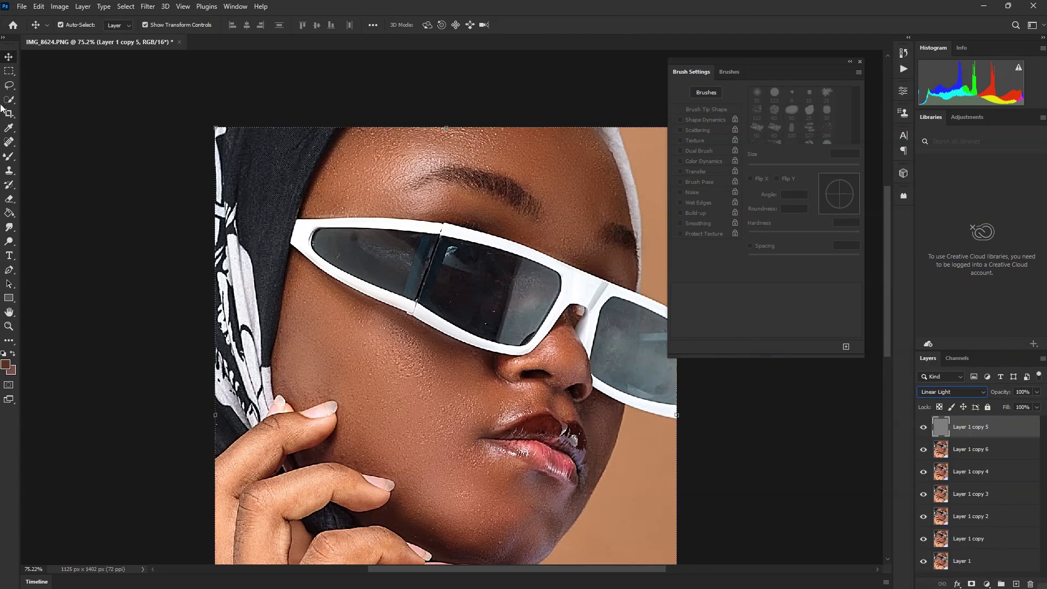
Inspect the restored skin texture across the face, toggling the High Pass layer's visibility to compare
scroll(337, 224, down, 3)
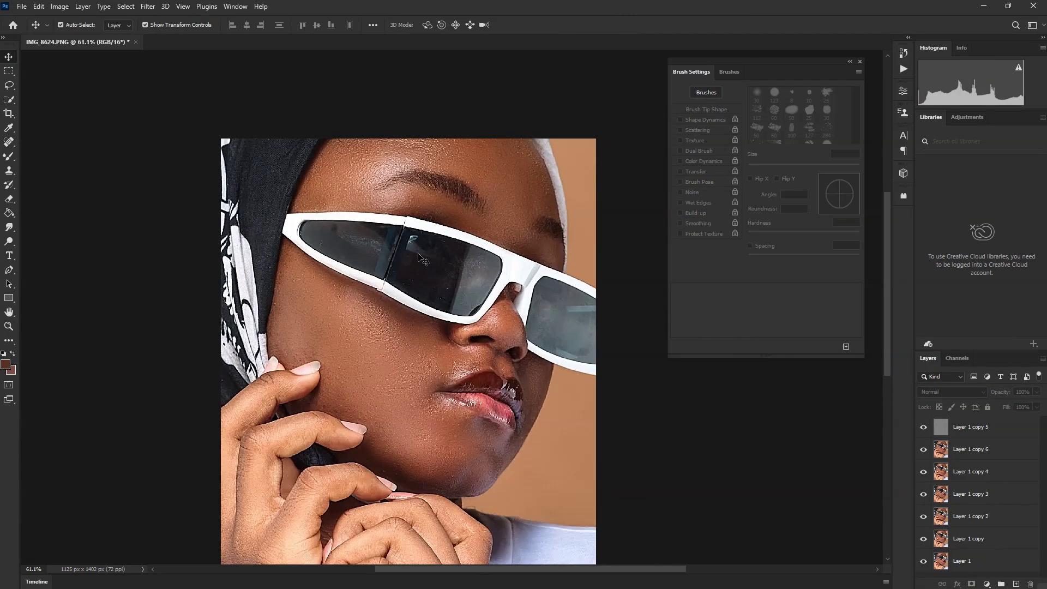
scroll(424, 278, up, 2)
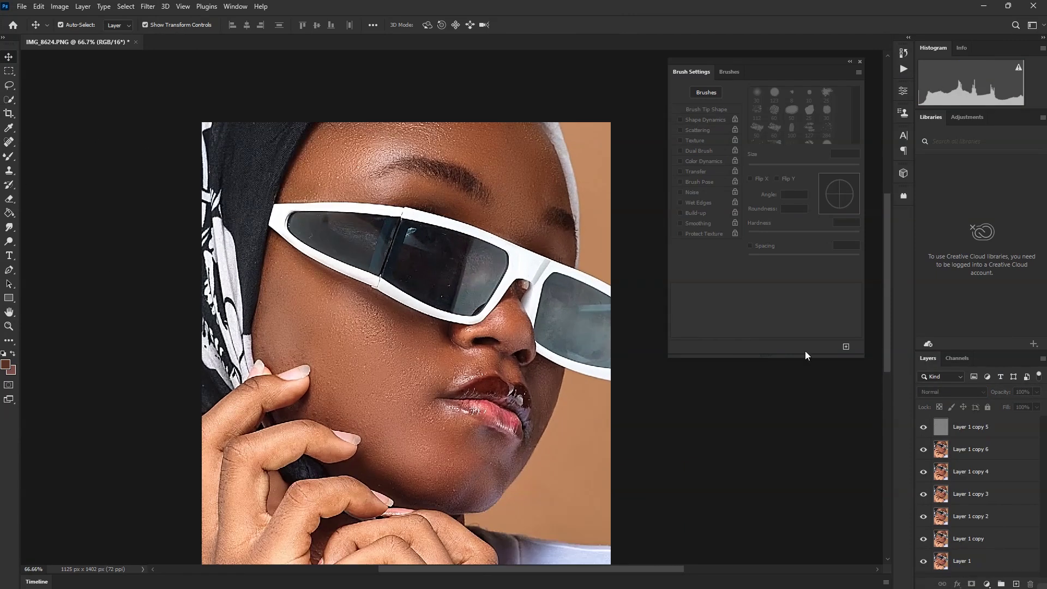
click(923, 427)
click(923, 427)
click(923, 427)
scroll(400, 297, down, 2)
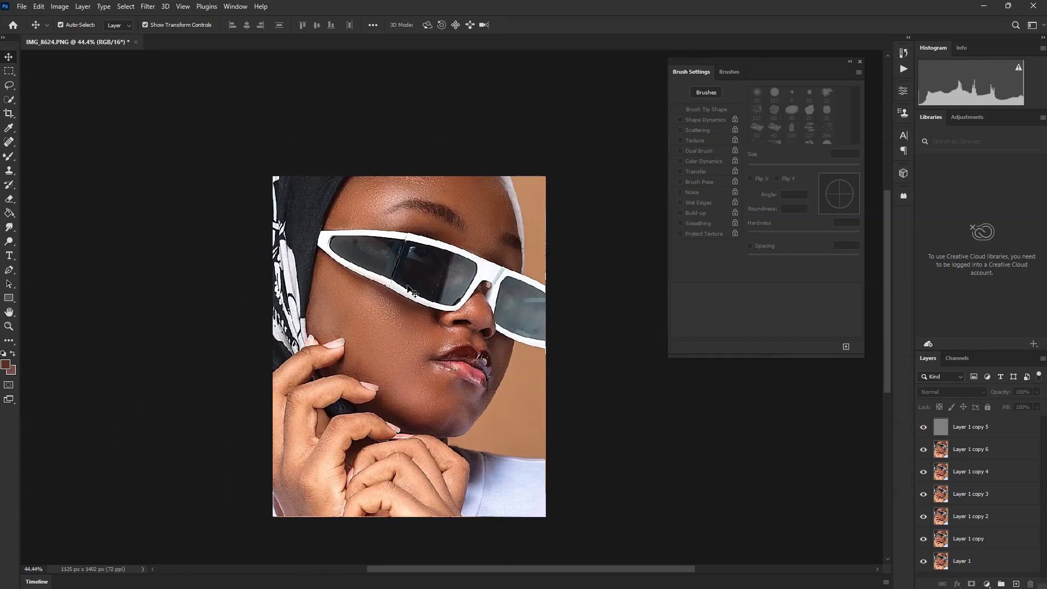
scroll(413, 293, up, 1)
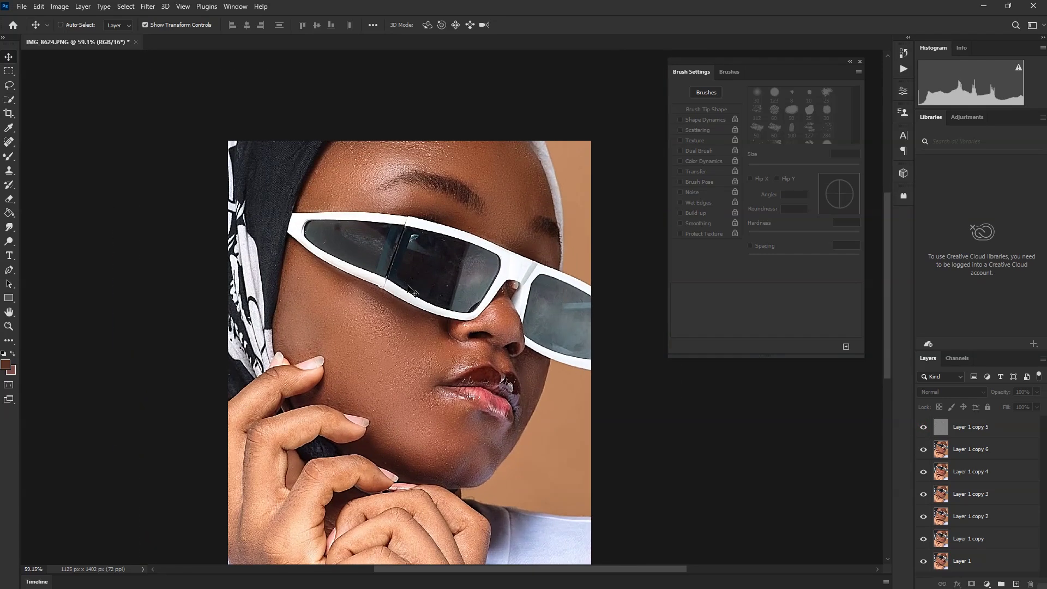
Merge Layer 1 copy 5 down into Layer 1 copy 6 and toggle the merged layer to compare before and after
click(961, 431)
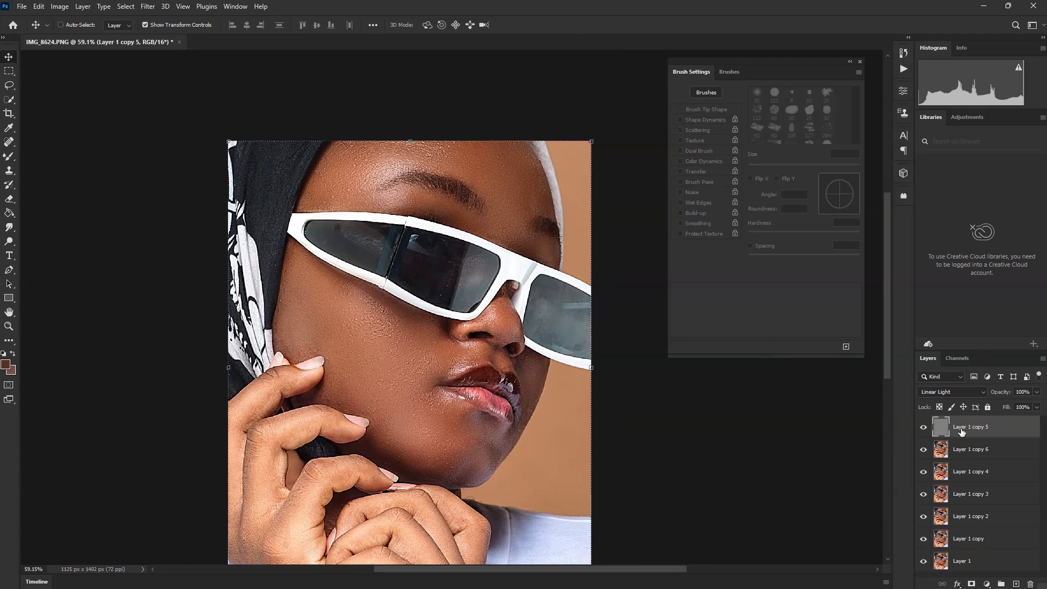
key(Delete)
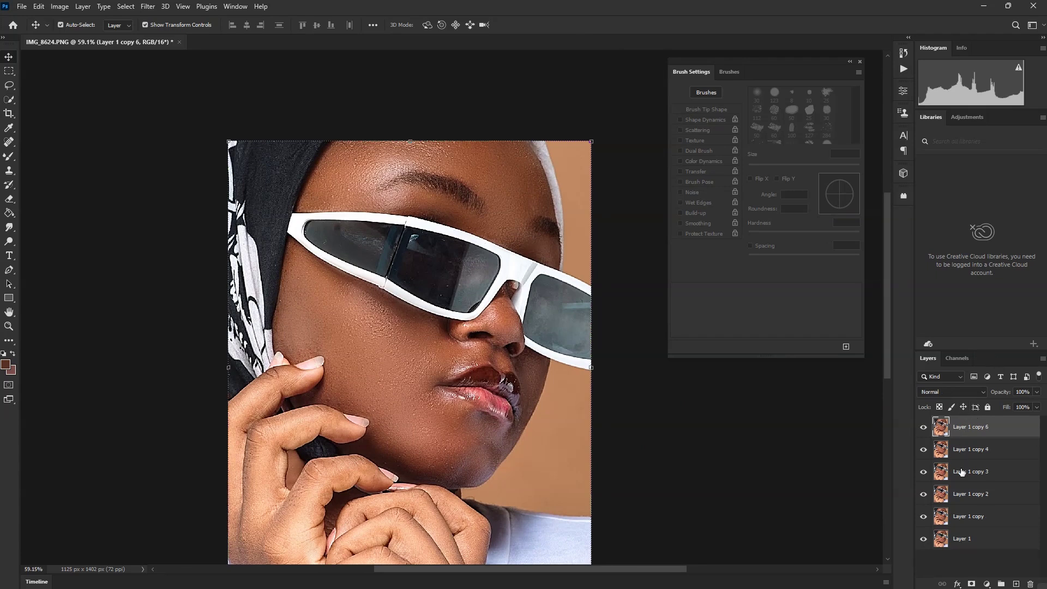
click(923, 431)
click(924, 431)
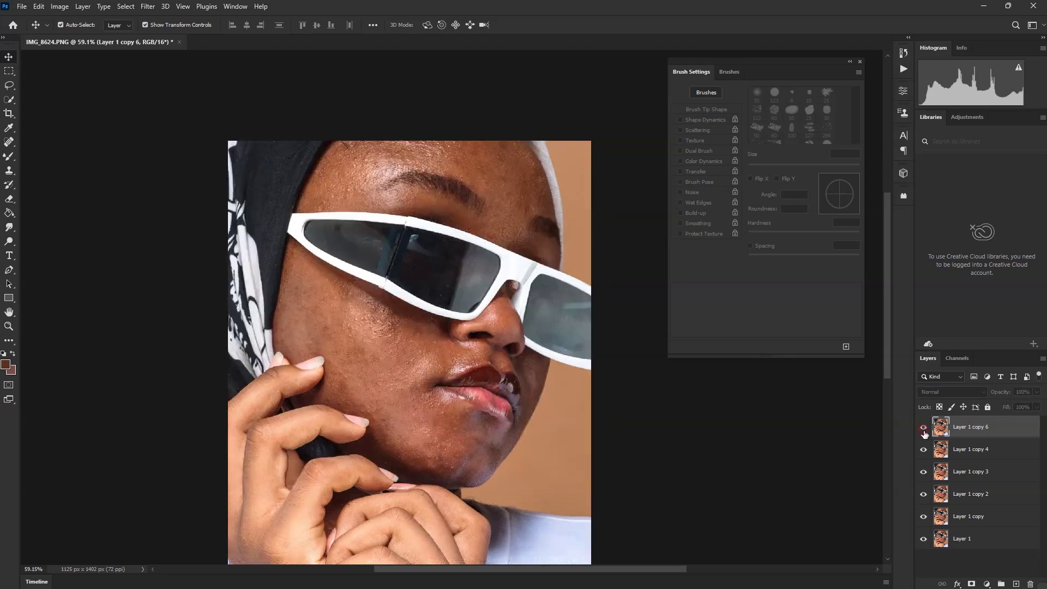
click(924, 430)
click(924, 431)
scroll(572, 401, down, 2)
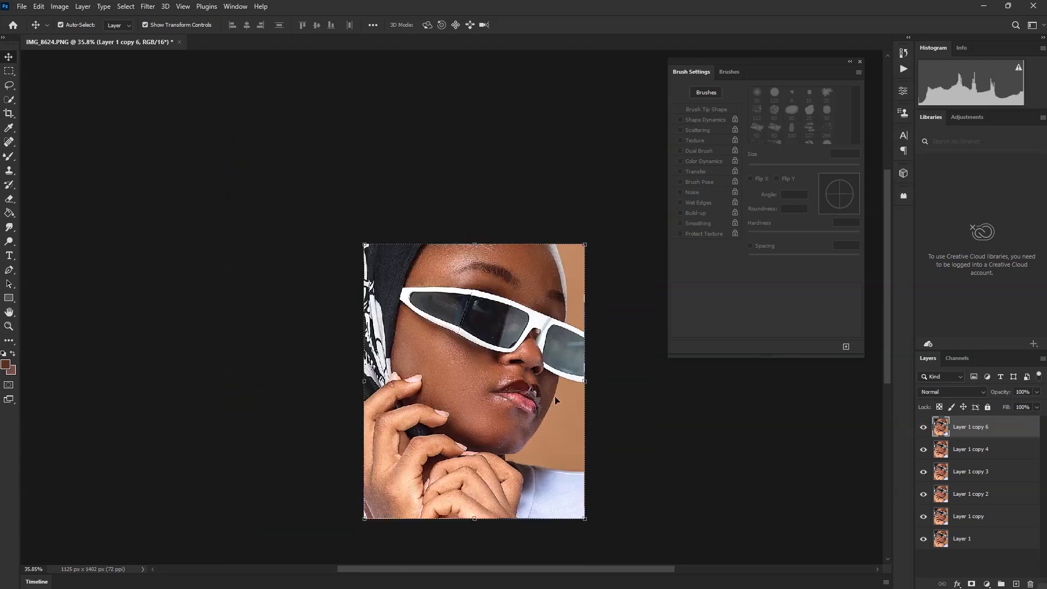
Remove the dust specks and marks from the sunglasses' dark lenses using the Spot Healing Brush at size 15
scroll(525, 342, up, 4)
scroll(494, 325, up, 5)
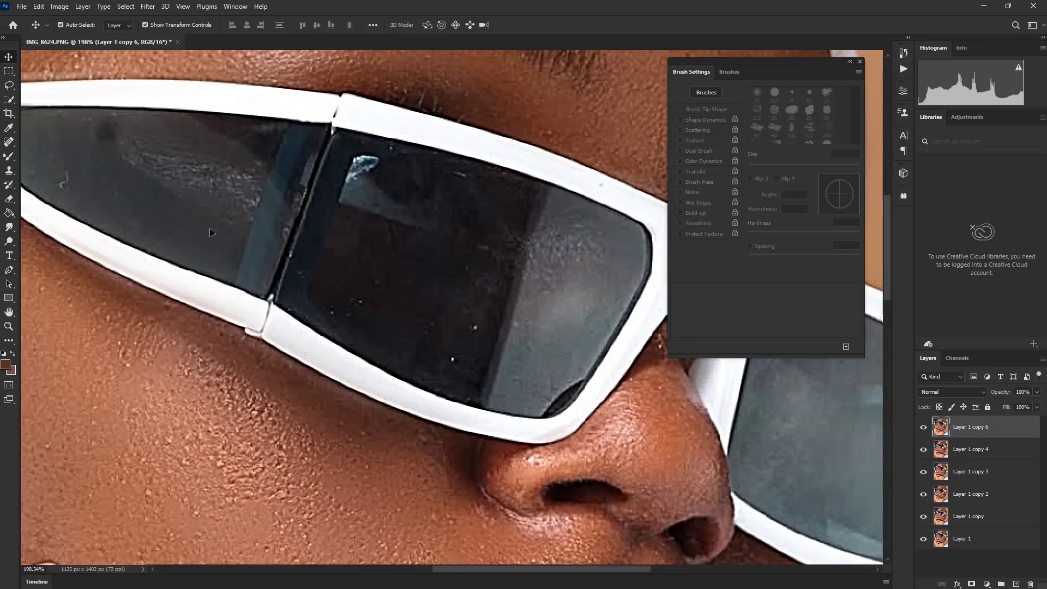
click(9, 142)
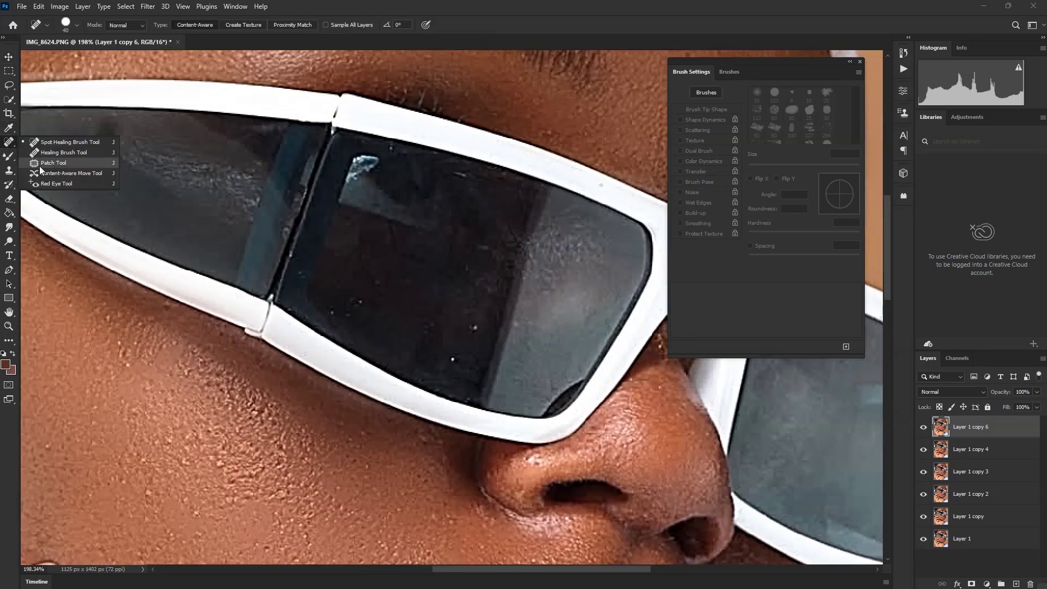
click(52, 141)
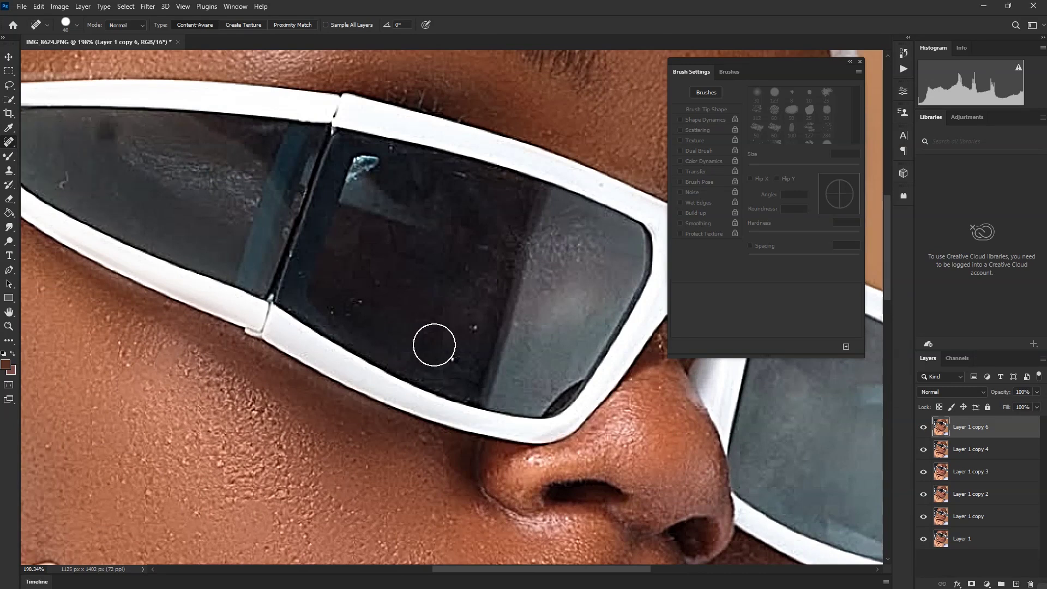
key(bracketleft)
key(bracketleft)
key(bracketleft)
key(bracketleft)
key(bracketleft)
click(336, 315)
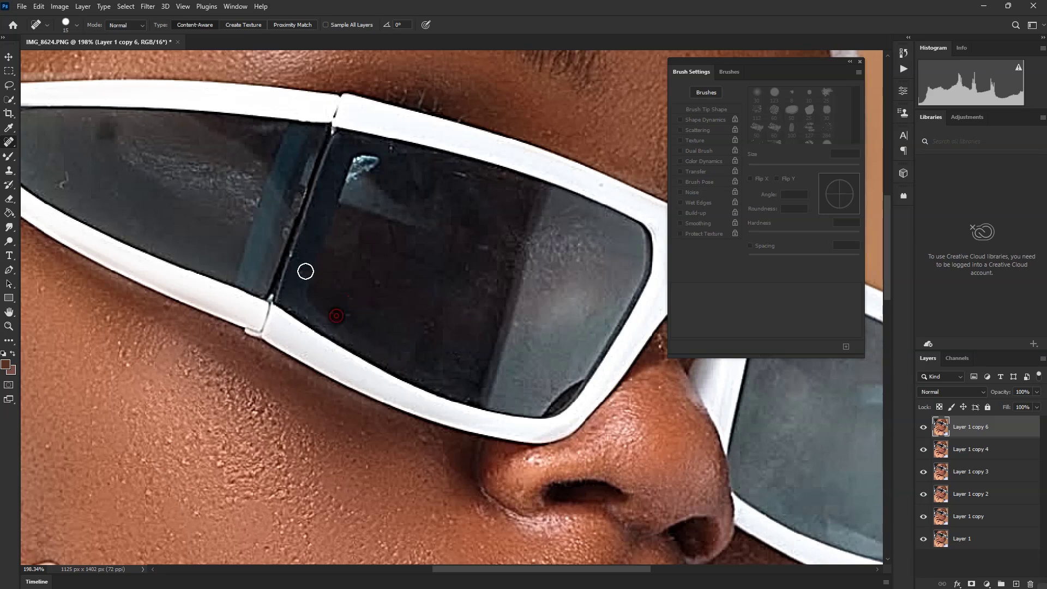
click(460, 175)
click(64, 175)
scroll(374, 217, down, 5)
scroll(567, 271, up, 2)
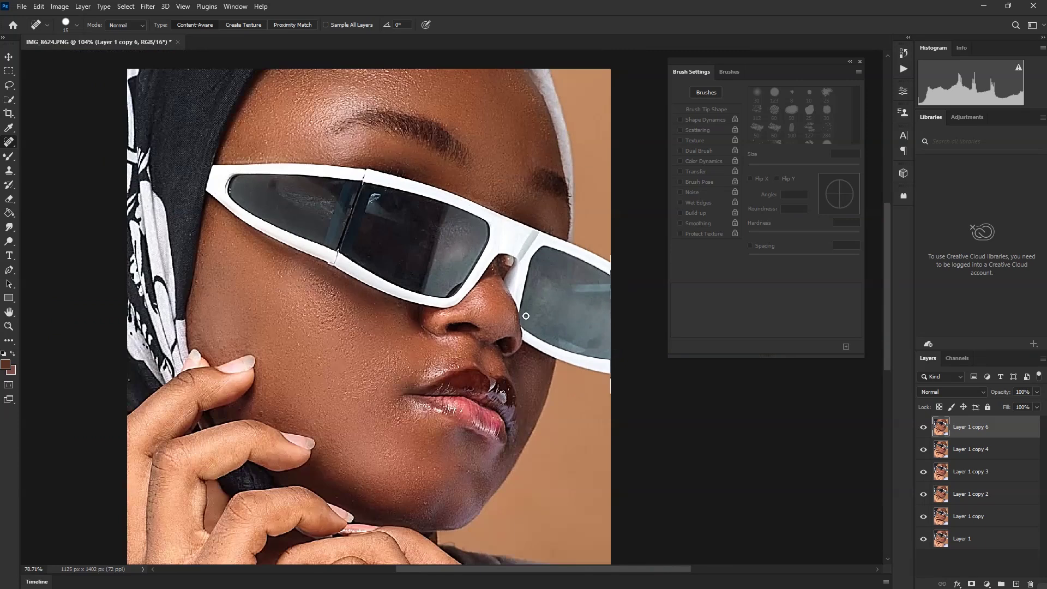
scroll(526, 316, down, 3)
scroll(187, 372, up, 2)
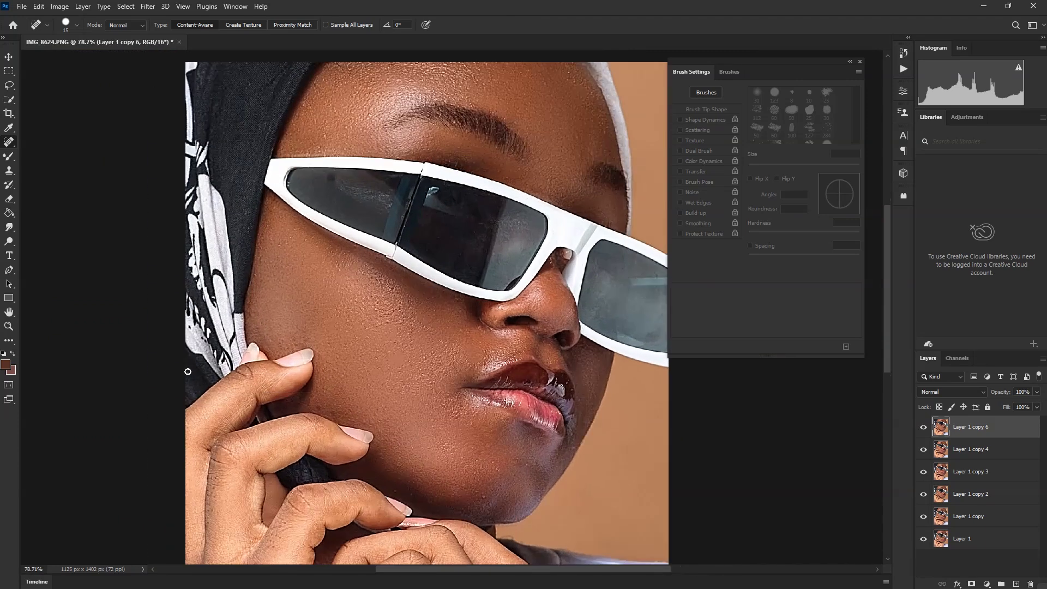
scroll(250, 229, down, 4)
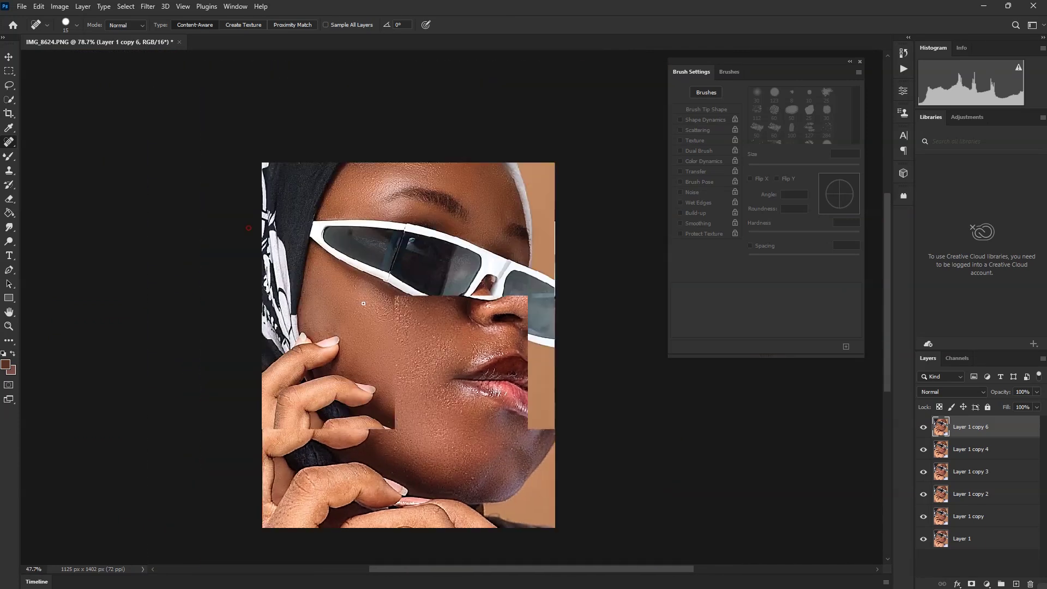
scroll(382, 273, up, 2)
scroll(408, 287, down, 1)
scroll(409, 288, up, 2)
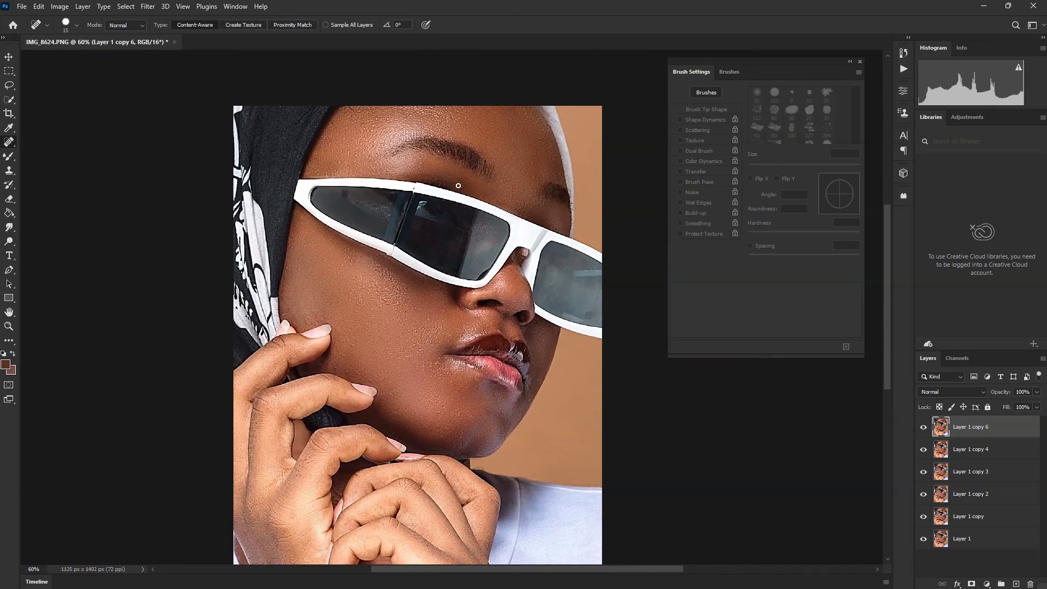
scroll(458, 185, down, 1)
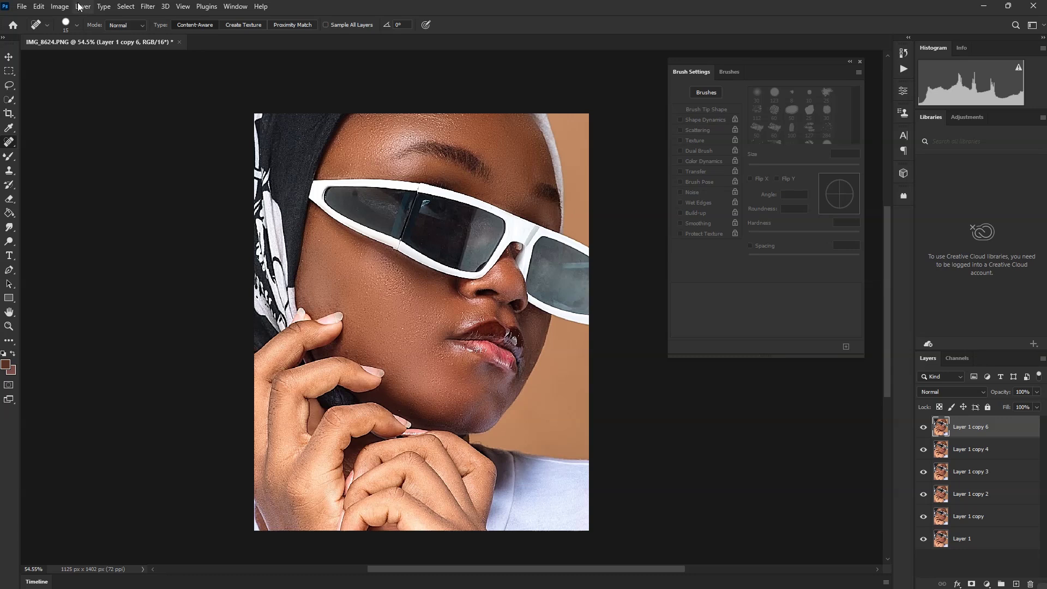
Apply a Levels adjustment to Layer 1 copy 6 with RGB input levels 10, 0.88 and 234, and output white 242
click(59, 6)
mouse_move(76, 36)
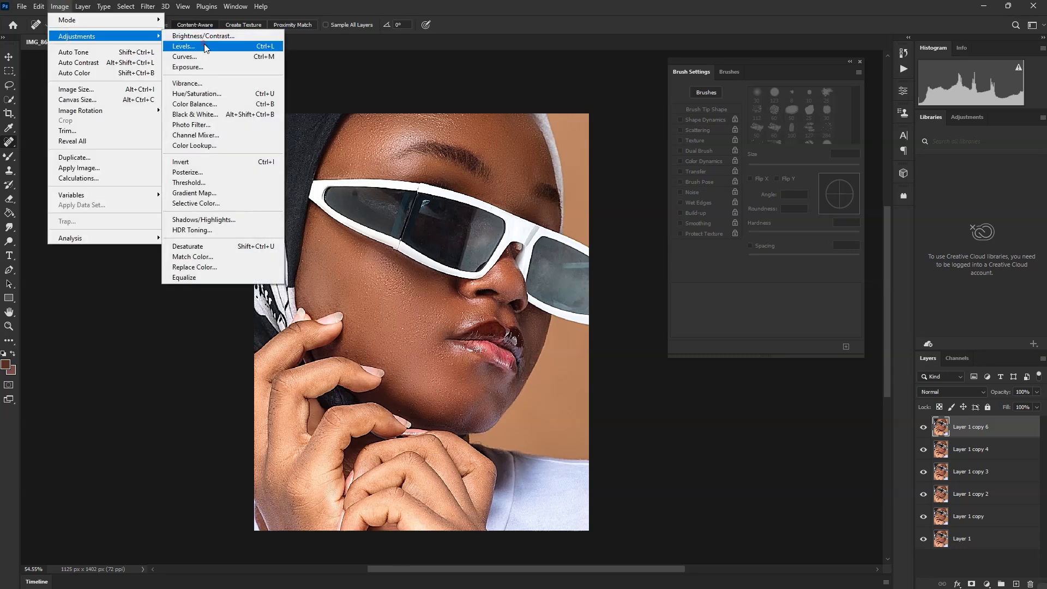
click(206, 47)
drag(700, 260, 761, 263)
drag(768, 307, 761, 308)
drag(630, 257, 635, 259)
drag(705, 260, 702, 261)
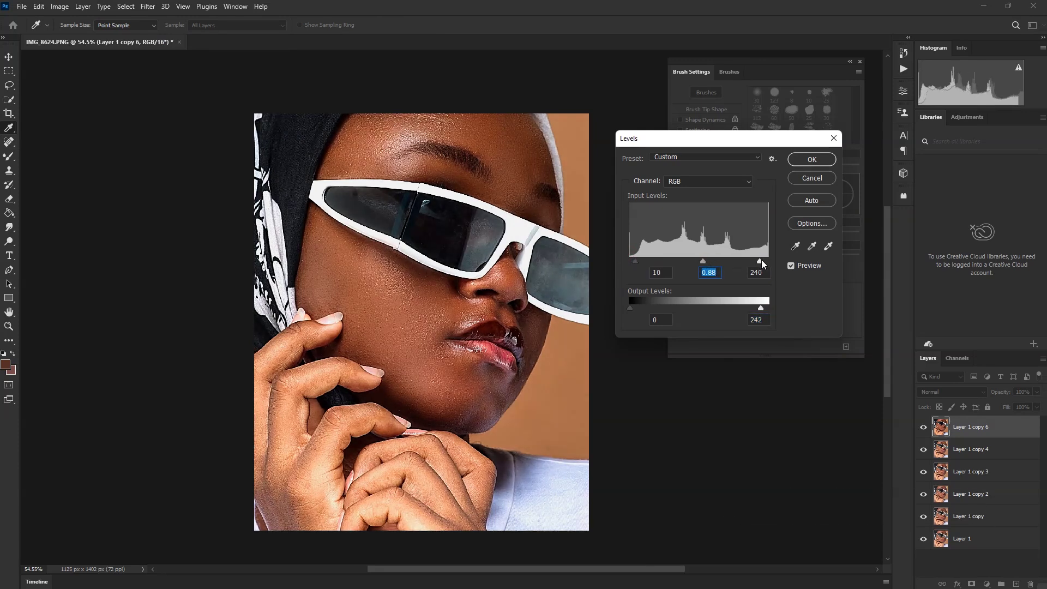
drag(760, 261, 757, 261)
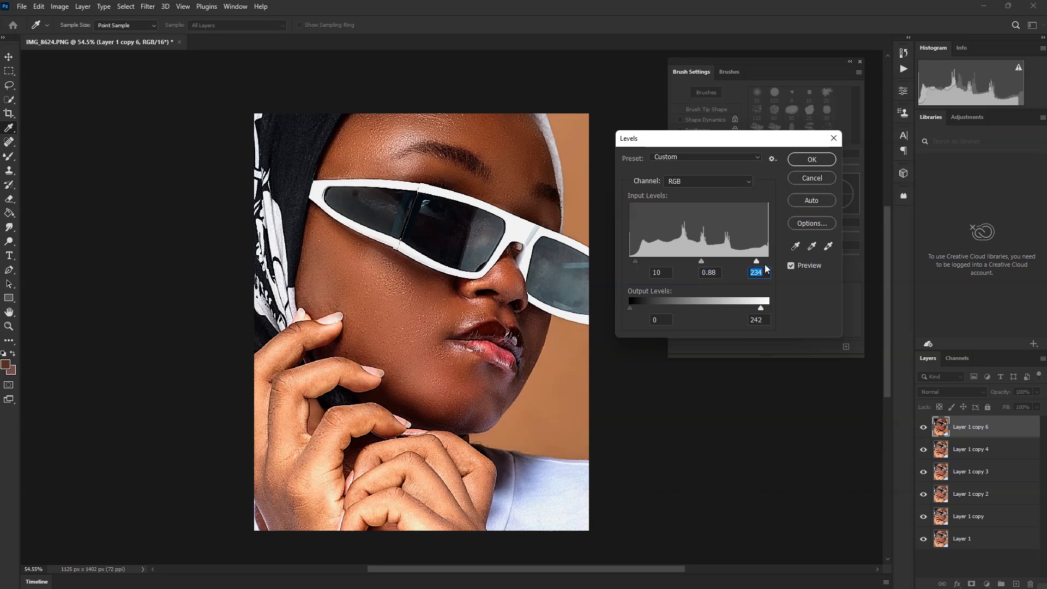
click(811, 159)
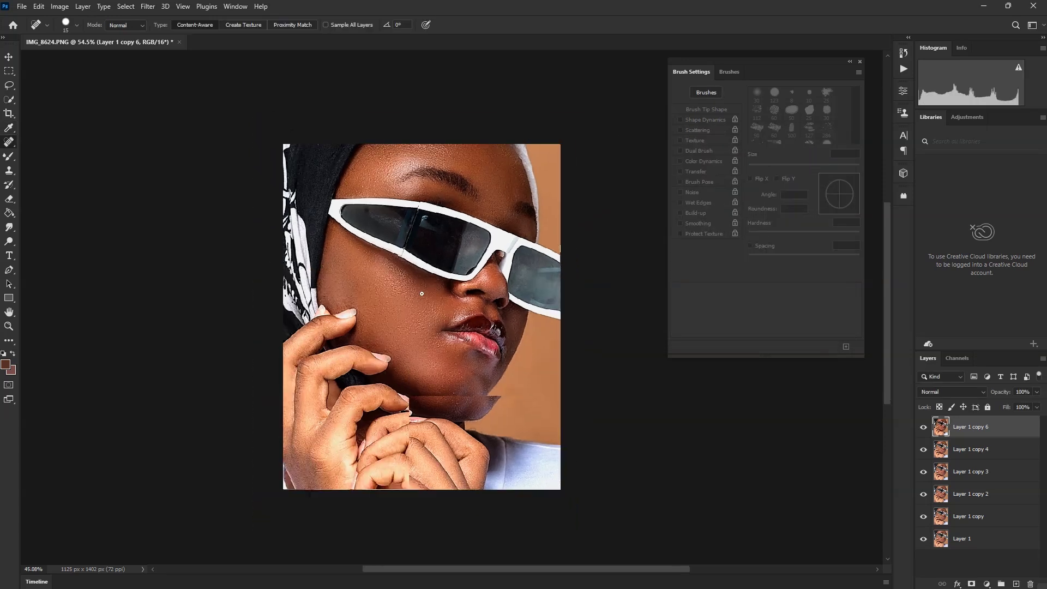
scroll(421, 293, up, 2)
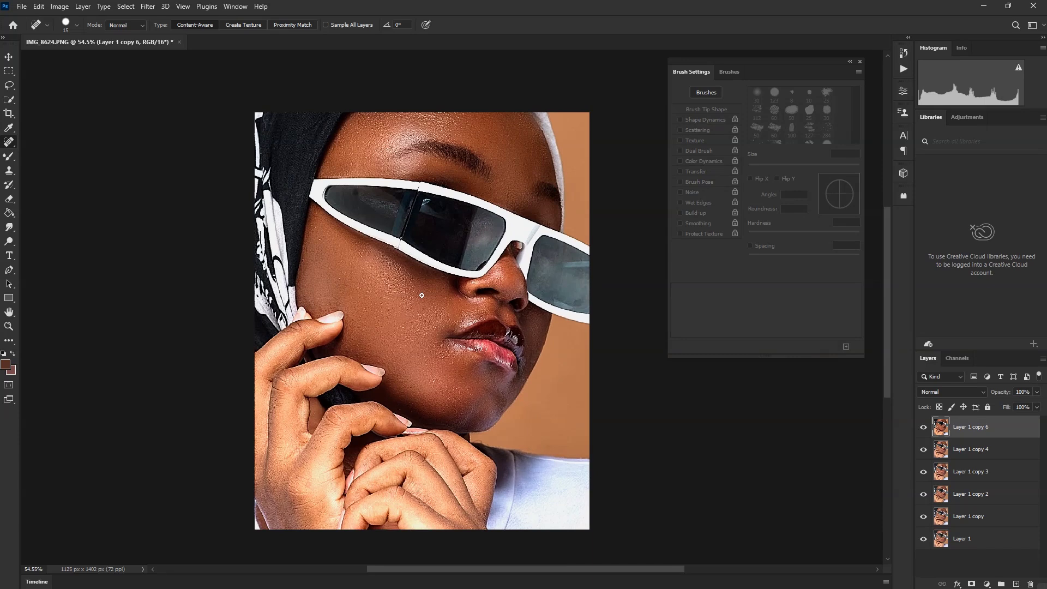